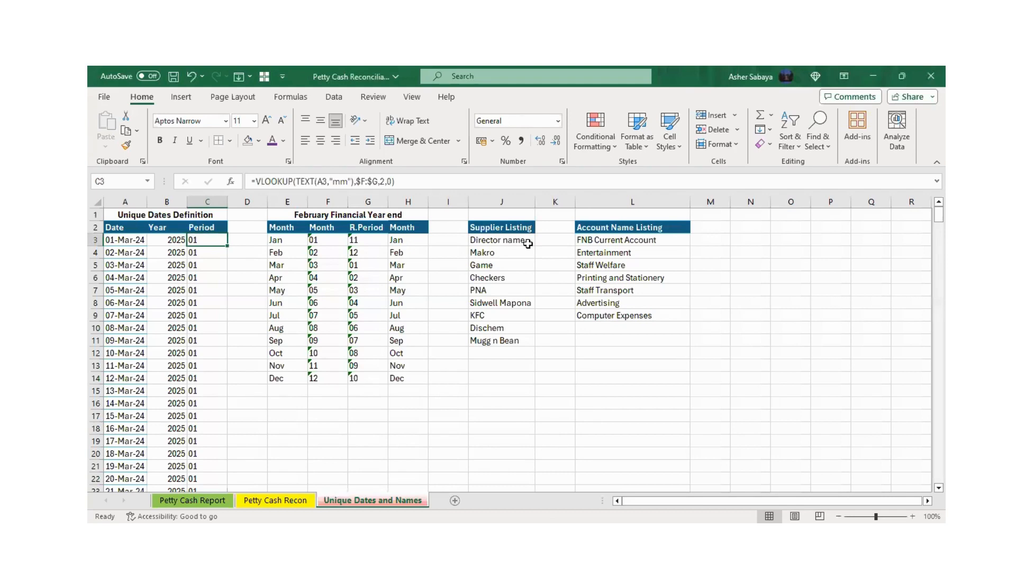
# Step: Review the entries in the Supplier Listing column, from Director name through Makro, Game and Checkers to PNA
pyautogui.click(504, 197)
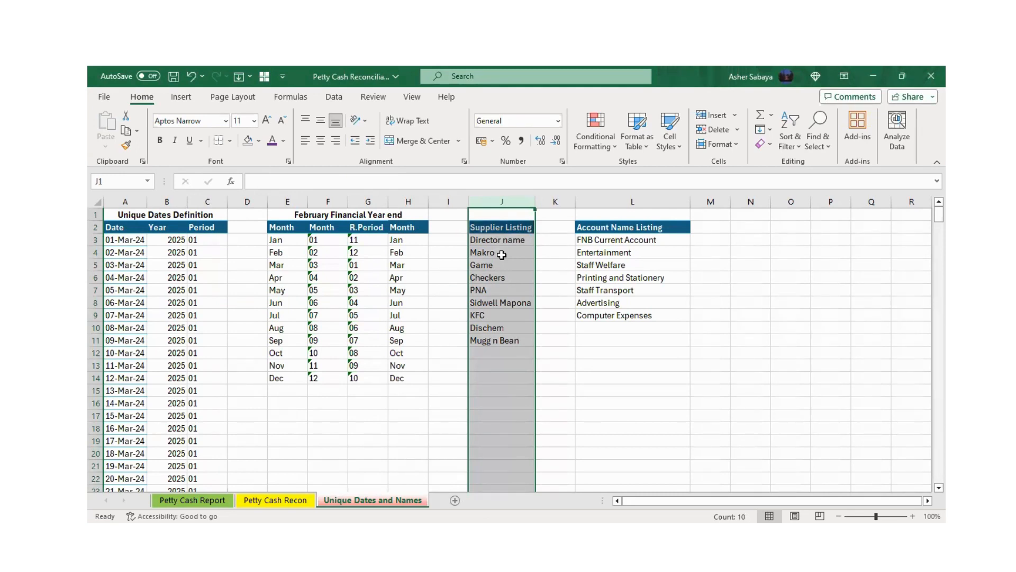
pyautogui.moveTo(490, 239); pyautogui.dragTo(488, 281)
pyautogui.click(497, 238)
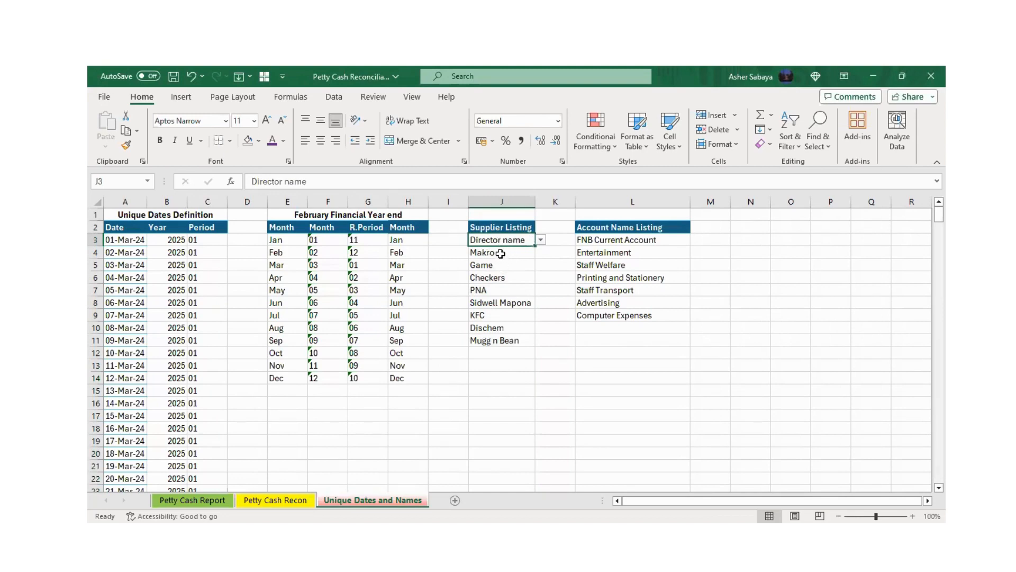
pyautogui.click(501, 253)
pyautogui.click(493, 267)
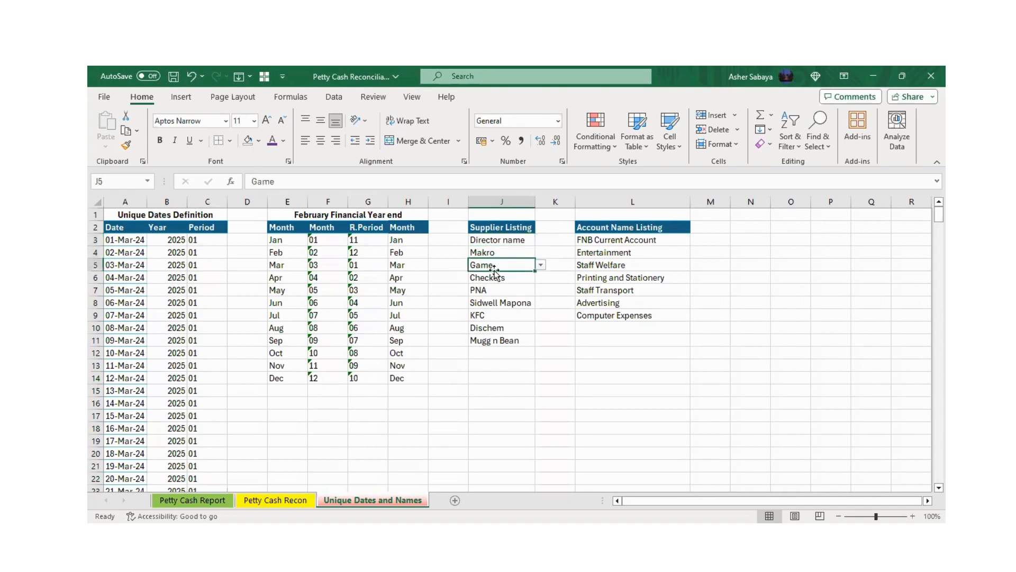
pyautogui.click(496, 278)
pyautogui.click(502, 292)
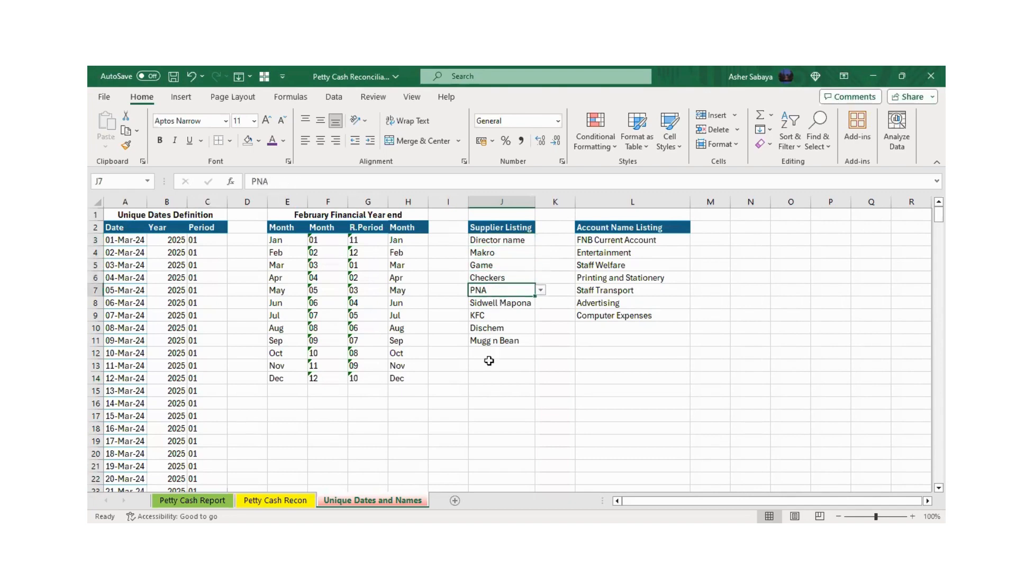
# Step: Compare suppliers such as Makro, KFC and Dischem with the expense accounts in the Account Name Listing
pyautogui.click(631, 227)
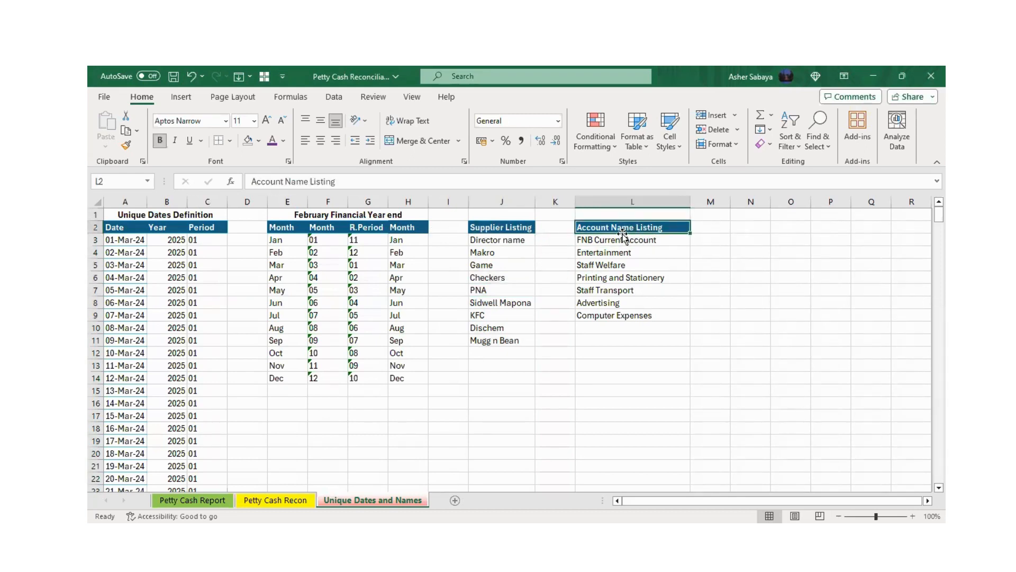
pyautogui.click(485, 251)
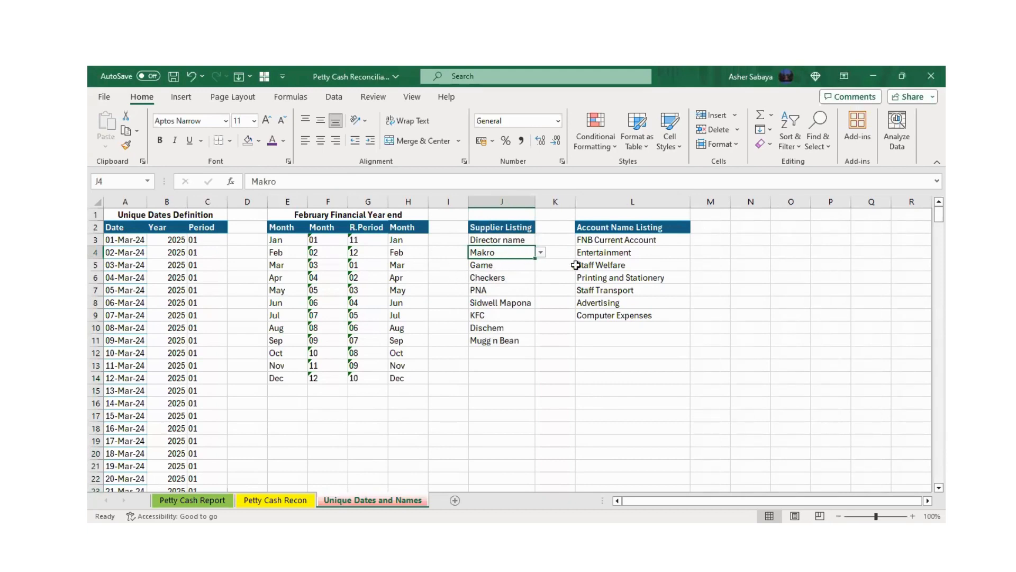
pyautogui.click(632, 255)
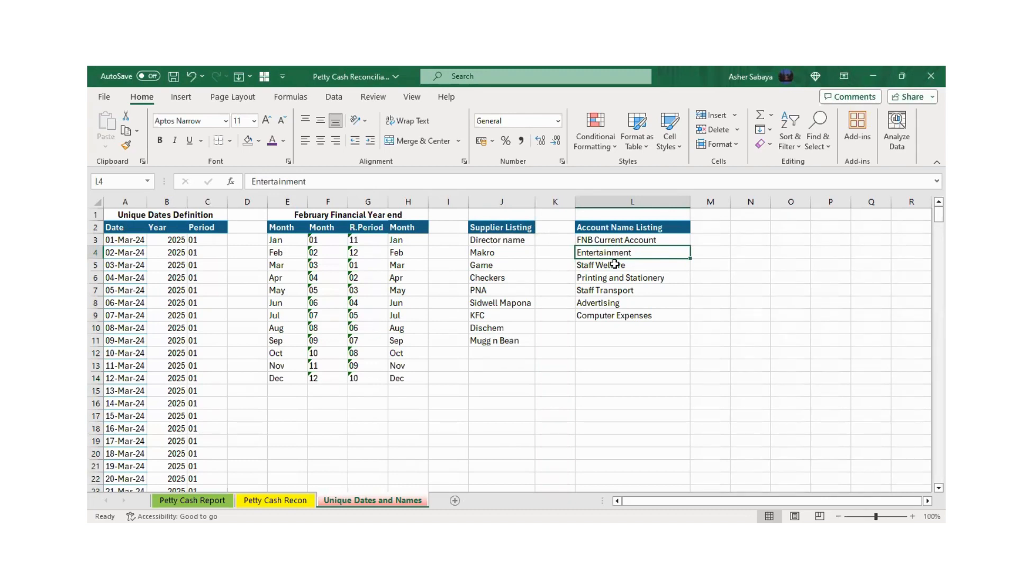
pyautogui.click(615, 264)
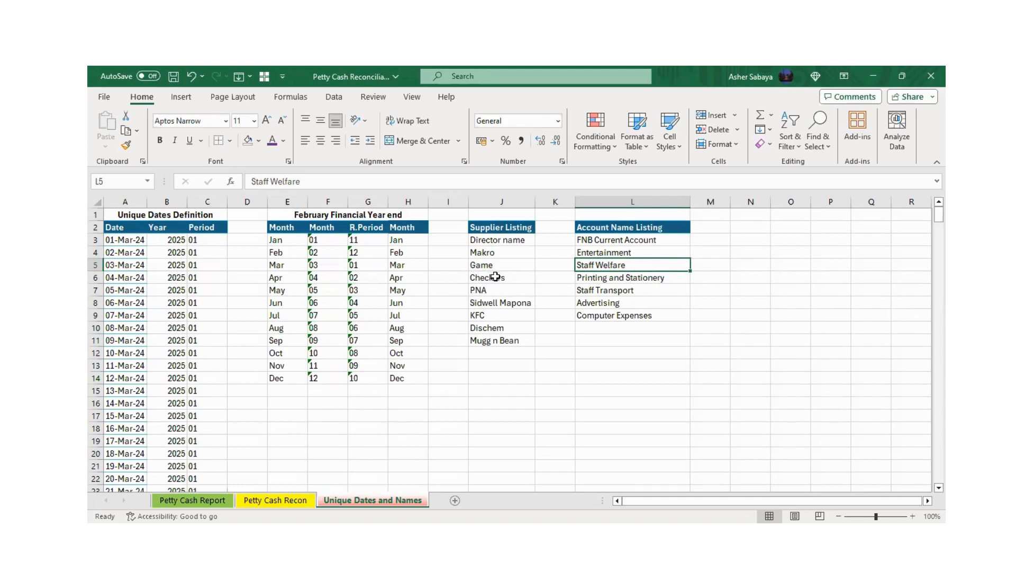
pyautogui.click(595, 313)
pyautogui.click(500, 316)
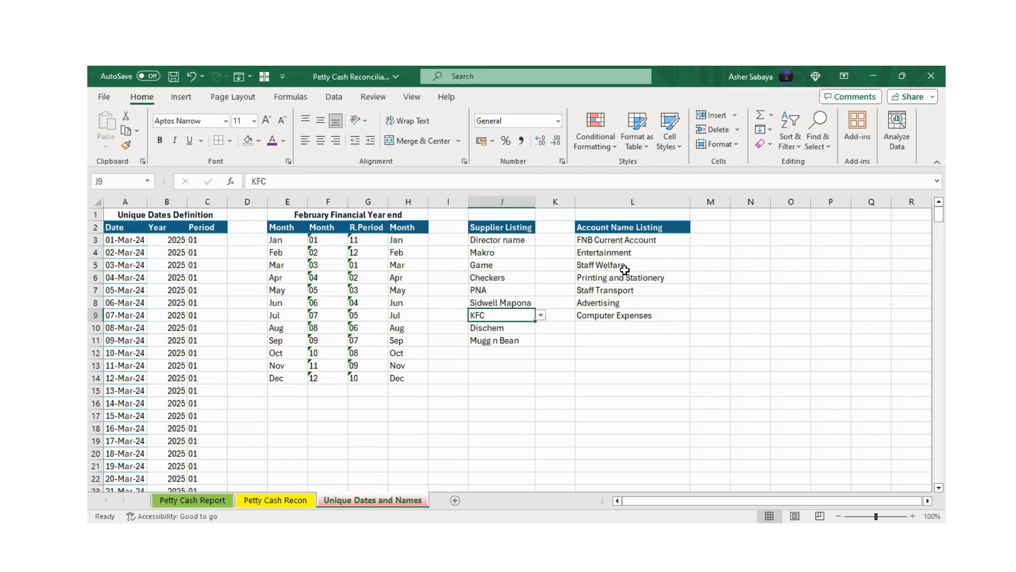
pyautogui.click(495, 327)
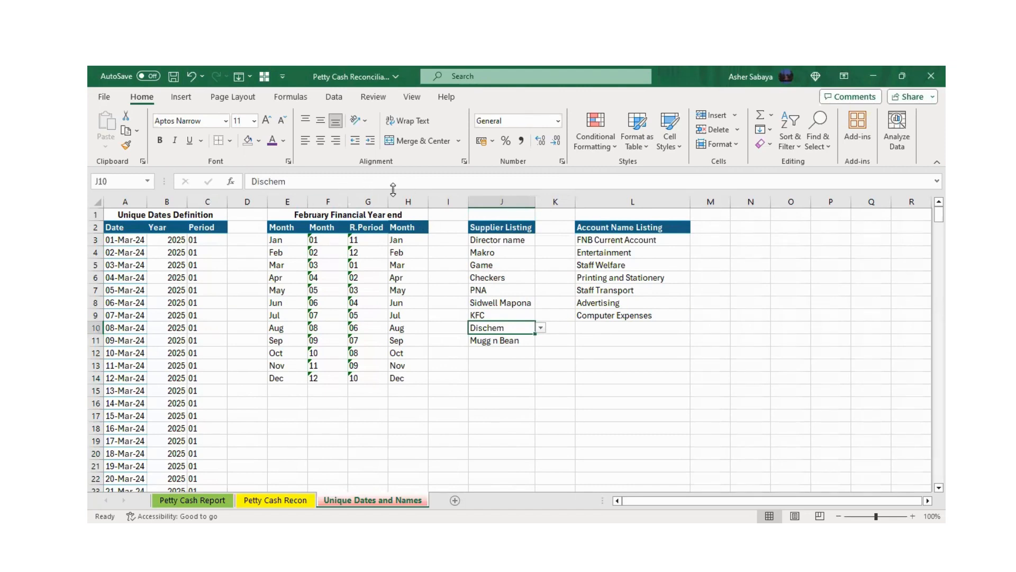
# Step: Examine how the month names in column E correspond to the calendar month numbers in column F
pyautogui.click(290, 202)
pyautogui.moveTo(278, 239); pyautogui.dragTo(277, 379)
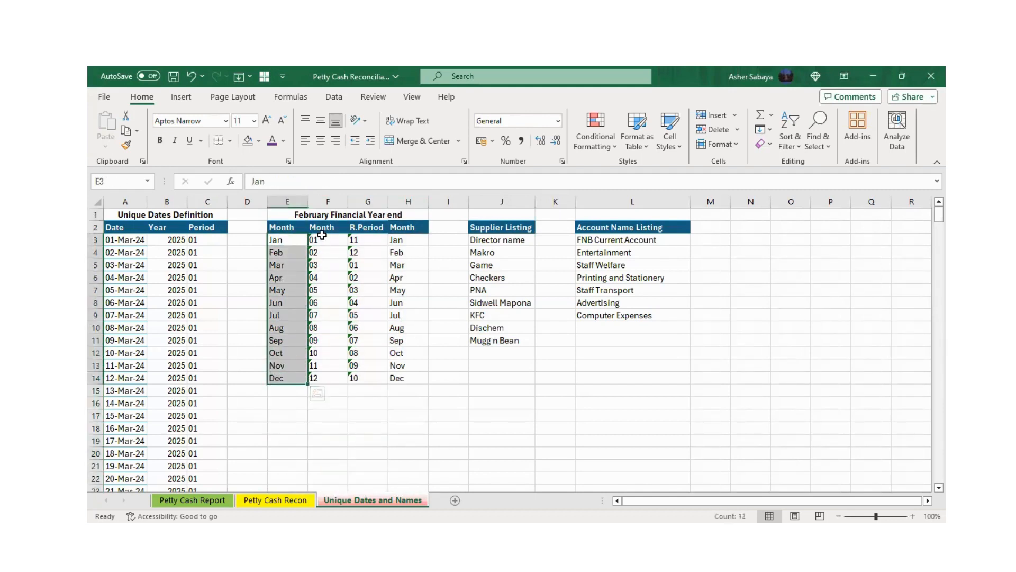
pyautogui.moveTo(316, 240); pyautogui.dragTo(316, 374)
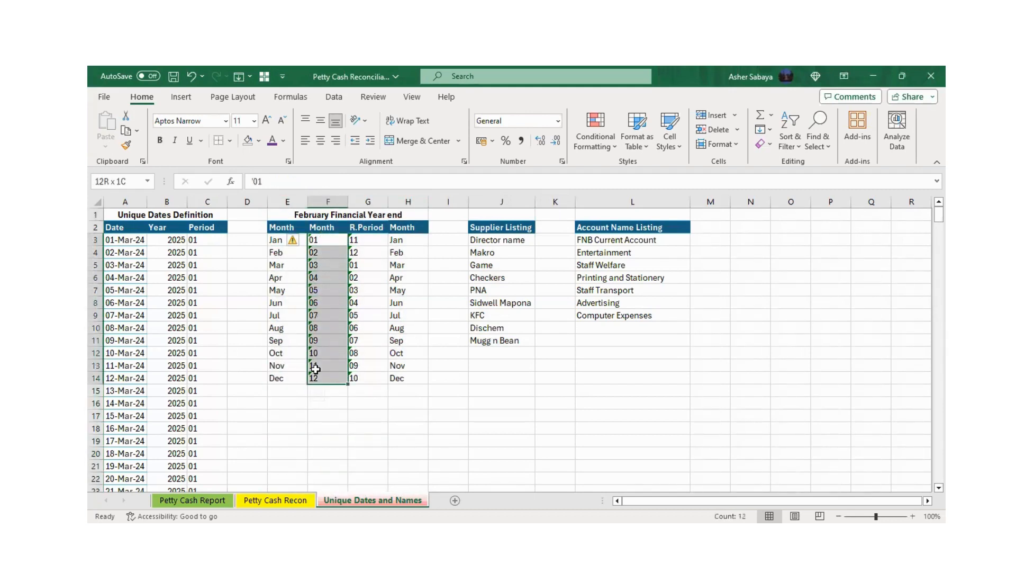
pyautogui.moveTo(279, 238); pyautogui.dragTo(267, 372)
pyautogui.click(281, 240)
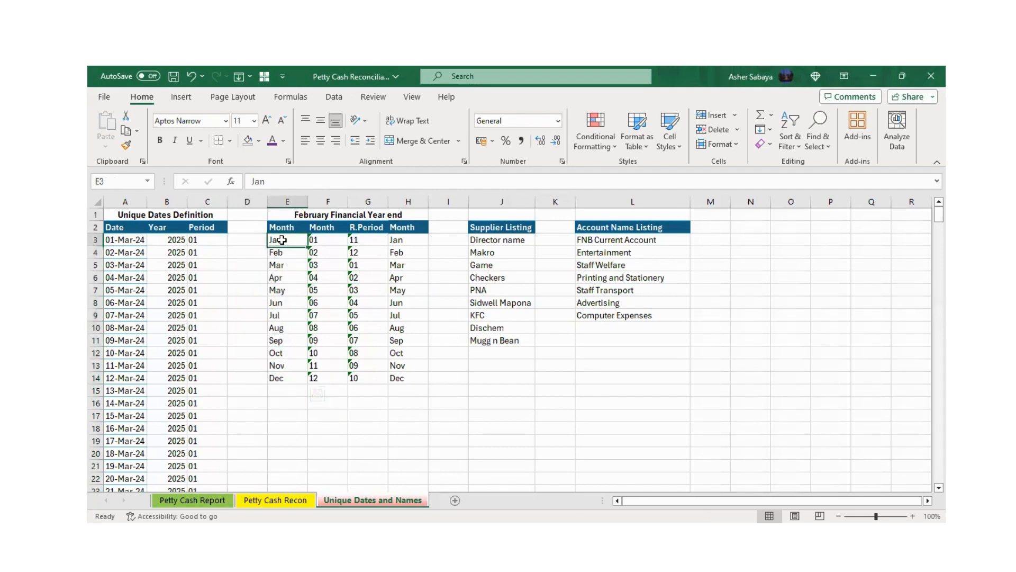
pyautogui.click(319, 241)
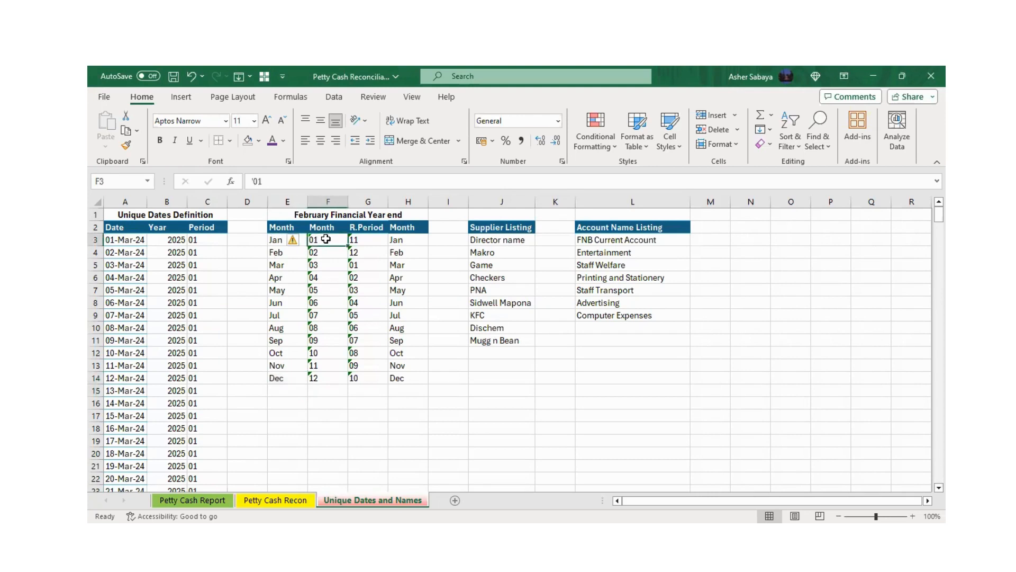
pyautogui.hotkey('ctrl', 'Down')
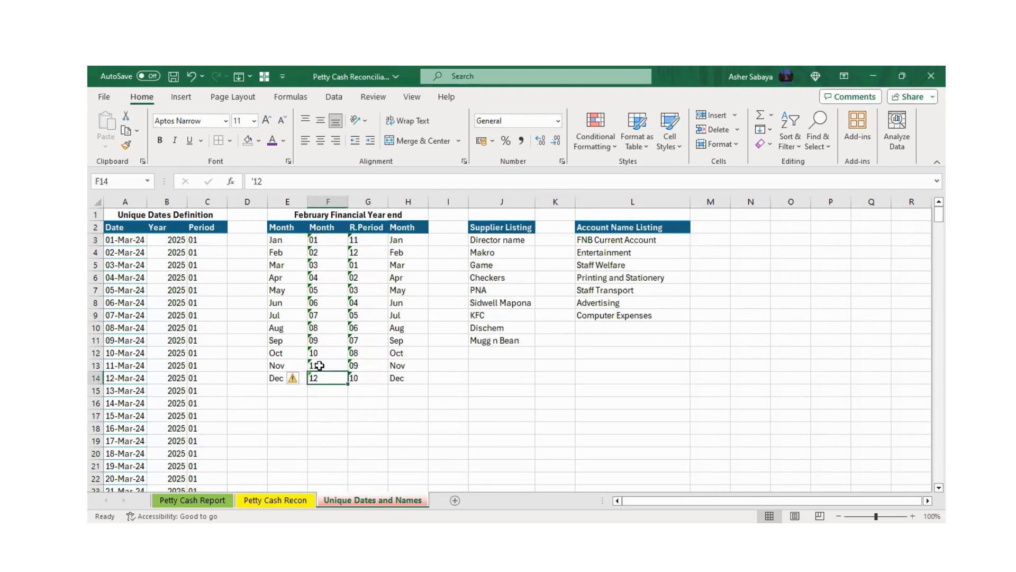
pyautogui.click(314, 254)
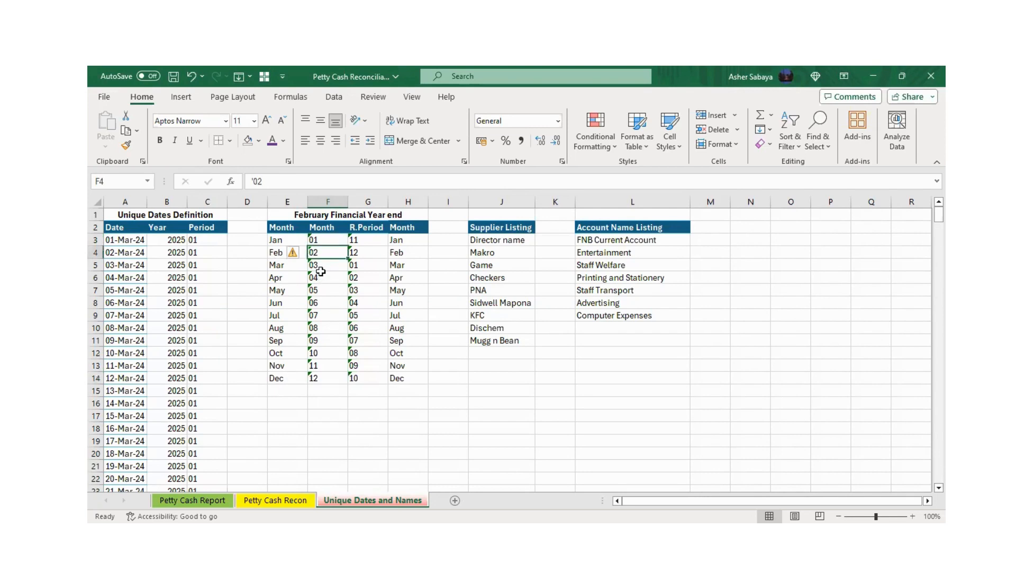
pyautogui.click(321, 271)
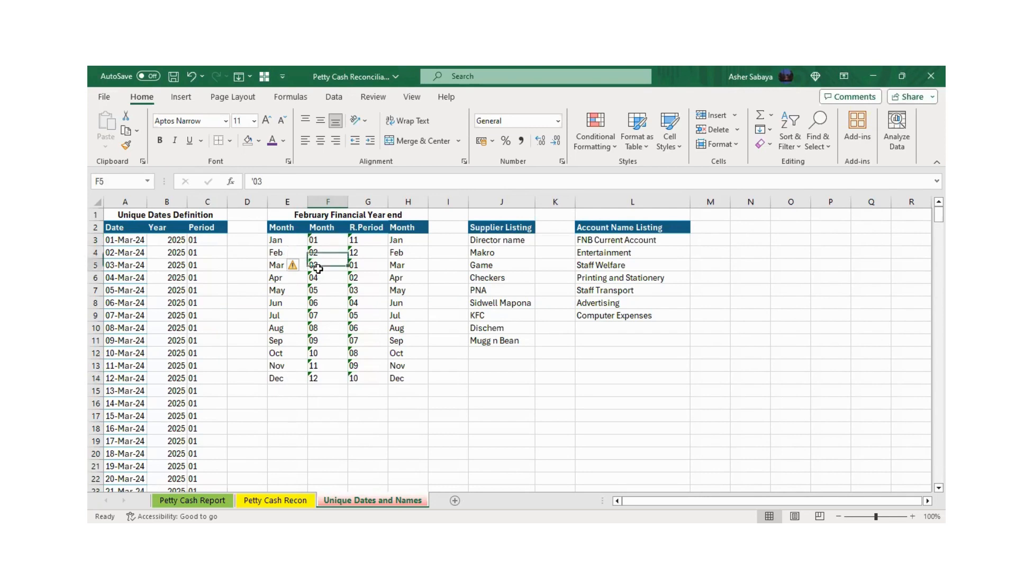
# Step: Examine how the February Financial Year end table maps calendar month numbers to reporting periods in the R.Period column
pyautogui.click(309, 214)
pyautogui.click(297, 213)
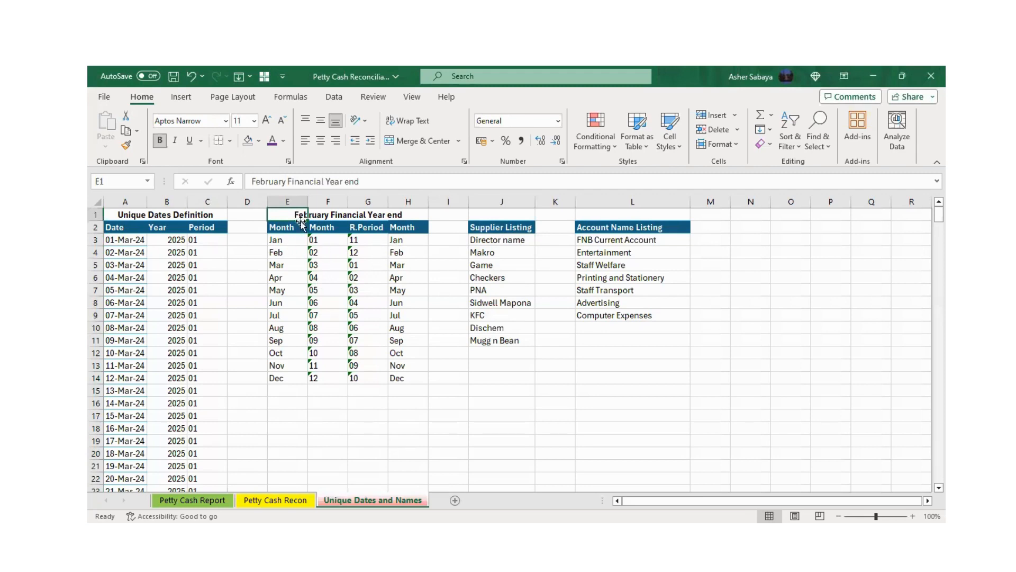
pyautogui.click(326, 239)
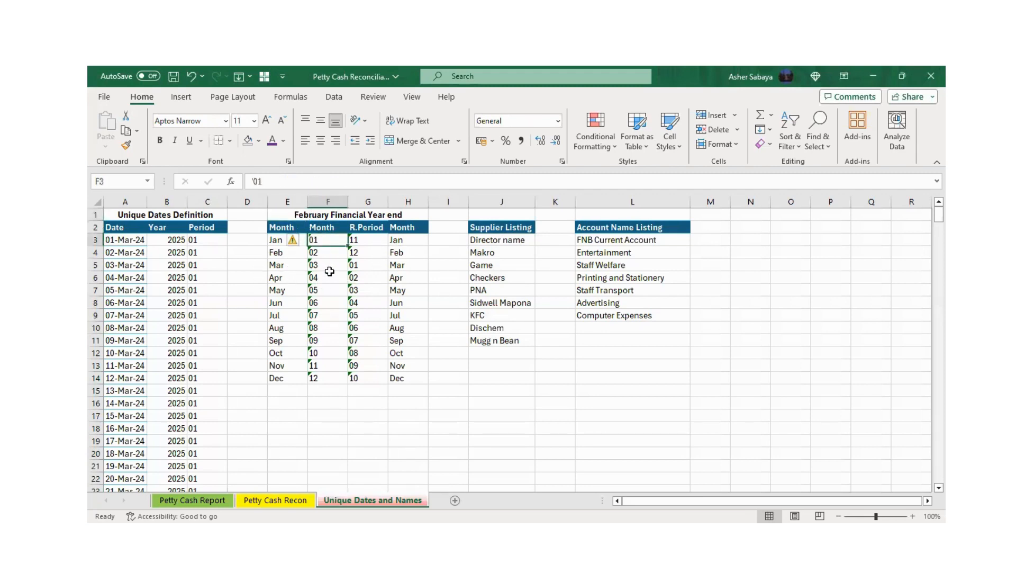
pyautogui.click(359, 266)
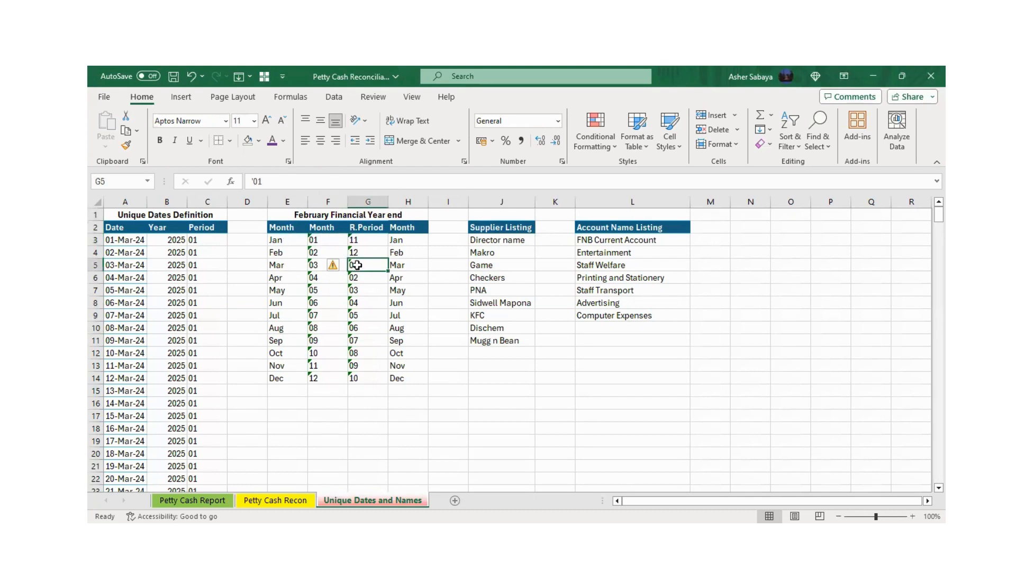
pyautogui.click(264, 264)
pyautogui.click(310, 266)
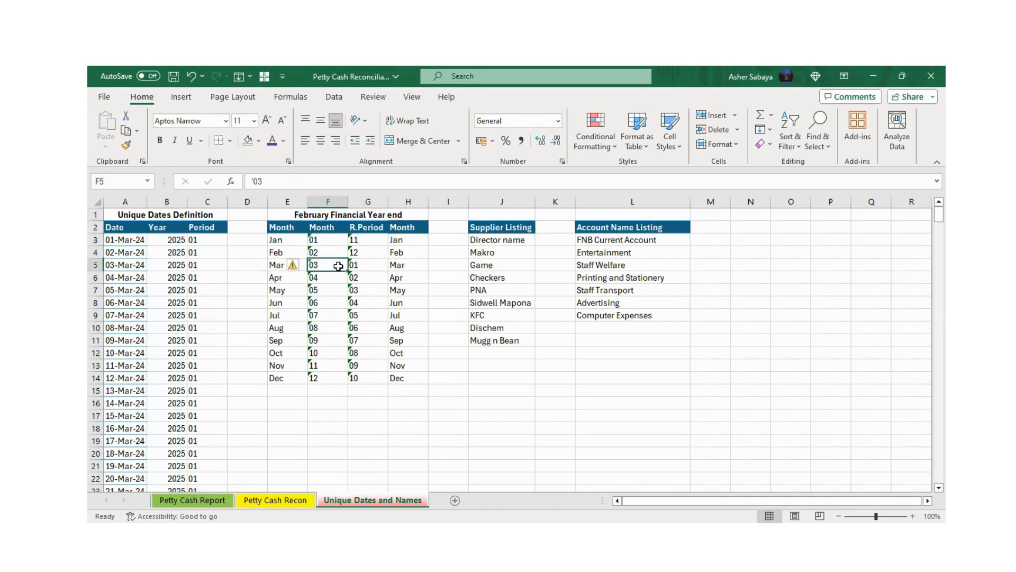
pyautogui.click(359, 264)
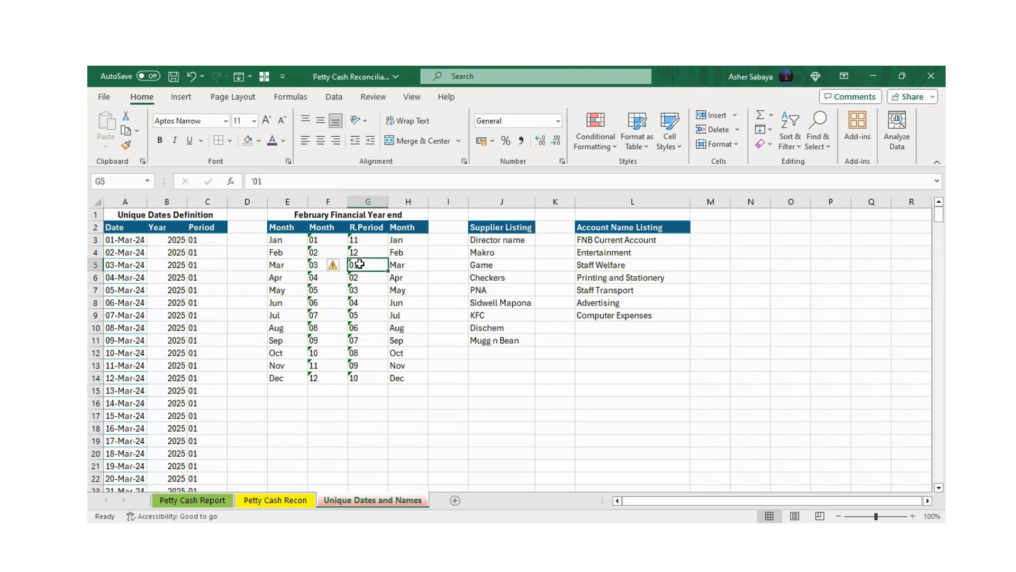
pyautogui.click(359, 277)
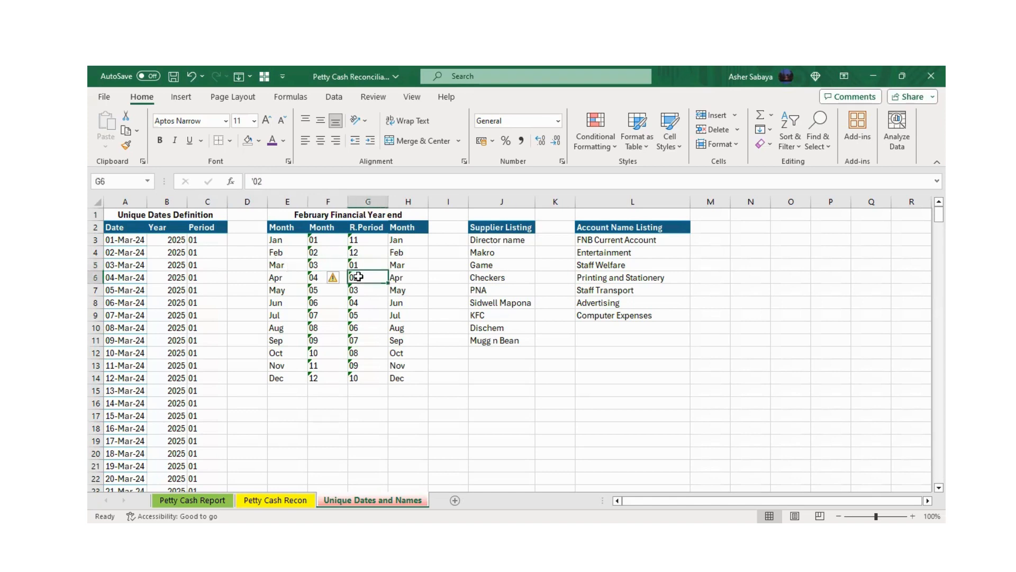
pyautogui.click(353, 374)
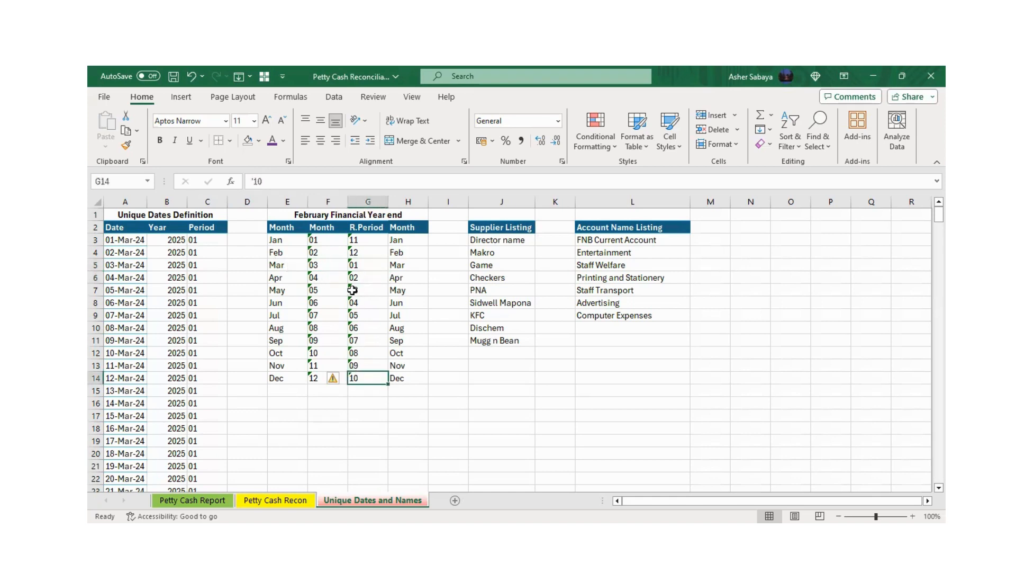
pyautogui.click(358, 239)
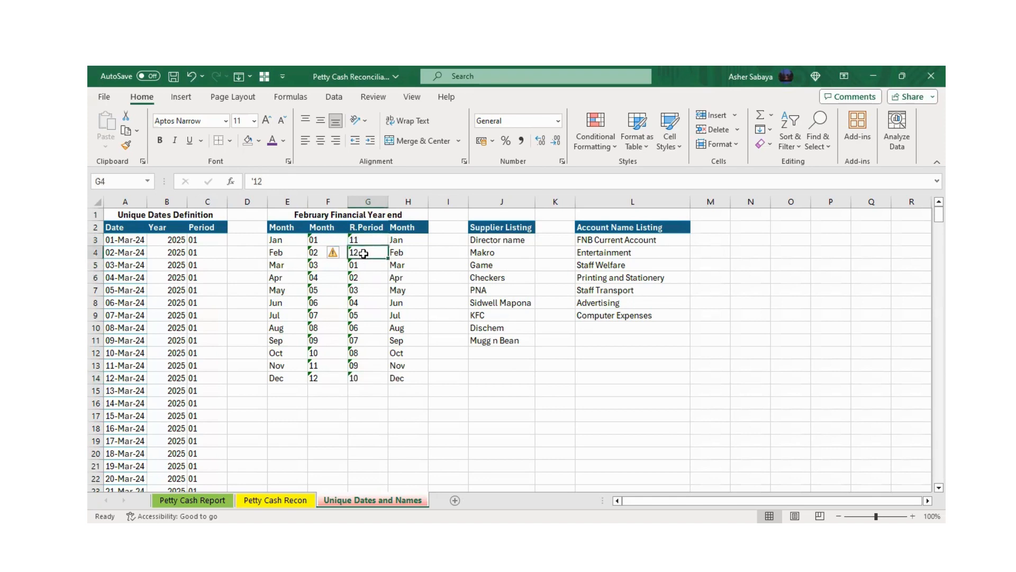
# Step: Inspect the repeated month names in column H and compare January with its reporting period
pyautogui.moveTo(398, 241); pyautogui.dragTo(406, 380)
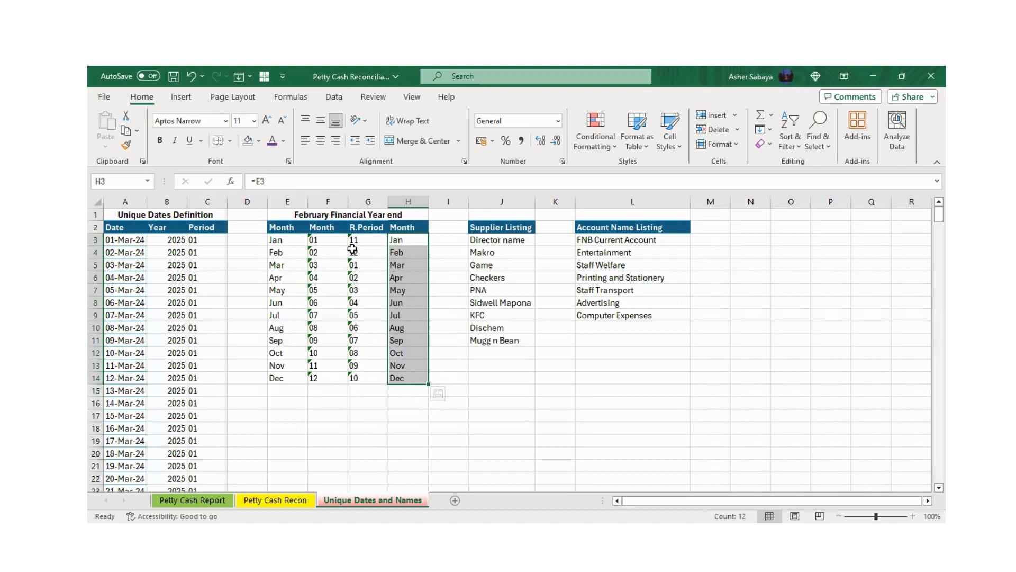
pyautogui.click(279, 239)
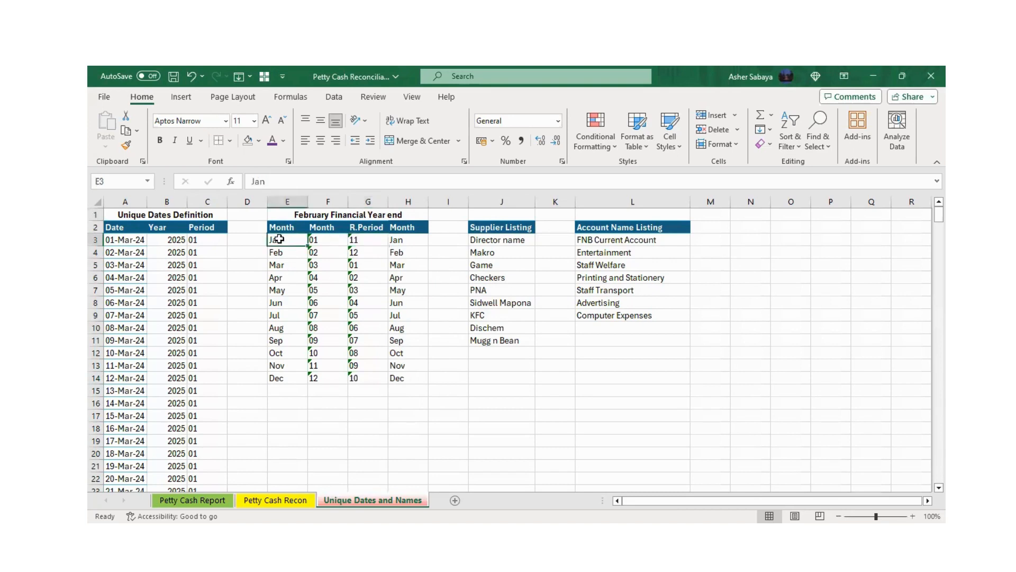
pyautogui.click(365, 242)
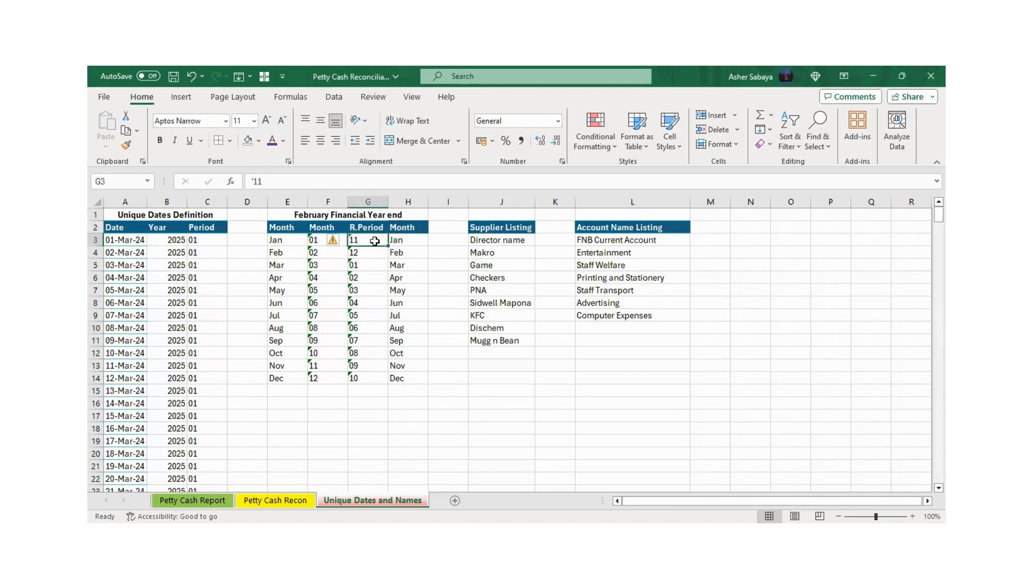
pyautogui.click(275, 241)
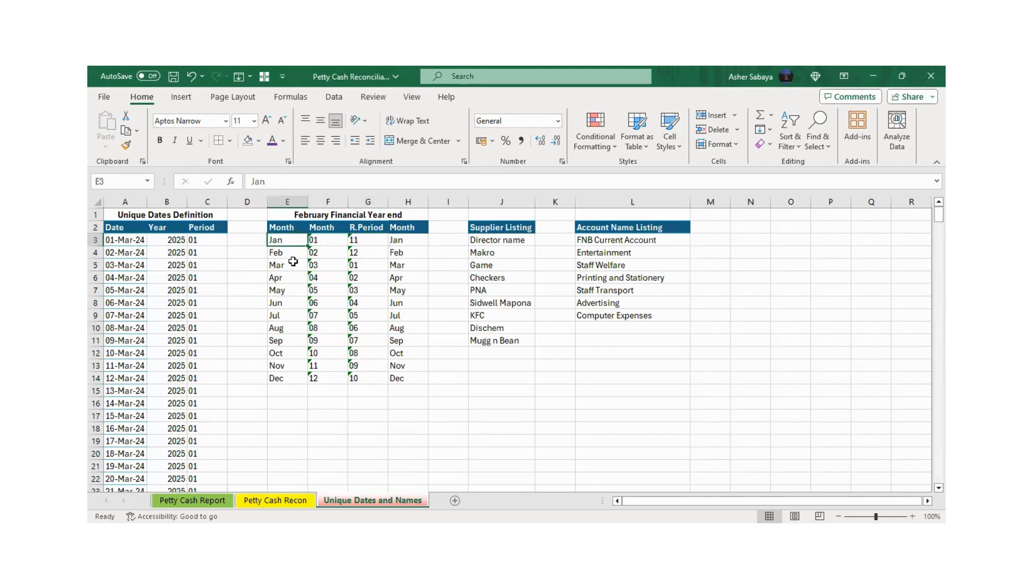
pyautogui.click(373, 242)
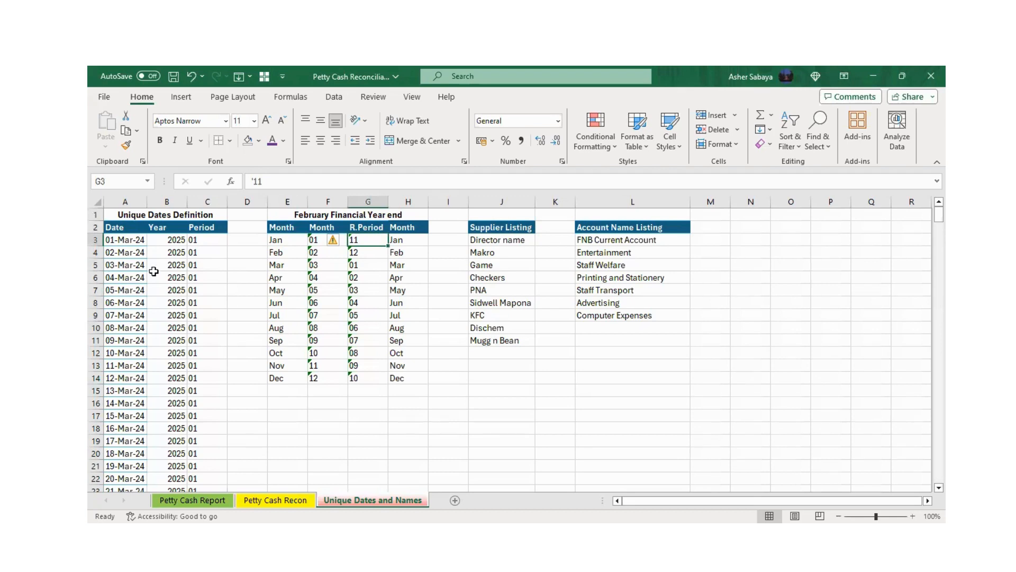
# Step: Examine the Date, Year and Period columns of the Unique Dates Definition table, focusing on the first date and its financial year
pyautogui.click(126, 202)
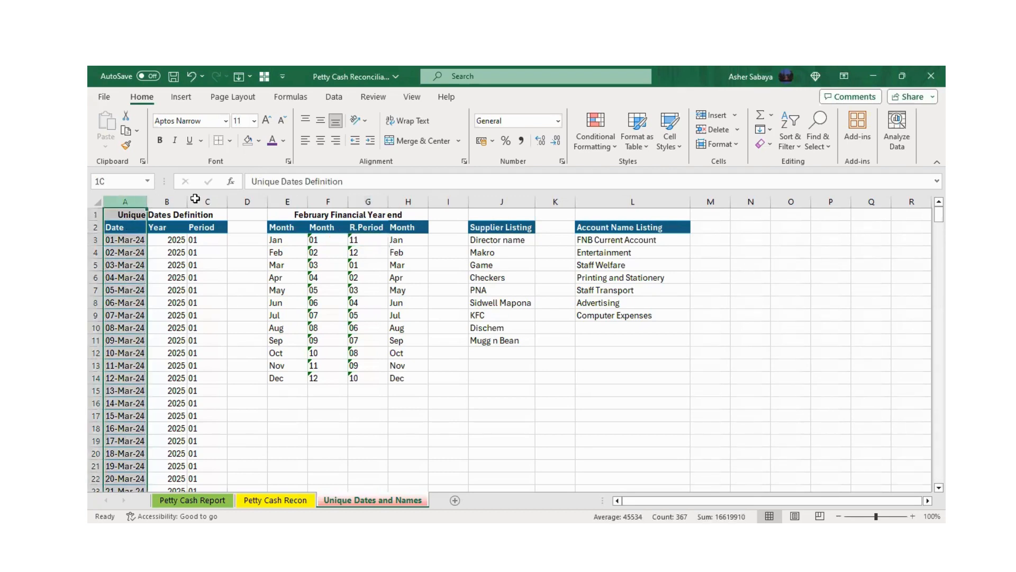
pyautogui.keyDown('shift'); pyautogui.click(196, 200); pyautogui.keyUp('shift')
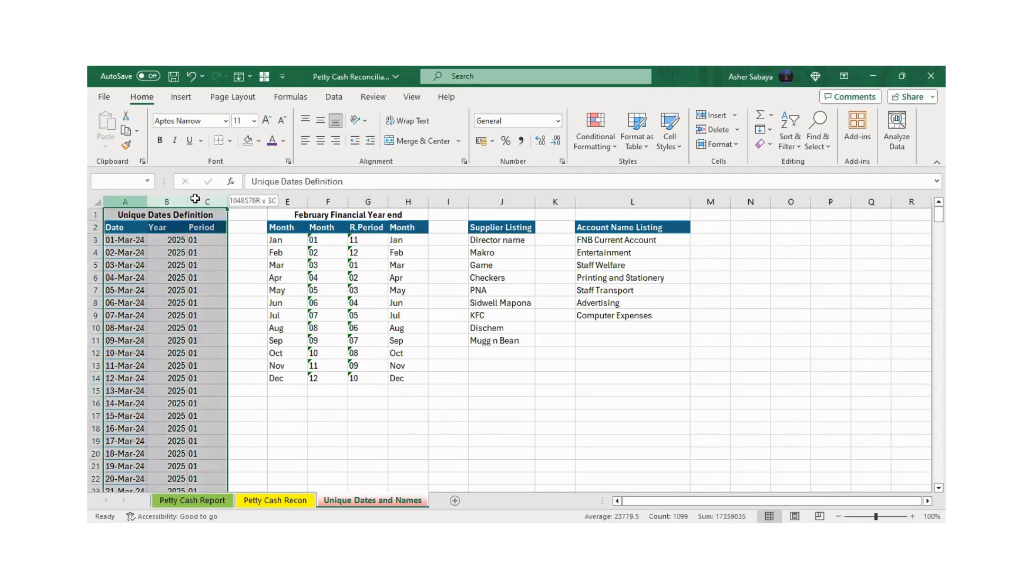
pyautogui.click(123, 239)
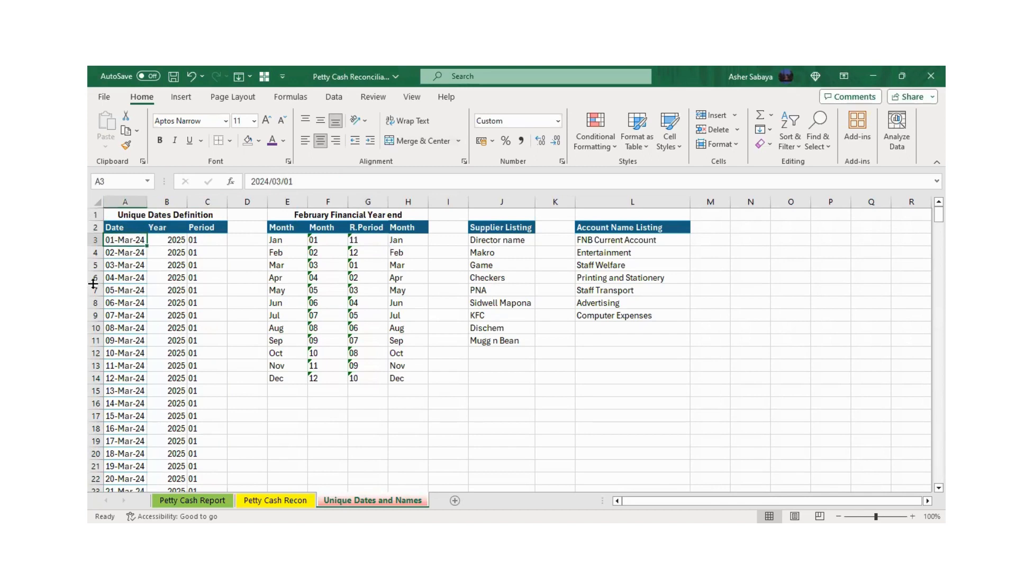
pyautogui.click(171, 240)
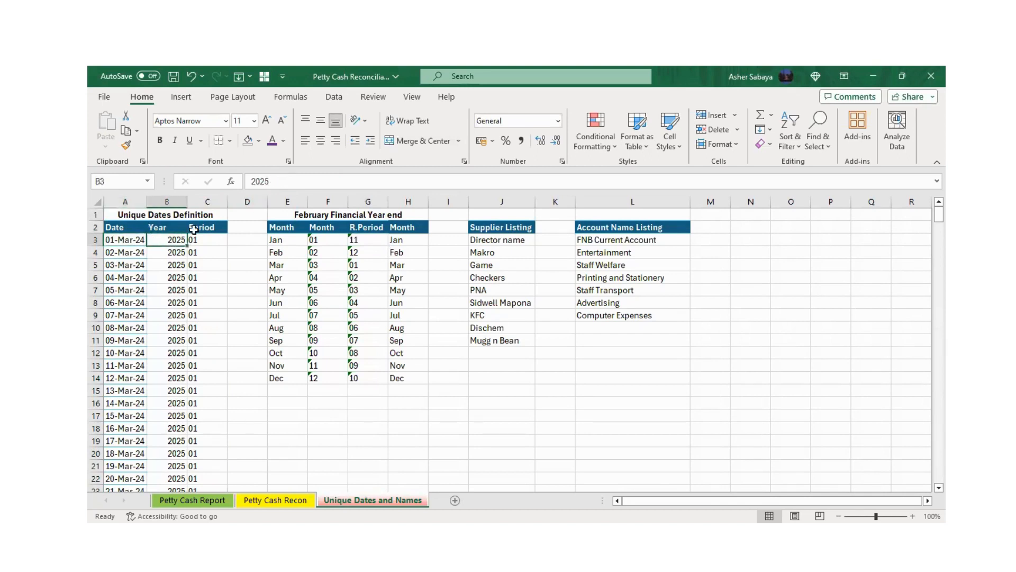
pyautogui.click(132, 240)
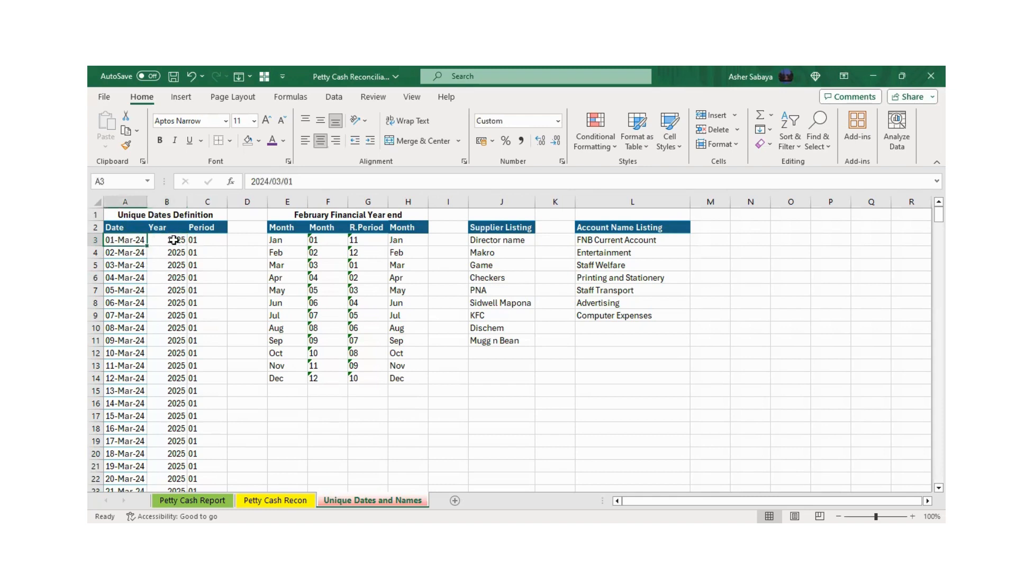
# Step: Examine the first date's Year value and the VLOOKUP formula in the Period column of the Unique Dates Definition table
pyautogui.click(173, 240)
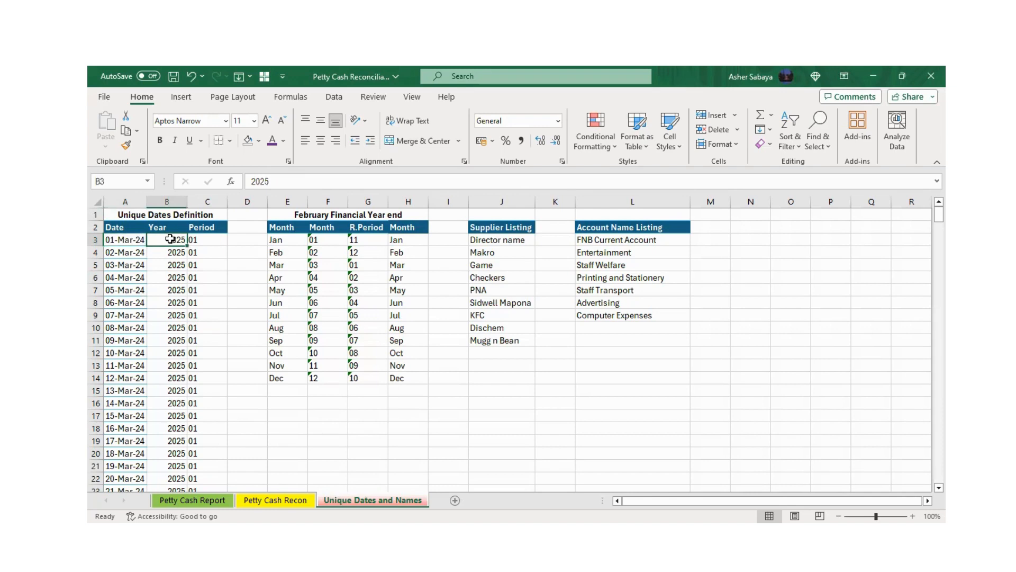
pyautogui.click(193, 241)
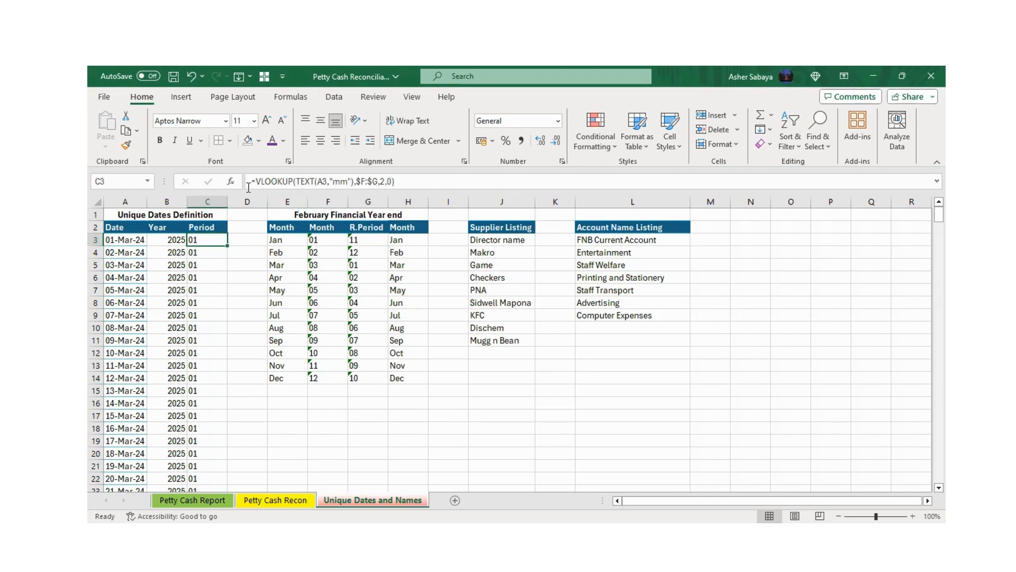
pyautogui.click(325, 186)
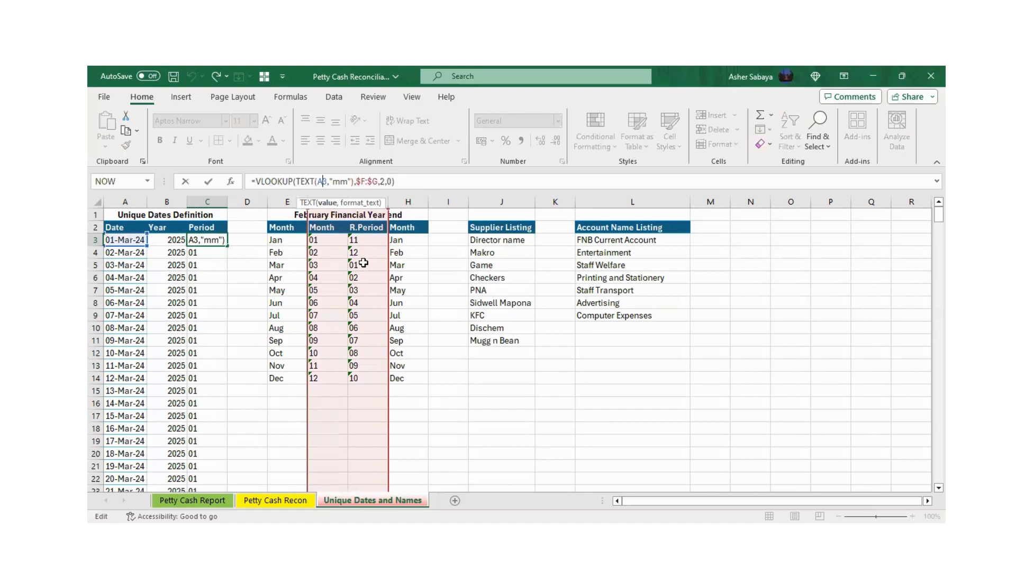
pyautogui.press('Return')
pyautogui.press('Up')
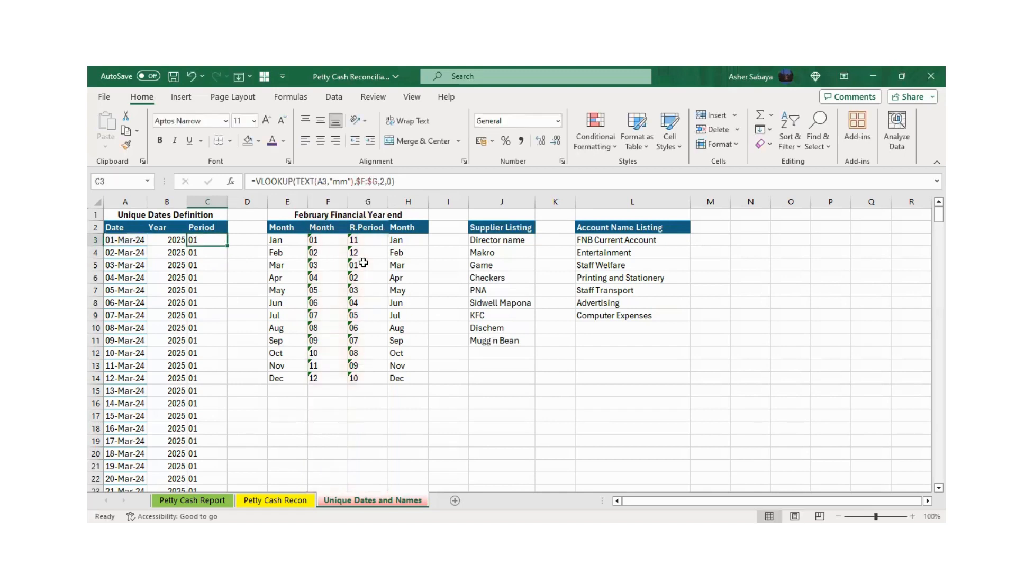
pyautogui.click(210, 315)
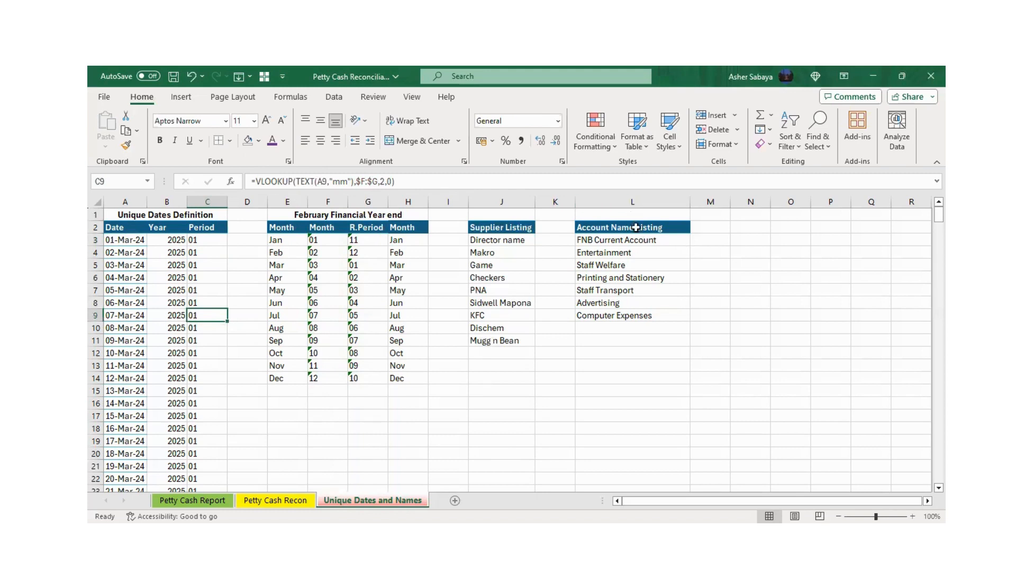
# Step: Review the Account Name Listing, Supplier Listing, February Financial Year end and Unique Dates Definition columns in turn
pyautogui.click(633, 202)
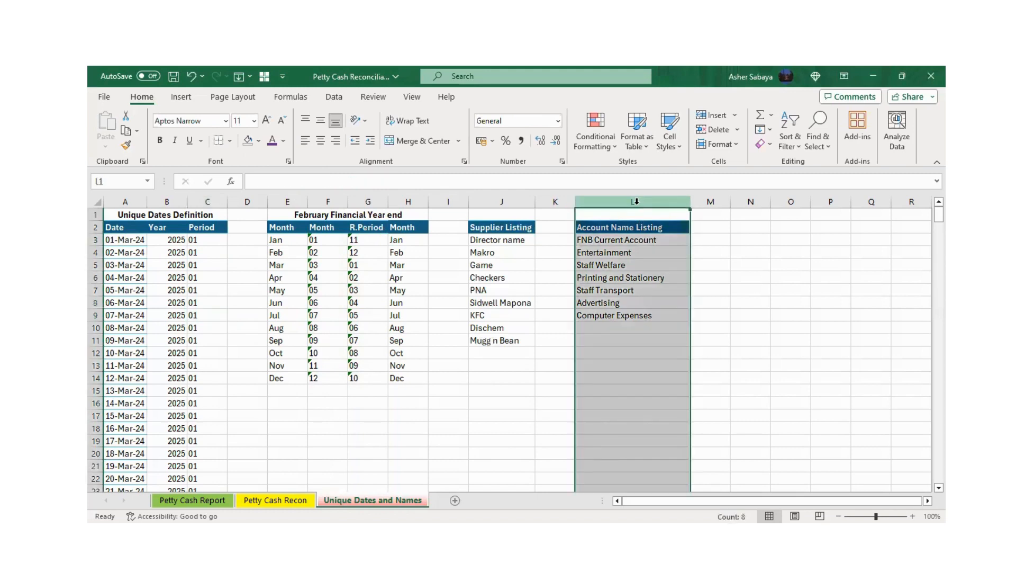
pyautogui.click(503, 202)
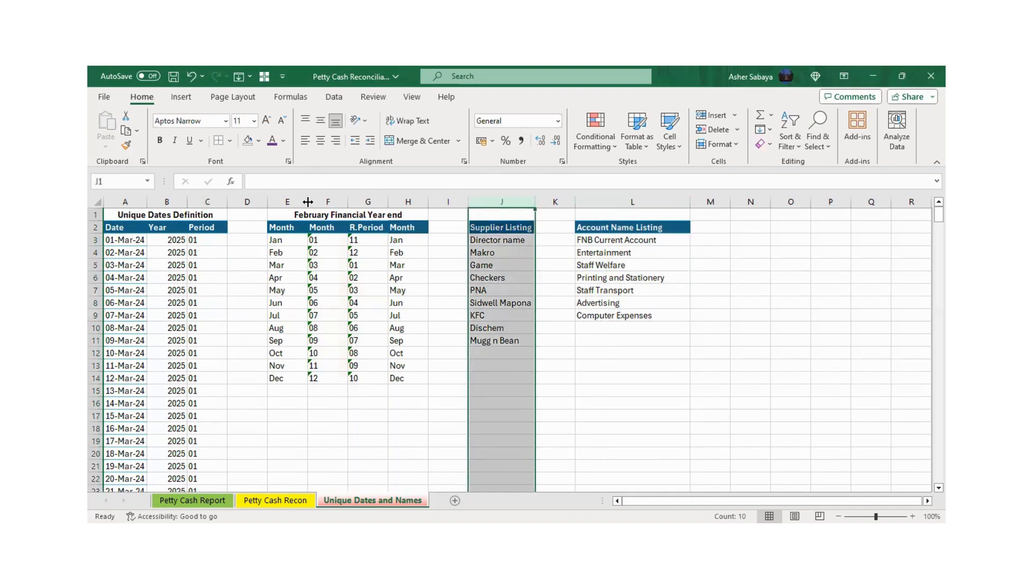
pyautogui.moveTo(304, 202); pyautogui.dragTo(404, 203)
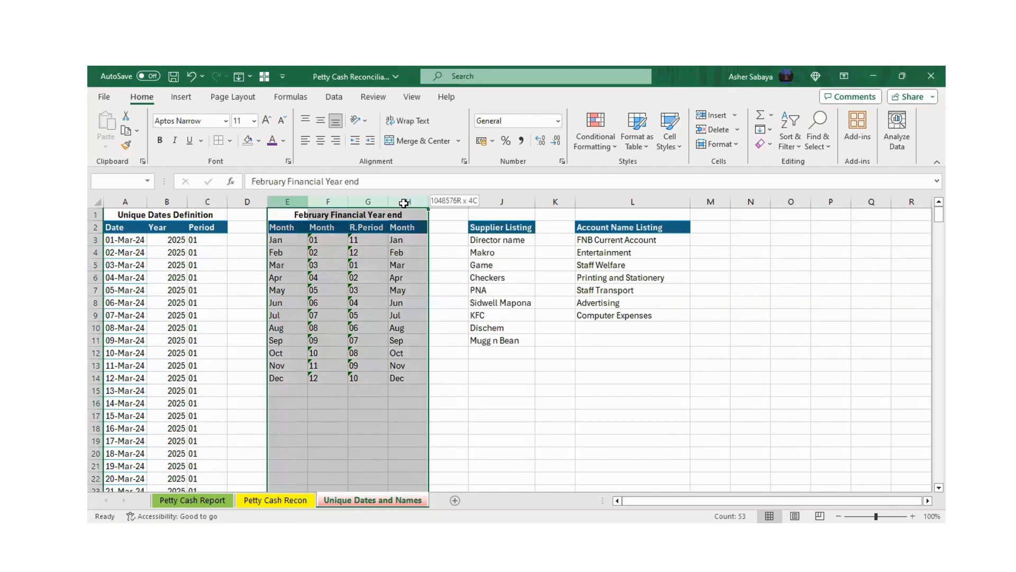
pyautogui.moveTo(119, 201); pyautogui.dragTo(192, 200)
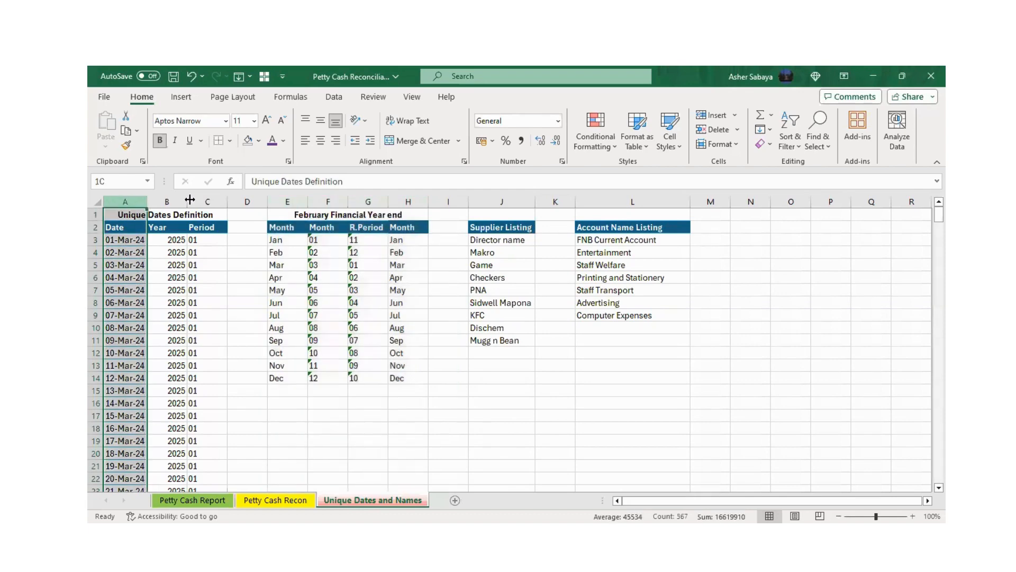
pyautogui.click(178, 240)
pyautogui.click(194, 241)
pyautogui.click(195, 339)
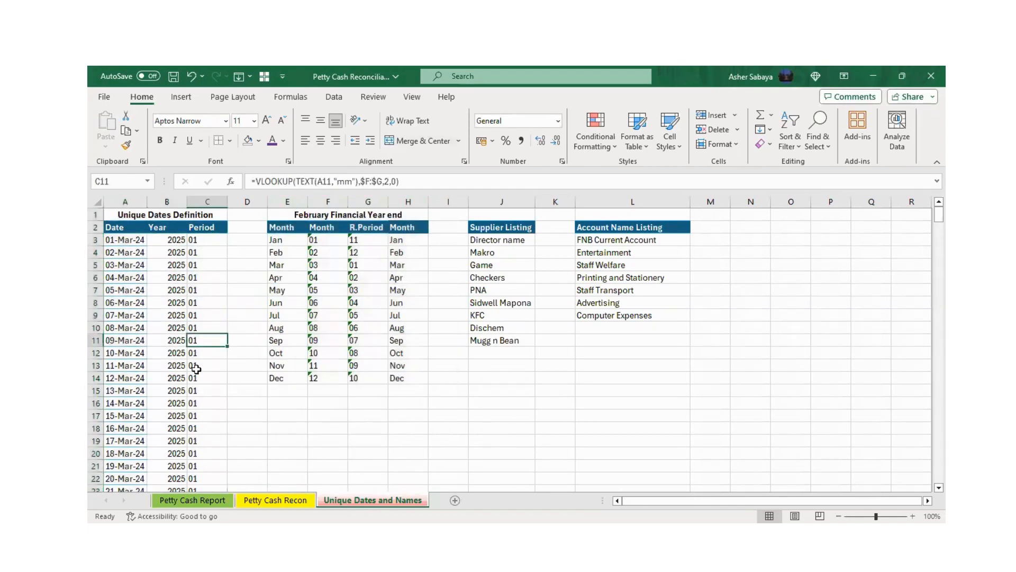
# Step: Go to the Petty Cash Recon sheet and inspect the company name and the reconciliation title above the table
pyautogui.click(192, 500)
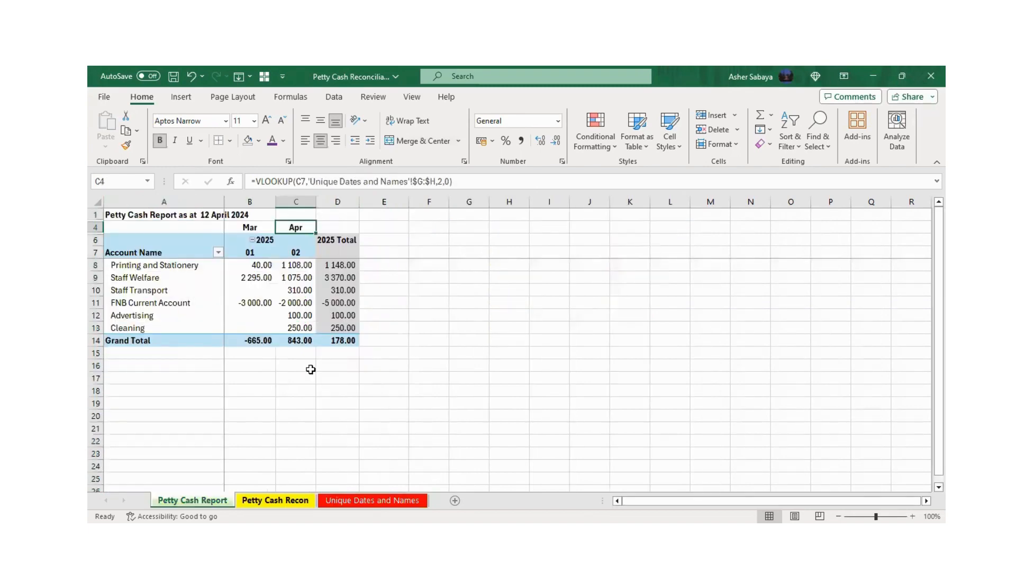
pyautogui.hotkey('ctrl', 'pagedown')
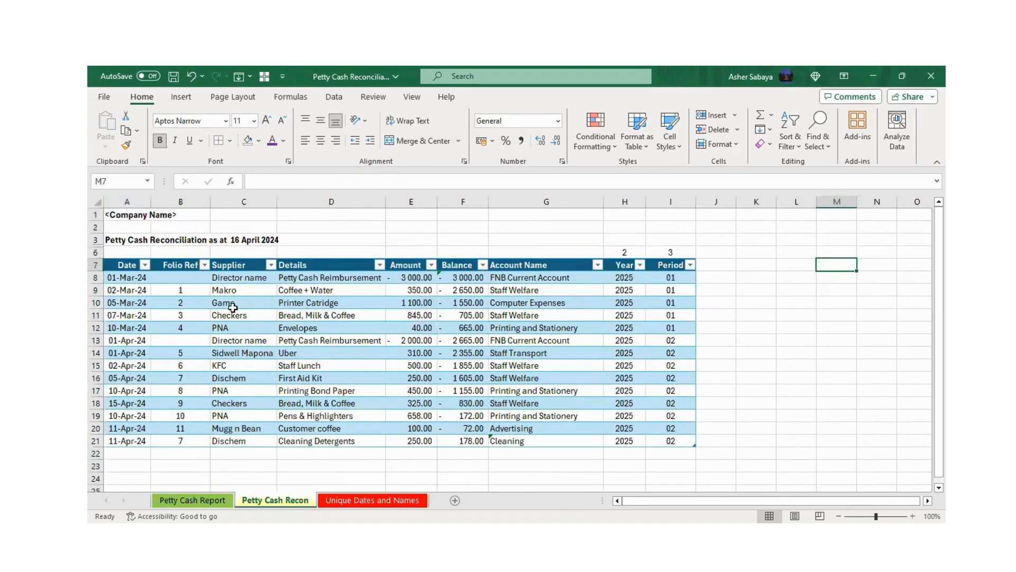
pyautogui.click(128, 217)
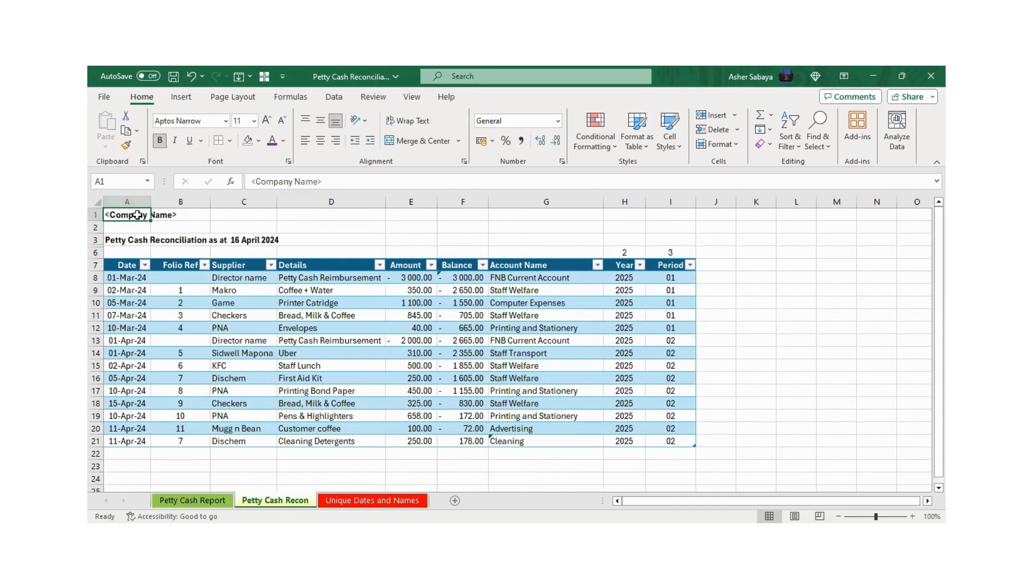
pyautogui.click(120, 239)
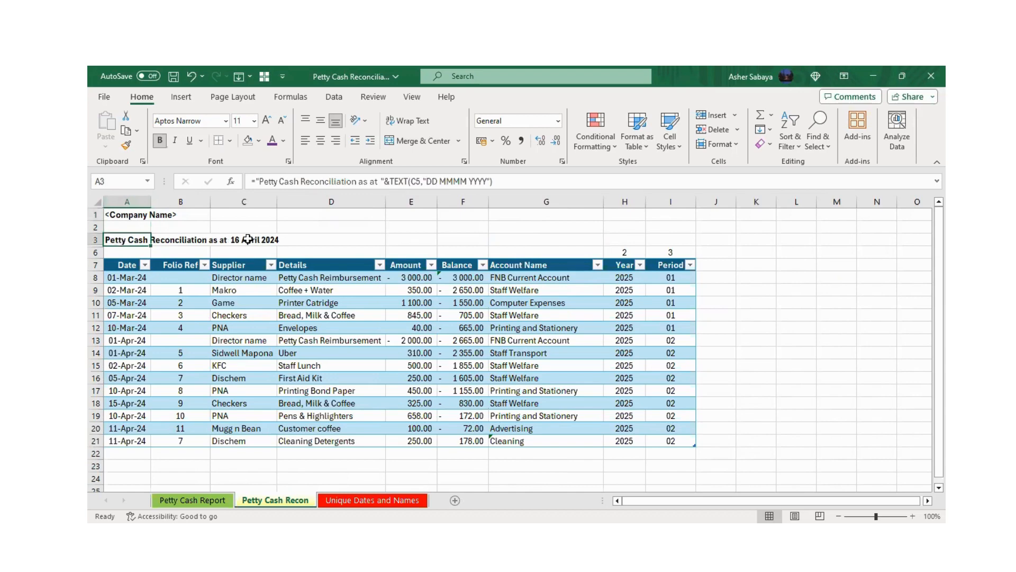
# Step: Unhide the rows between rows 3 and 6 and inspect the date formula in C5
pyautogui.moveTo(97, 243); pyautogui.dragTo(123, 257)
pyautogui.rightClick(123, 257)
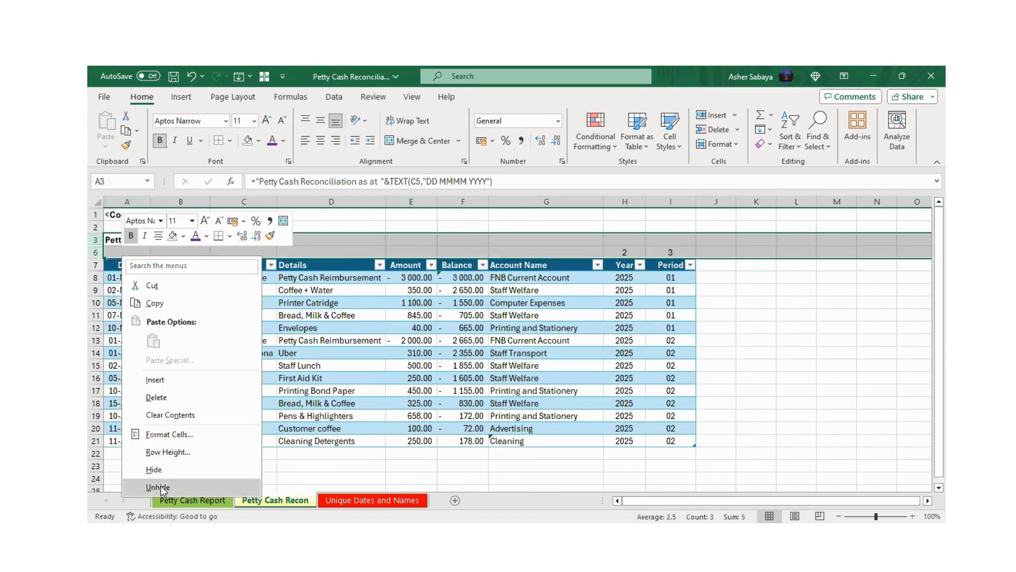
pyautogui.click(162, 488)
pyautogui.click(232, 262)
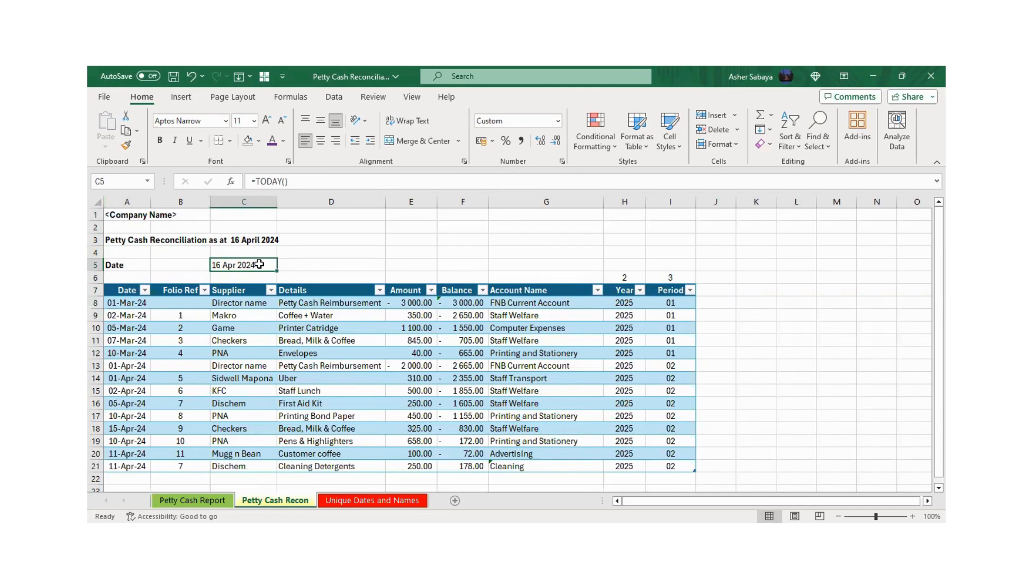
# Step: Hide rows 4 and 5 again above the petty cash table
pyautogui.moveTo(97, 252); pyautogui.dragTo(162, 263)
pyautogui.rightClick(162, 263)
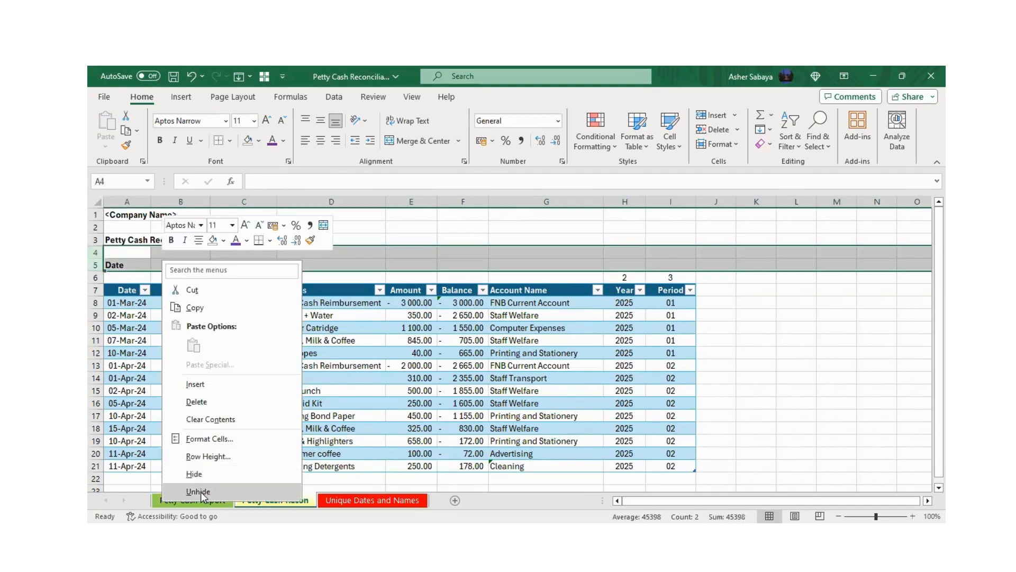
pyautogui.click(199, 492)
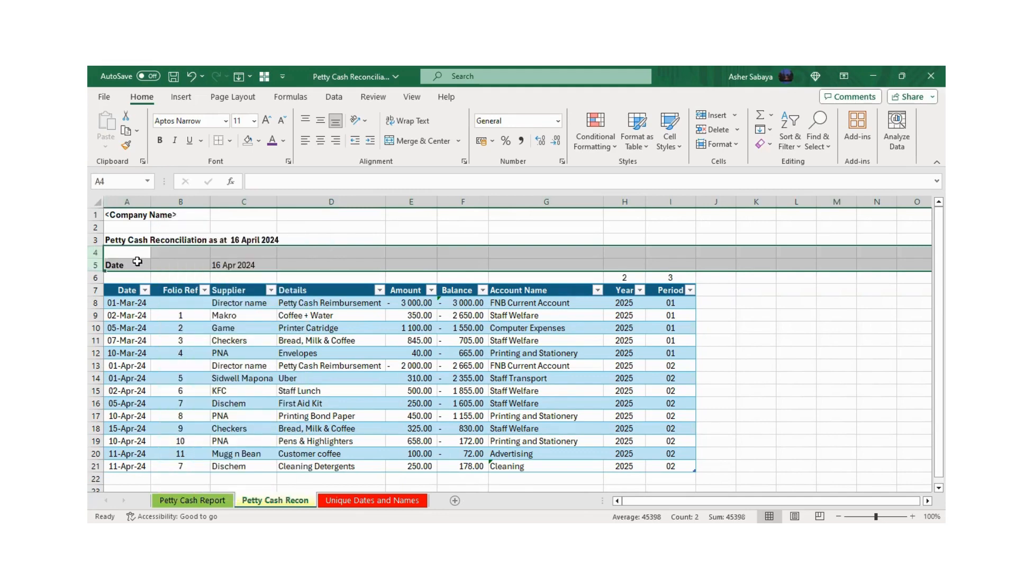
pyautogui.rightClick(137, 261)
pyautogui.click(176, 480)
pyautogui.click(179, 238)
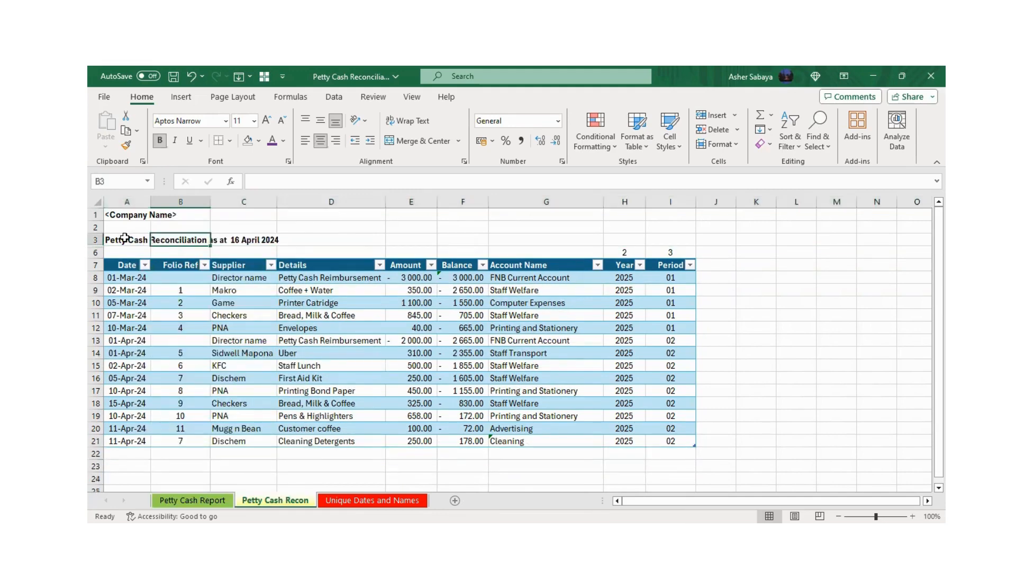
# Step: Examine how the A3 title formula joins the heading text with the C5 date in DD MMMM YYYY format
pyautogui.click(124, 238)
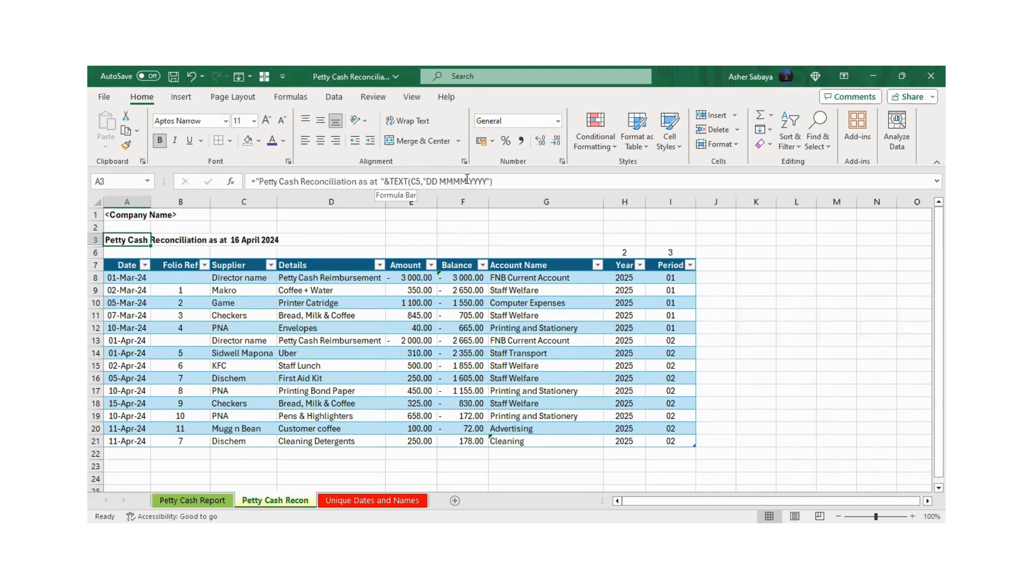
pyautogui.click(486, 181)
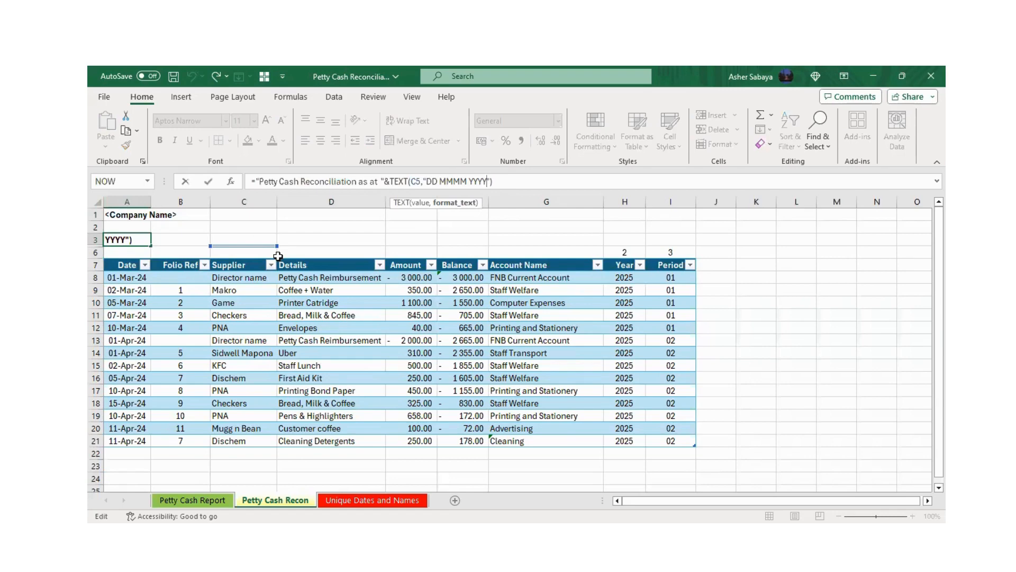
pyautogui.hotkey('ctrl', 'Return')
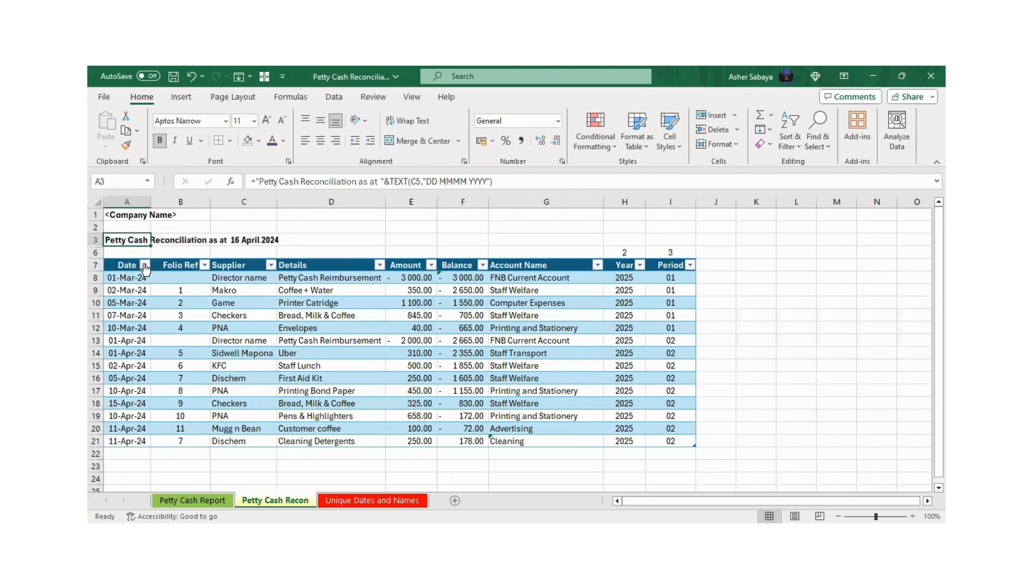
# Step: Examine the Date column, the Folio Ref header and the first transaction date of the petty cash table
pyautogui.click(124, 259)
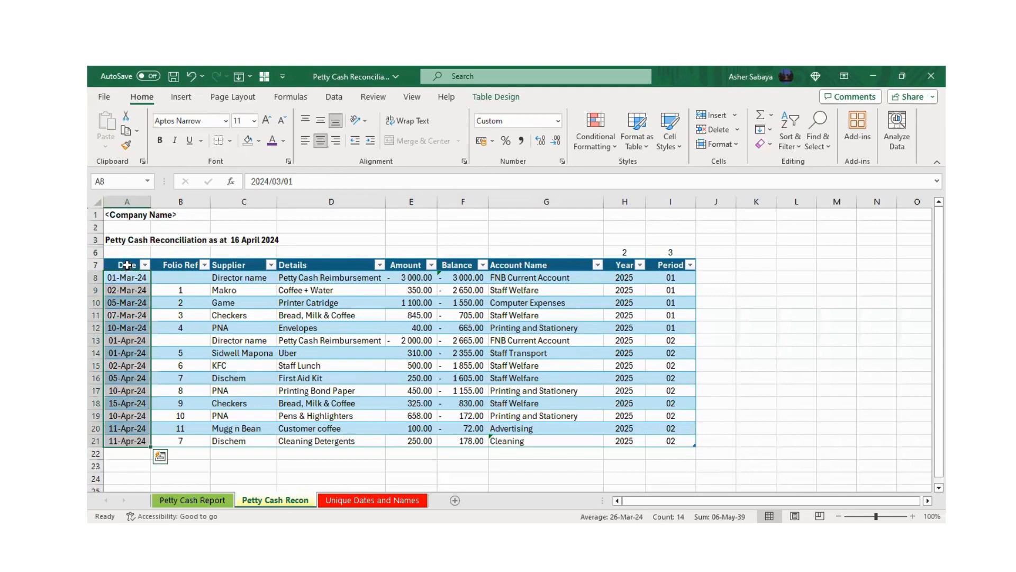
pyautogui.click(185, 265)
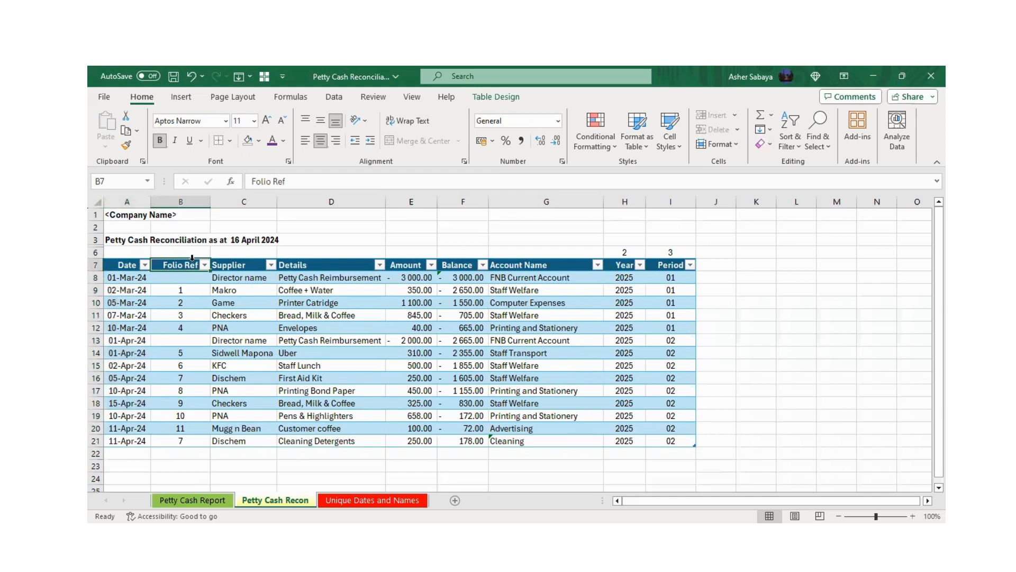
pyautogui.click(129, 279)
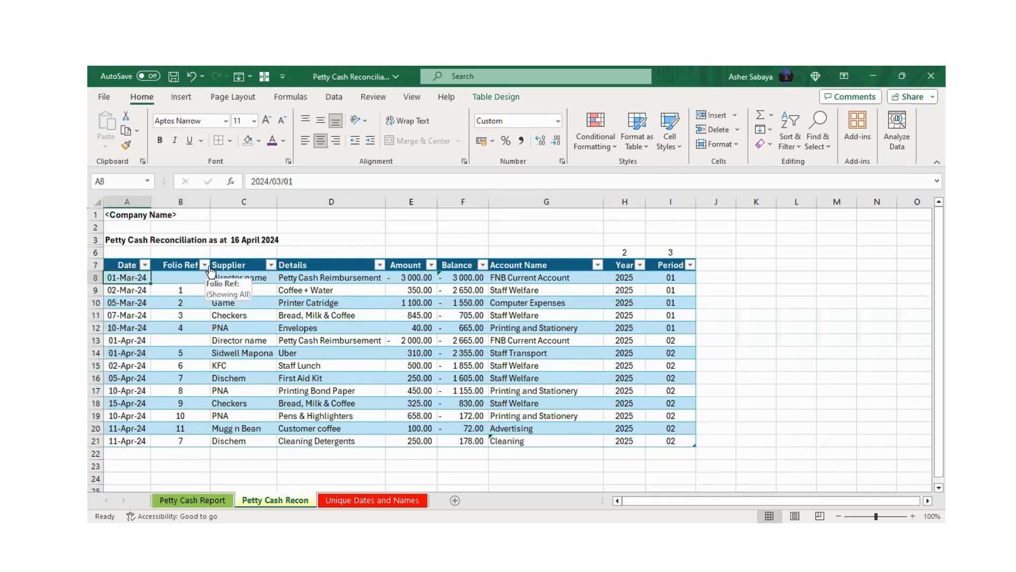
# Step: Try adding a petty cash row below the last entry by entering the date 1/03/2024 in A22
pyautogui.press('Down')
pyautogui.press('Down')
pyautogui.press('Down')
pyautogui.press('Down')
pyautogui.press('Down')
pyautogui.press('Down')
pyautogui.press('Down')
pyautogui.press('Down')
pyautogui.press('Down')
pyautogui.press('Down')
pyautogui.press('Down')
pyautogui.press('Down')
pyautogui.press('Down')
pyautogui.press('Down')
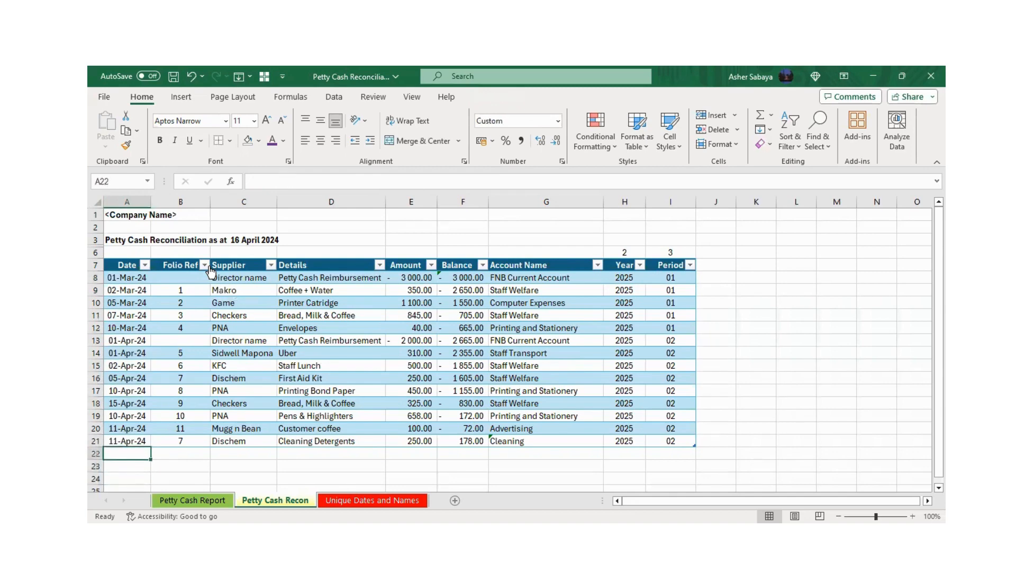
pyautogui.write('1/')
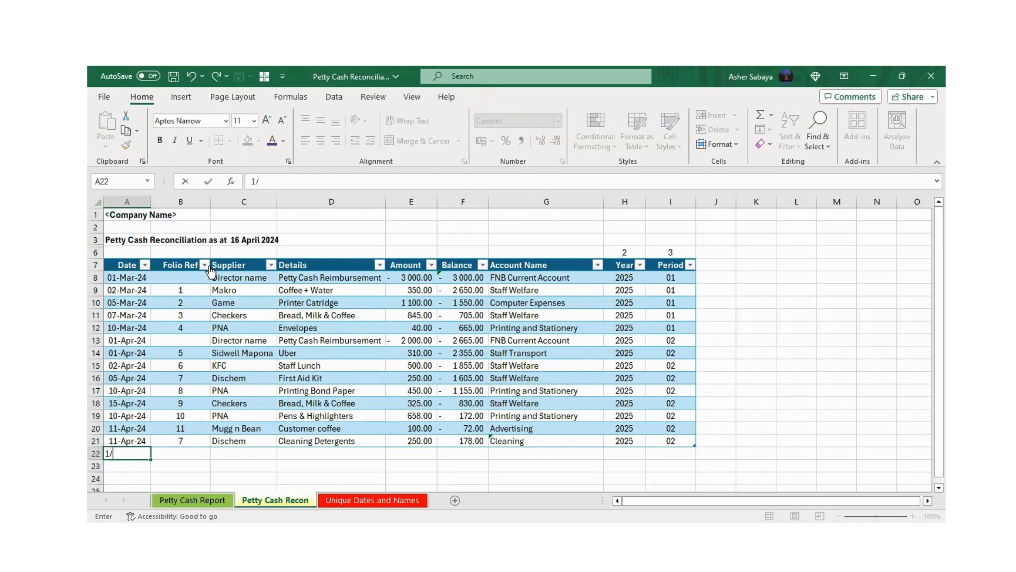
pyautogui.write('03/2024')
pyautogui.hotkey('ctrl', 'Return')
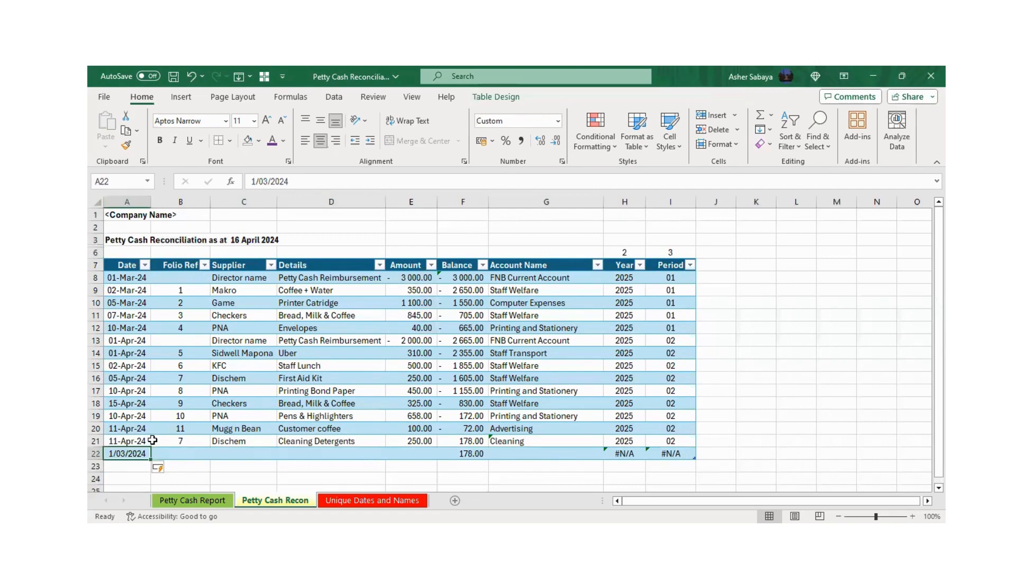
# Step: Replace the date in A22 with 1mar2024
pyautogui.write('1m')
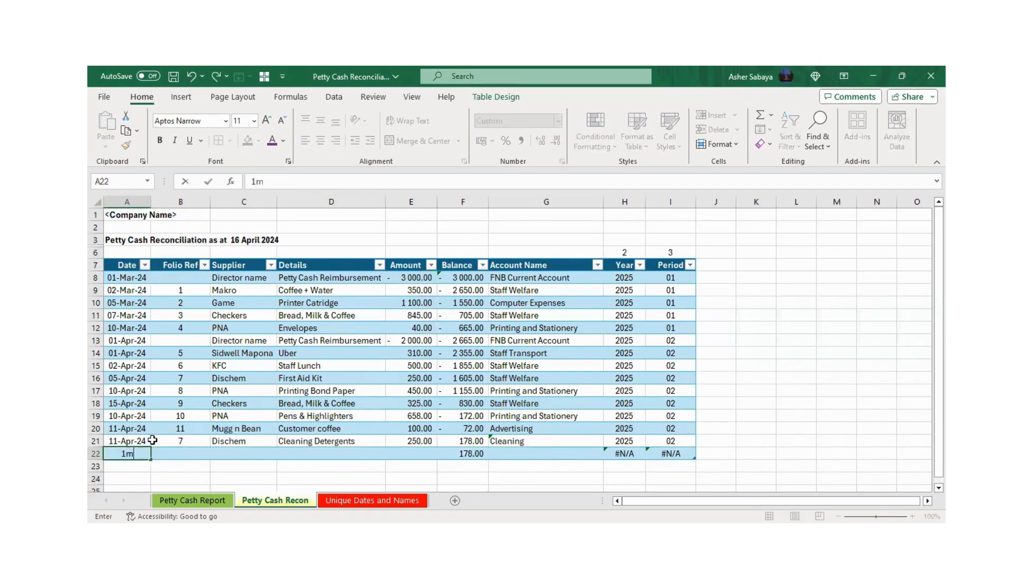
pyautogui.write('ar2024')
pyautogui.hotkey('ctrl', 'Return')
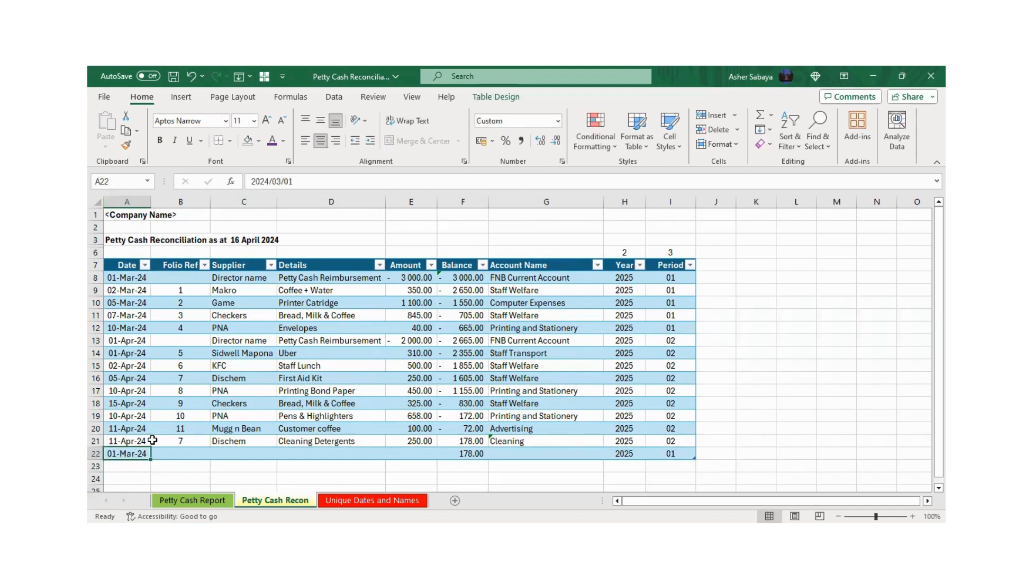
# Step: Clear the trial date from A22 and delete row 22 from the sheet
pyautogui.press('Delete')
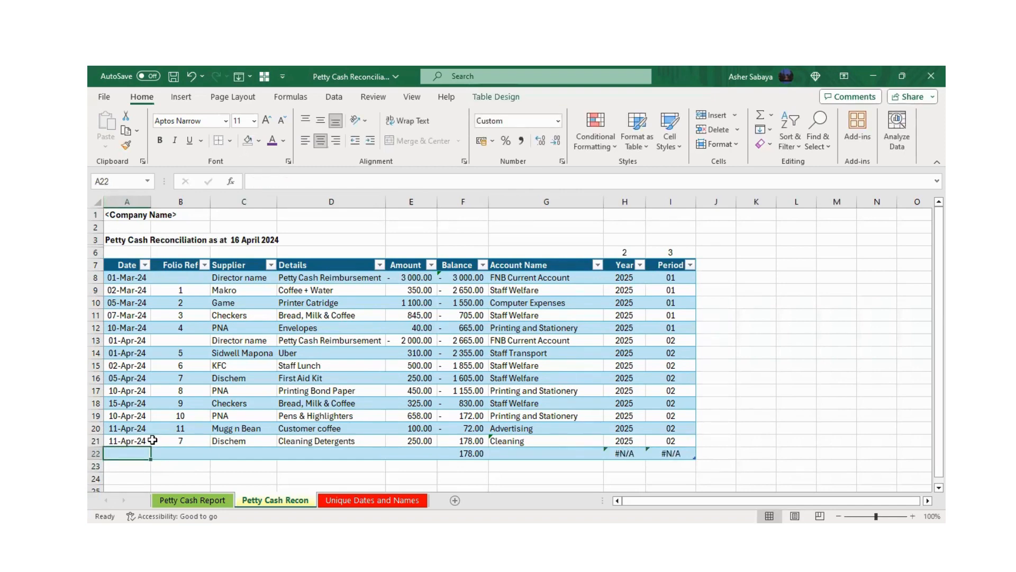
pyautogui.click(97, 453)
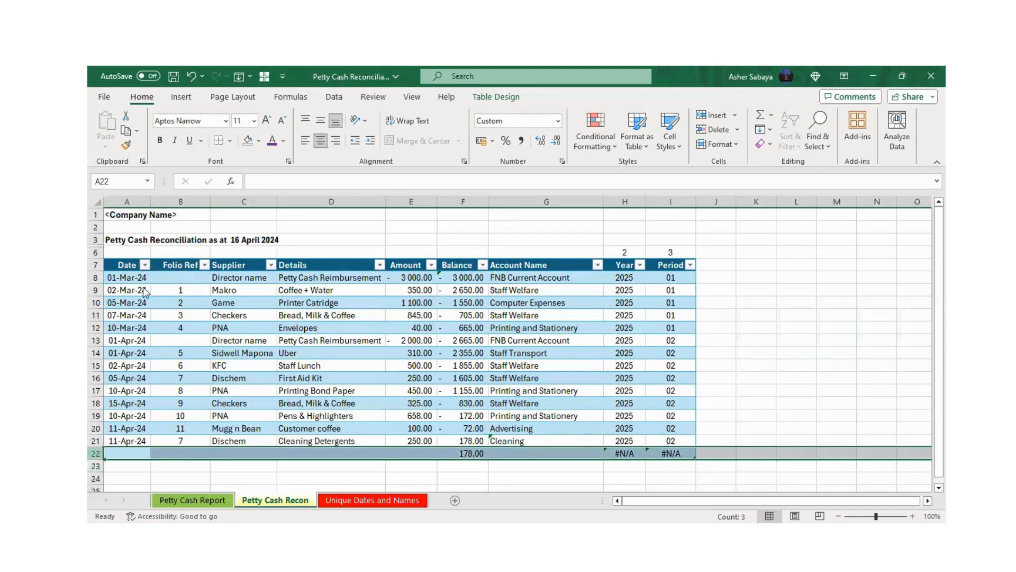
pyautogui.rightClick(97, 453)
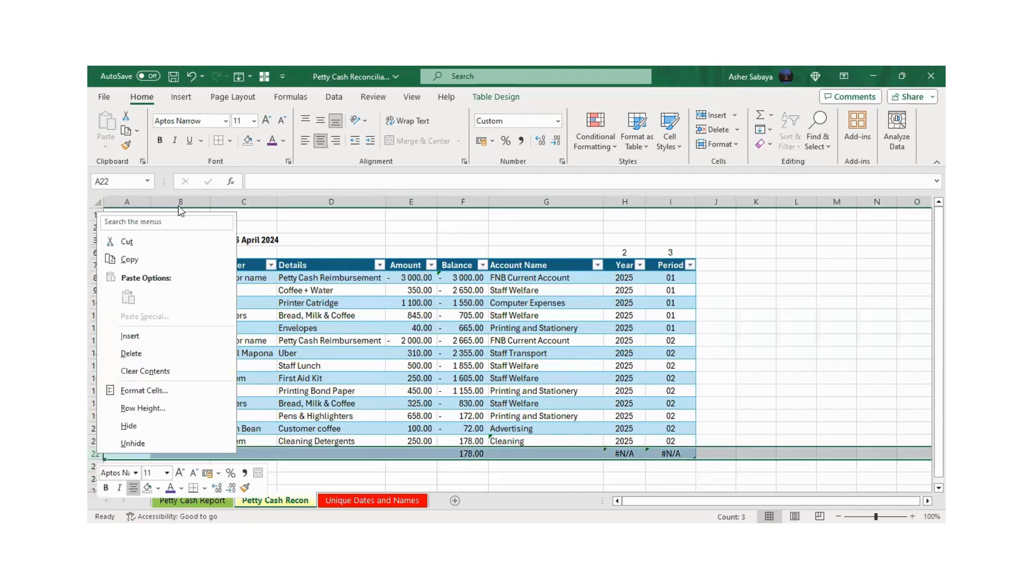
pyautogui.click(135, 353)
# Step: Examine the Folio Ref column and the reference of its first numbered transaction
pyautogui.click(239, 315)
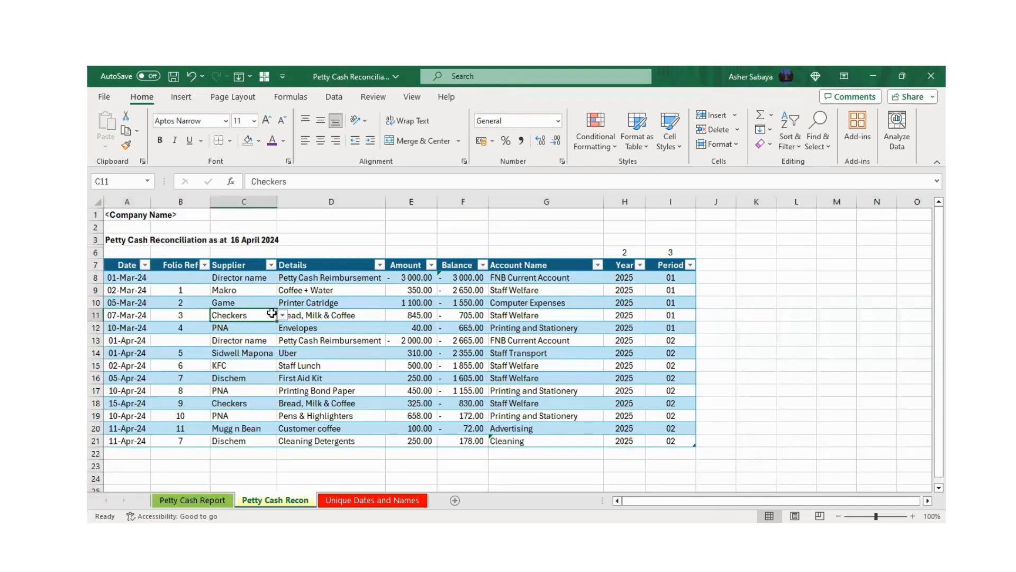
pyautogui.click(185, 265)
pyautogui.click(186, 291)
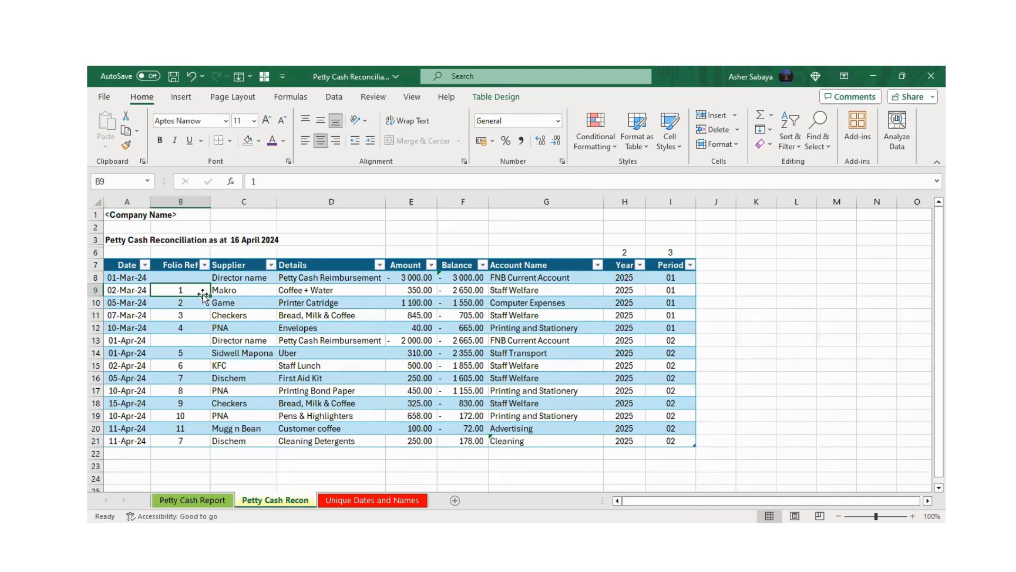
# Step: Review the Makro transaction's supplier and details, and show the list of allowed suppliers for C8
pyautogui.click(232, 291)
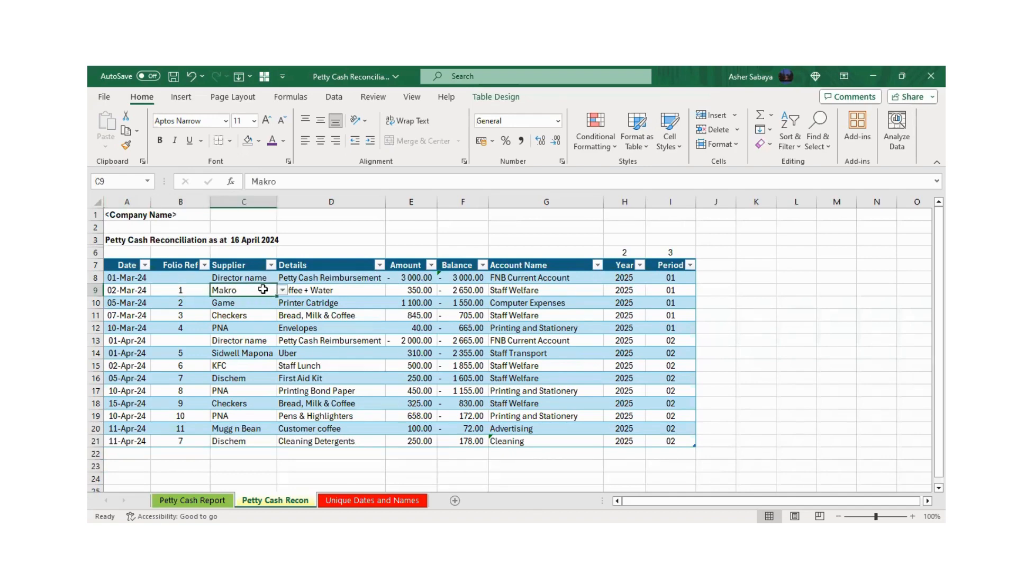
pyautogui.click(334, 289)
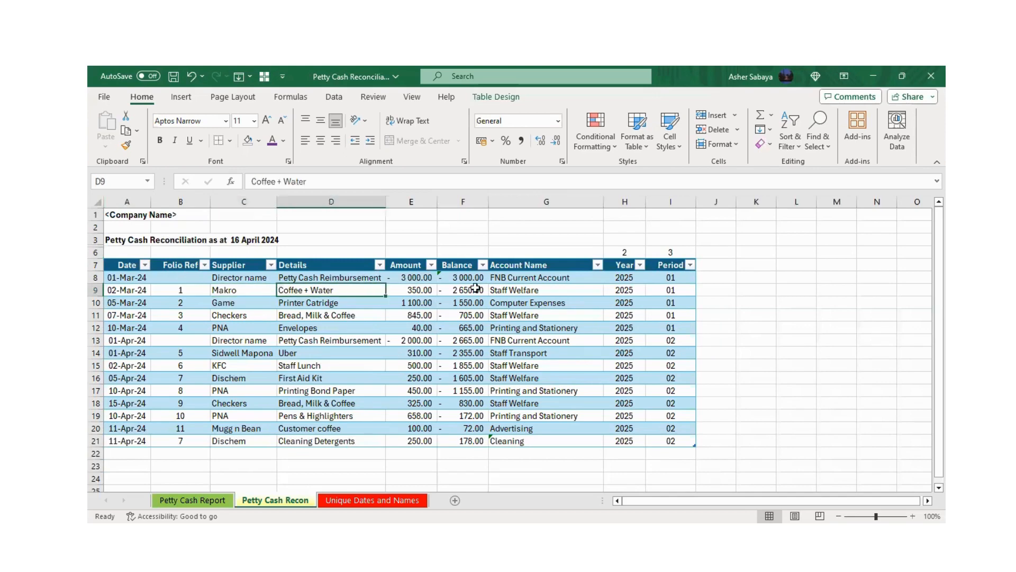
pyautogui.click(181, 264)
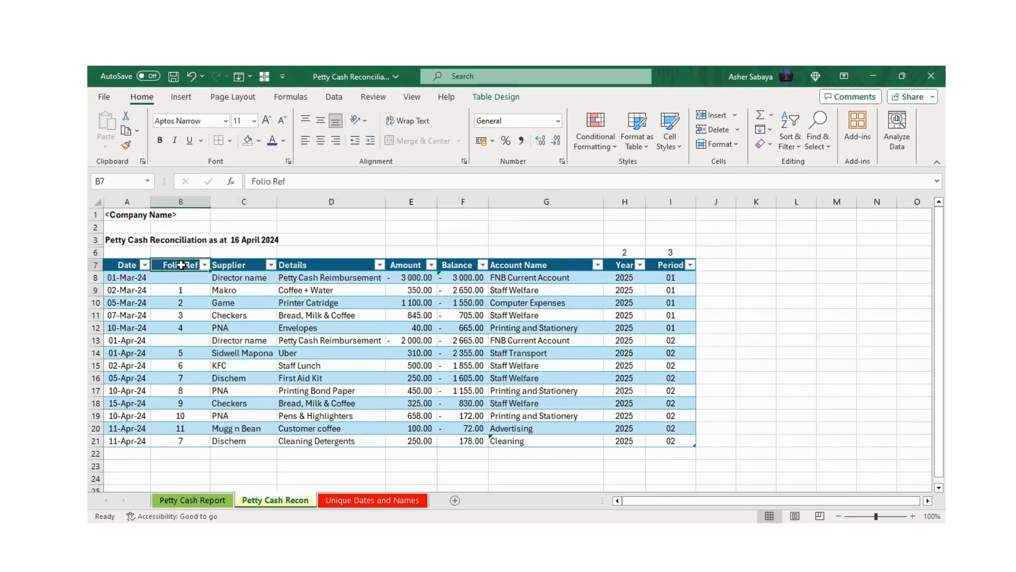
pyautogui.click(234, 265)
pyautogui.click(242, 281)
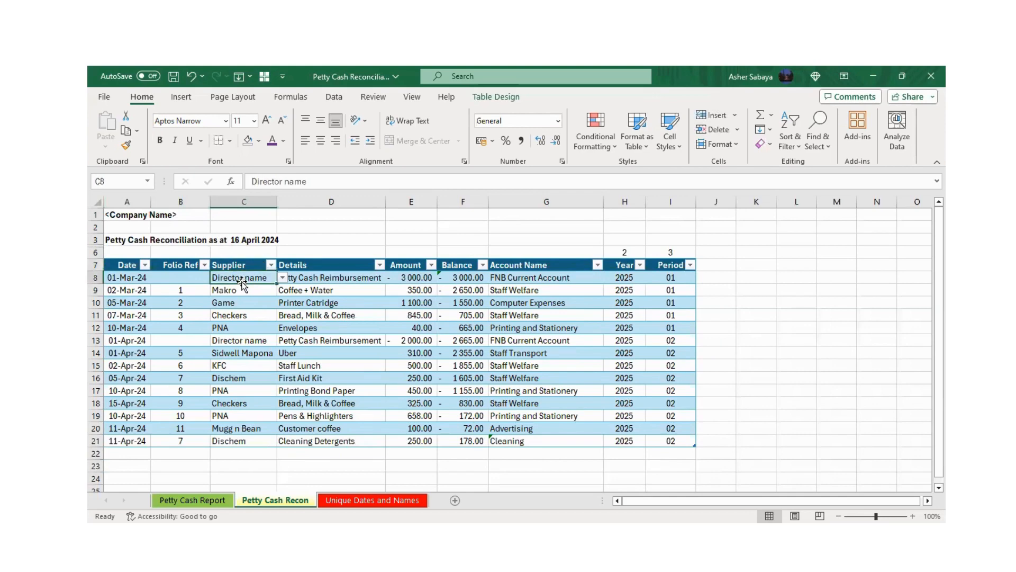
pyautogui.click(282, 278)
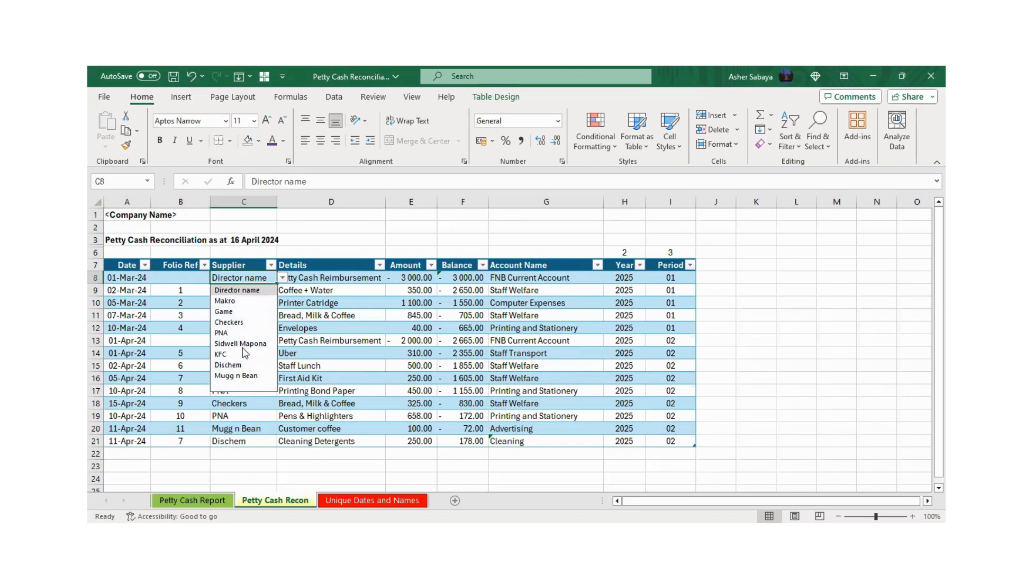
# Step: Try to replace the supplier in C18 with Spar, a name outside the allowed supplier list
pyautogui.press('Up')
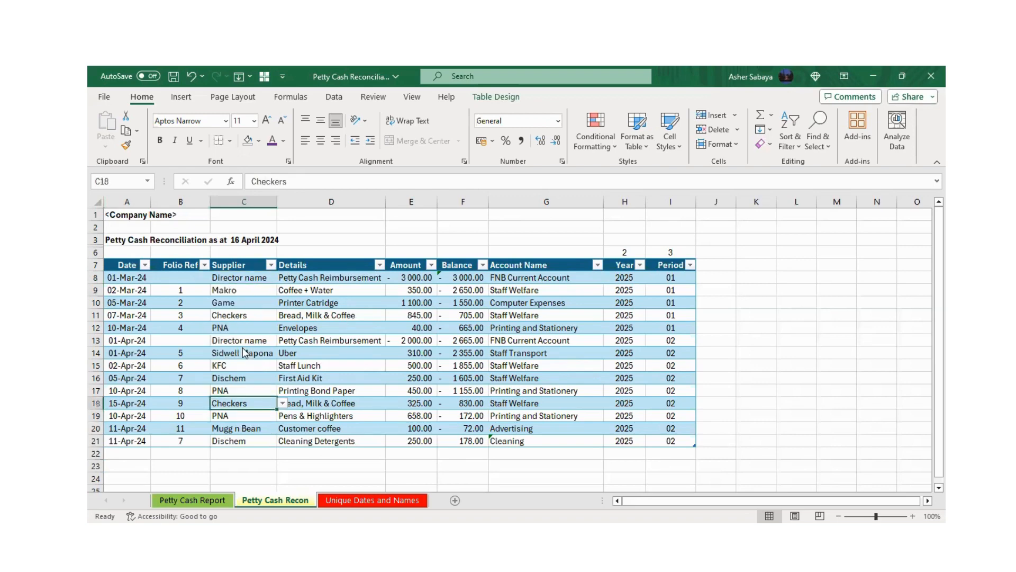
pyautogui.press('F2')
pyautogui.write('Spar')
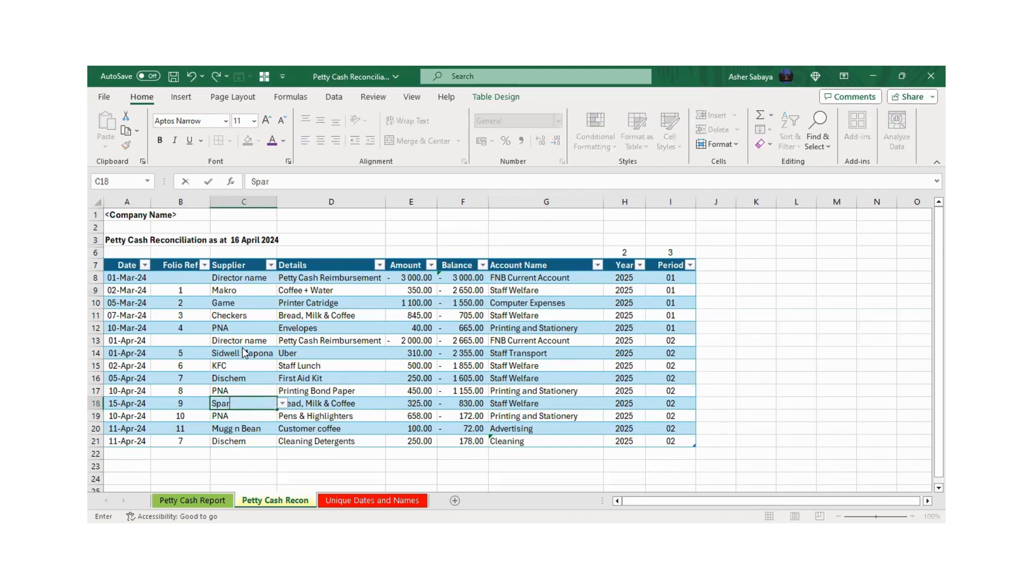
pyautogui.press('Return')
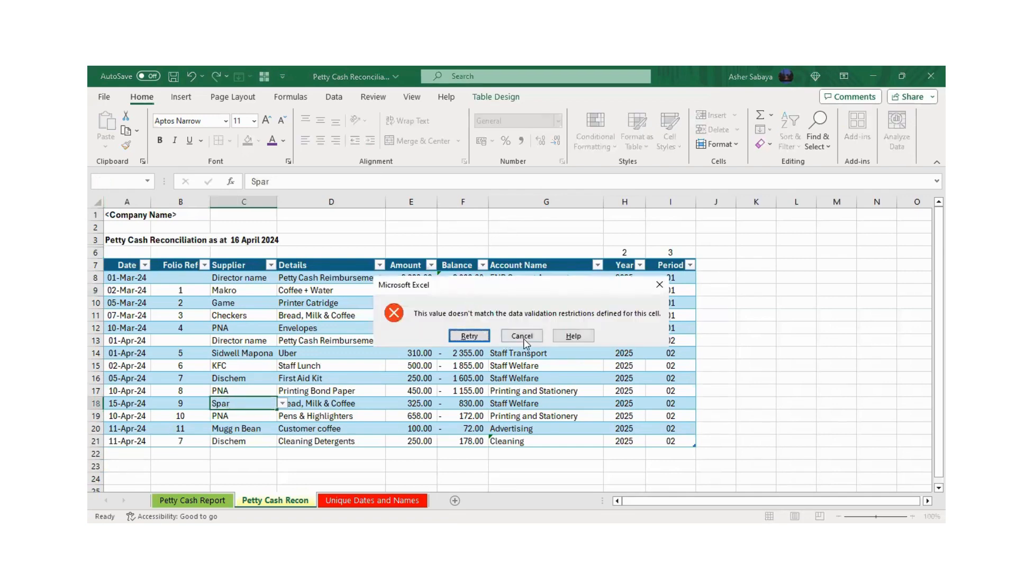
pyautogui.click(660, 285)
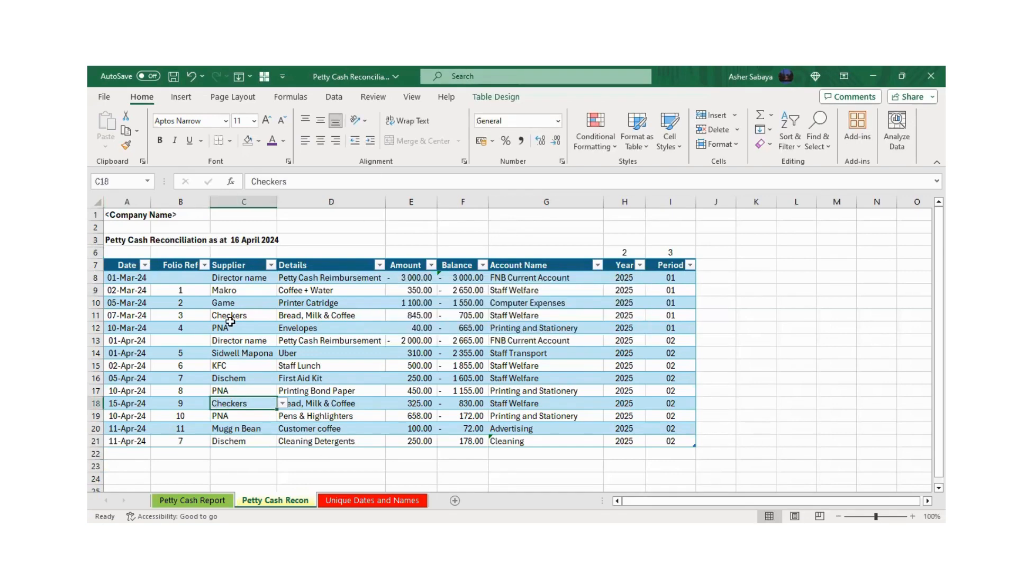
# Step: Examine the supplier entries in C8, C9 and C11 of the petty cash table
pyautogui.click(231, 318)
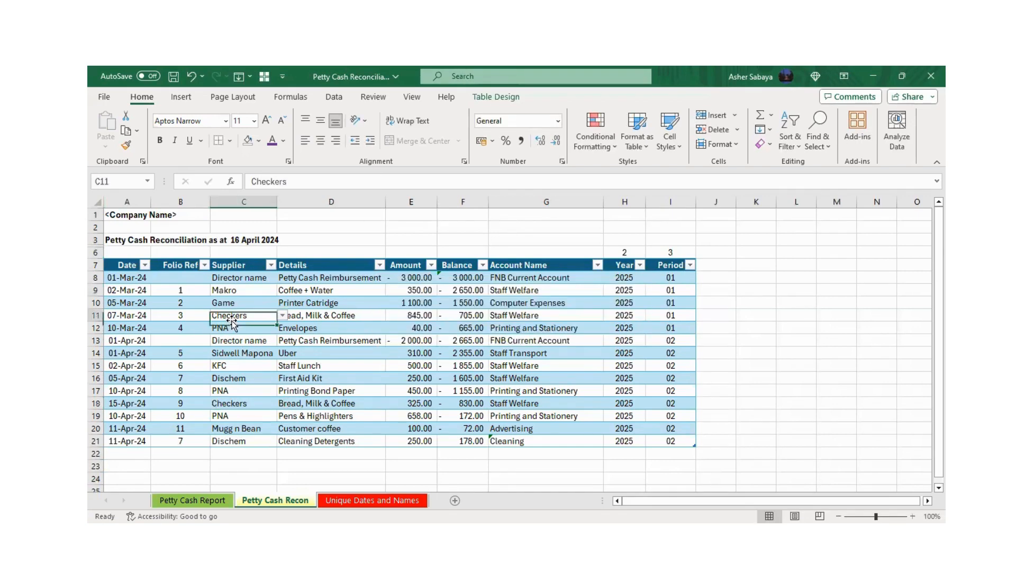
pyautogui.click(242, 277)
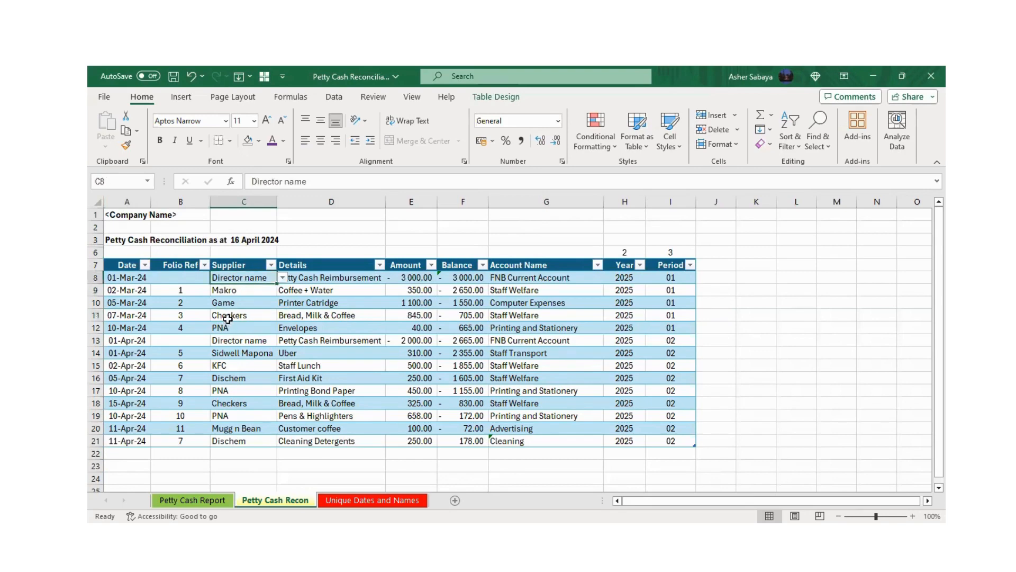
pyautogui.click(234, 295)
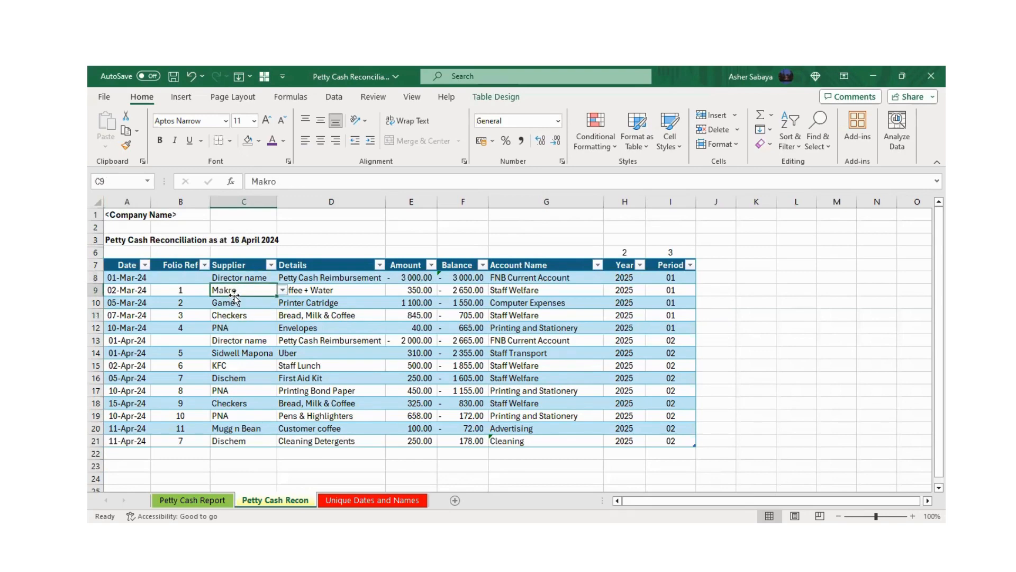
pyautogui.click(238, 317)
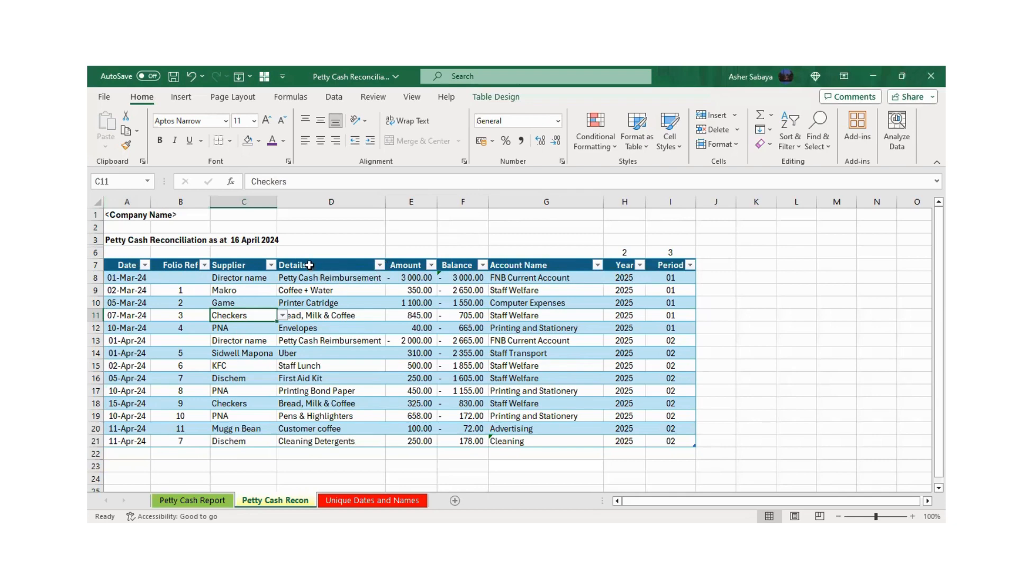
# Step: Examine the Details entries in D8 and D9 alongside the Supplier and Account Name columns
pyautogui.click(332, 277)
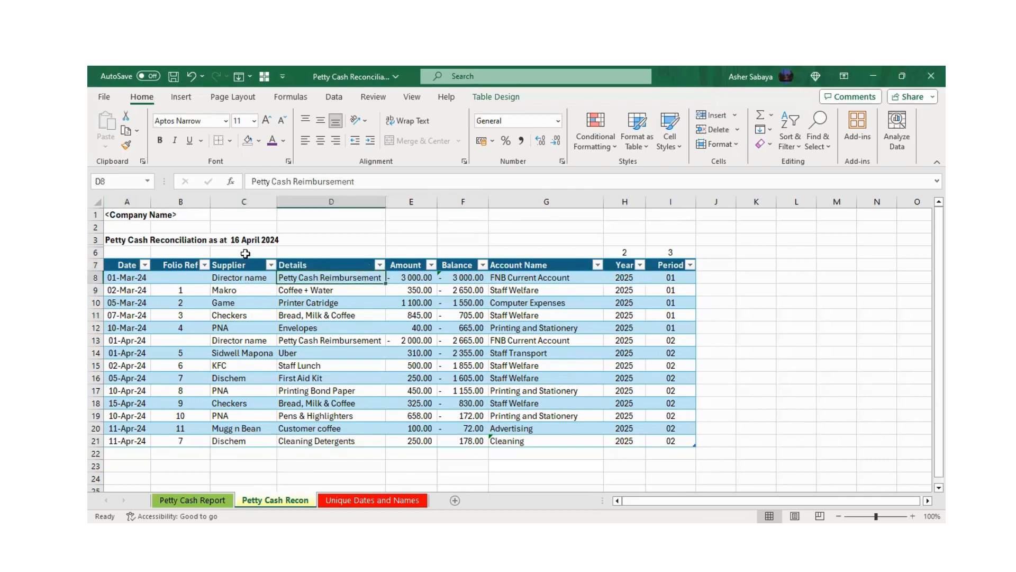
pyautogui.click(243, 201)
pyautogui.click(321, 292)
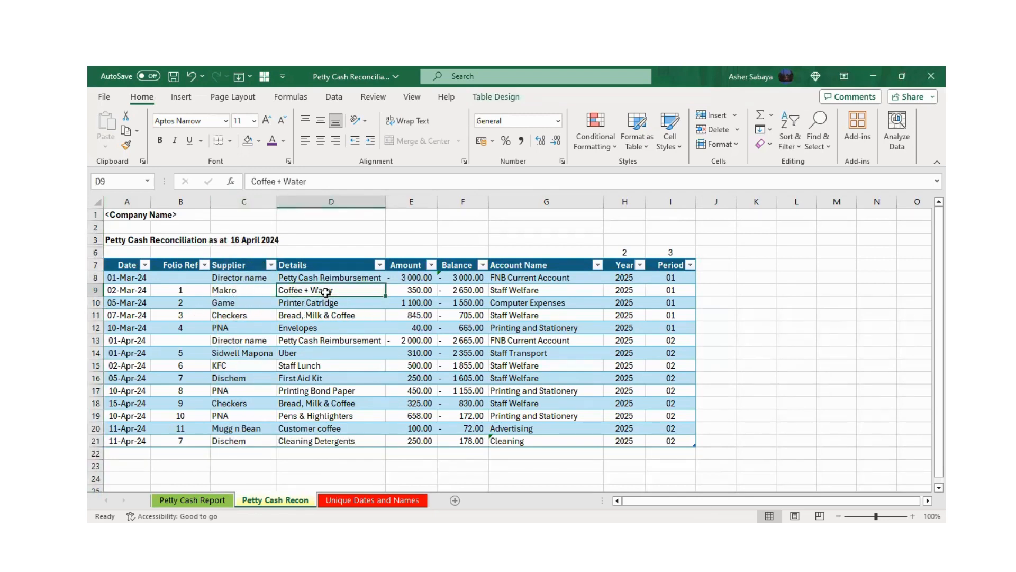
pyautogui.click(531, 201)
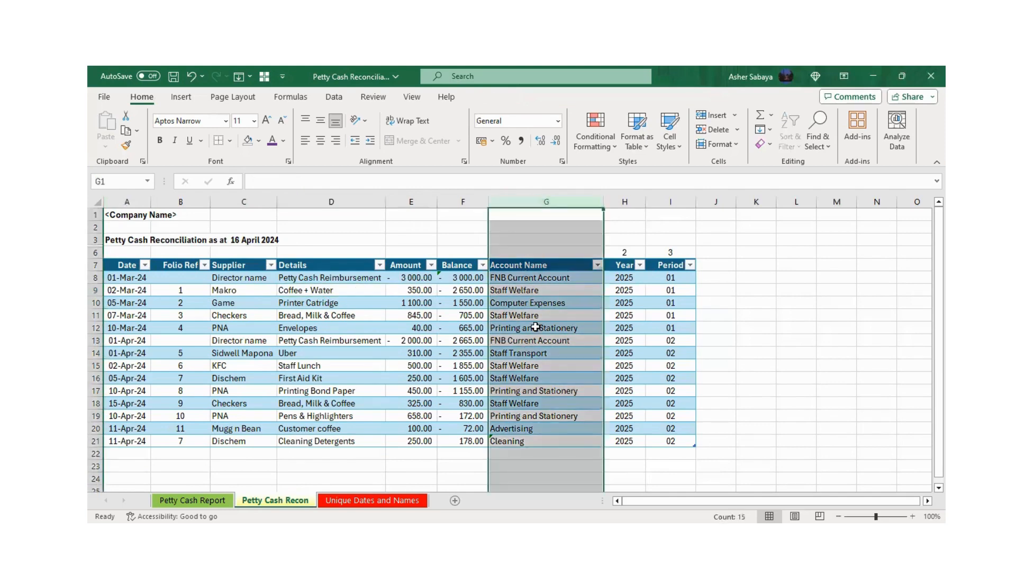
pyautogui.click(542, 288)
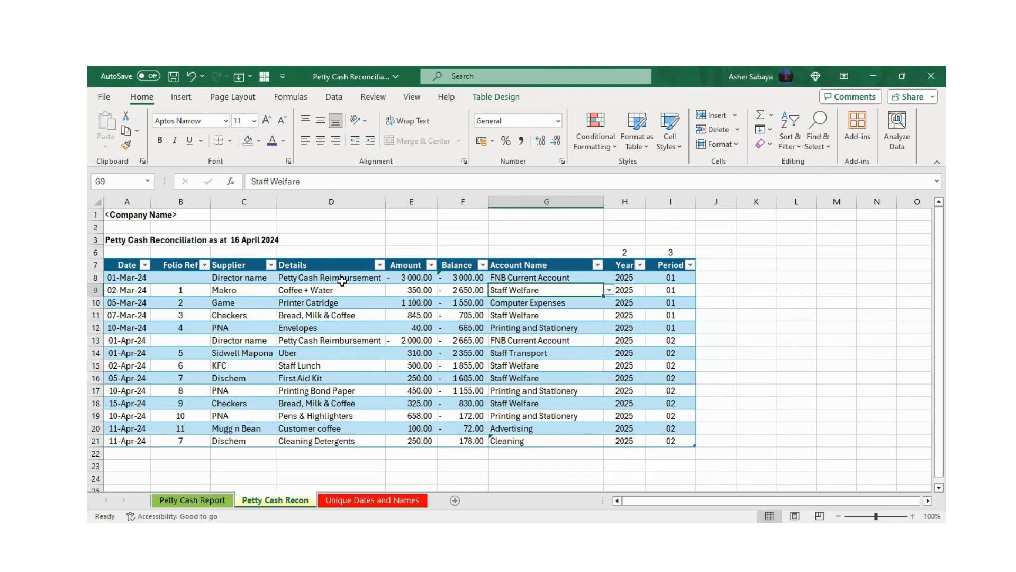
# Step: Examine the Amount column and the amount recorded for the Coffee + Water purchase
pyautogui.click(416, 264)
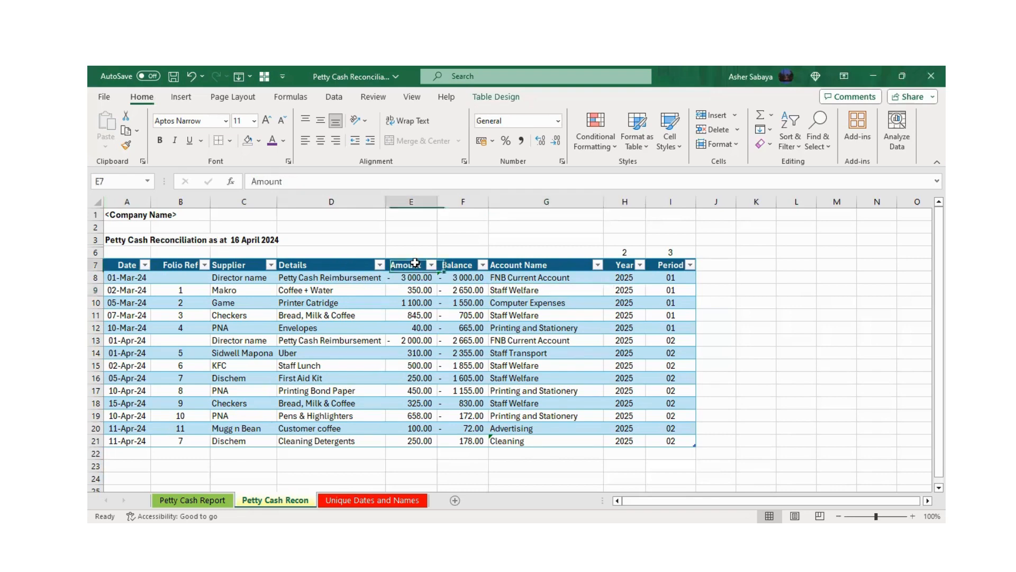
pyautogui.click(413, 289)
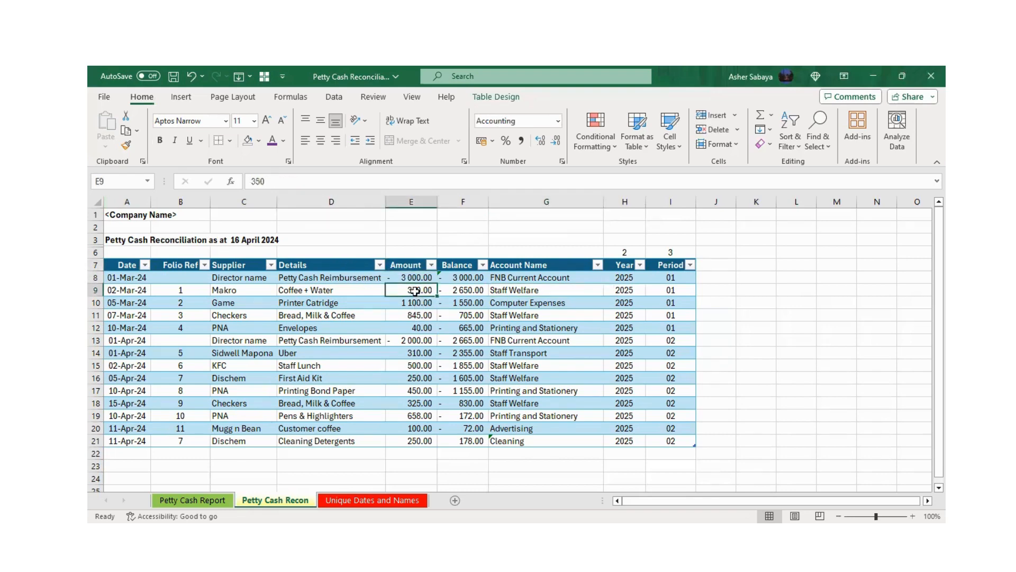
pyautogui.click(298, 286)
pyautogui.click(415, 292)
# Step: Inspect the Balance formulas in F8 and F12 and the first reimbursement's amount in E8
pyautogui.click(459, 276)
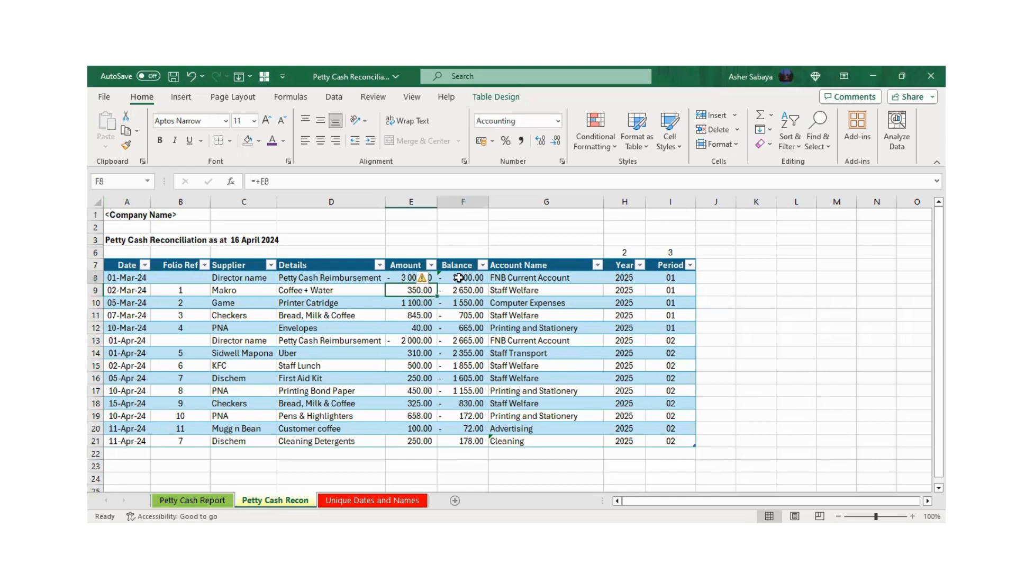
pyautogui.click(459, 328)
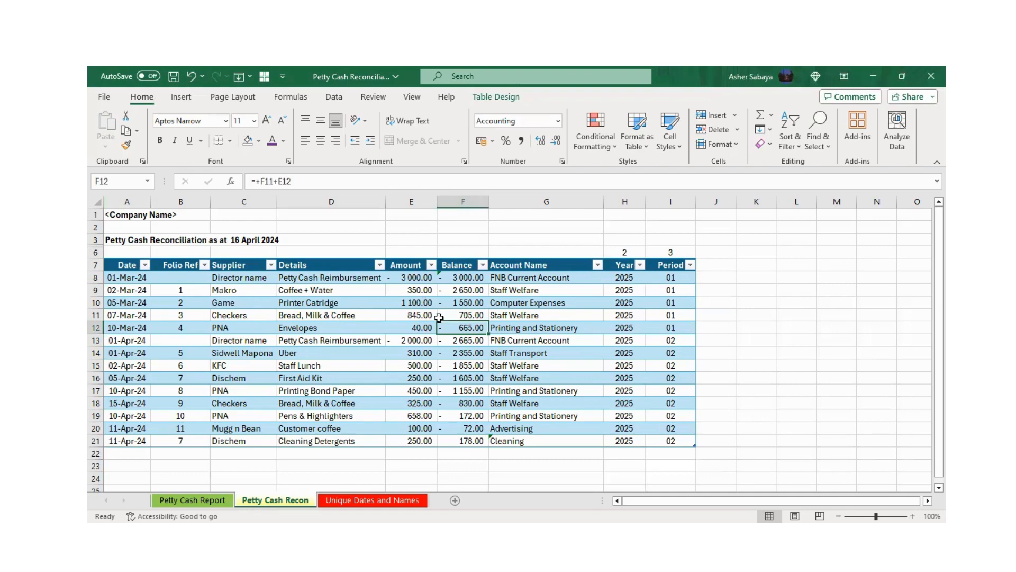
pyautogui.click(460, 277)
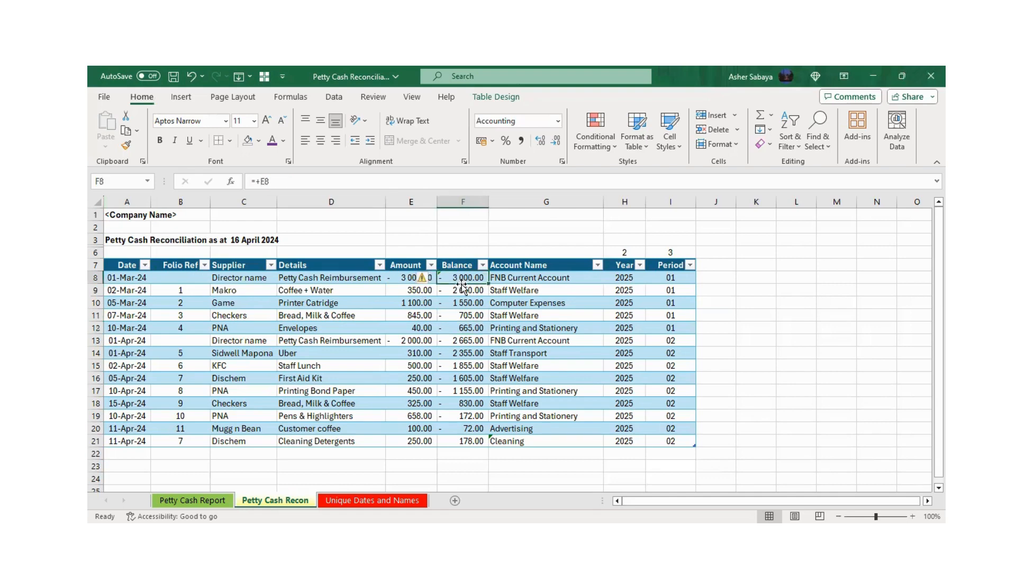
pyautogui.press('Left')
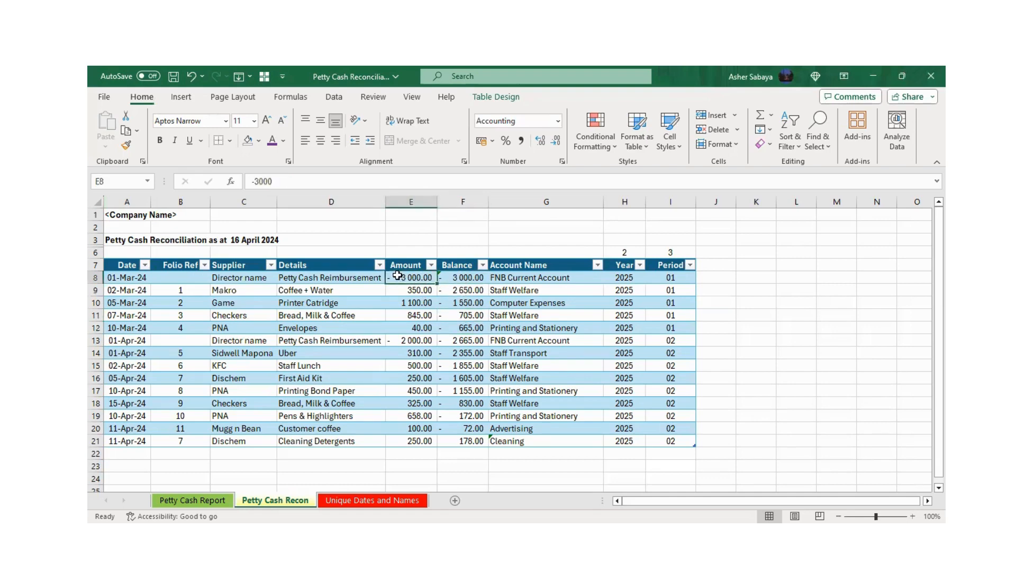
pyautogui.scroll(-1, 463, 327)
pyautogui.scroll(1, 454, 300)
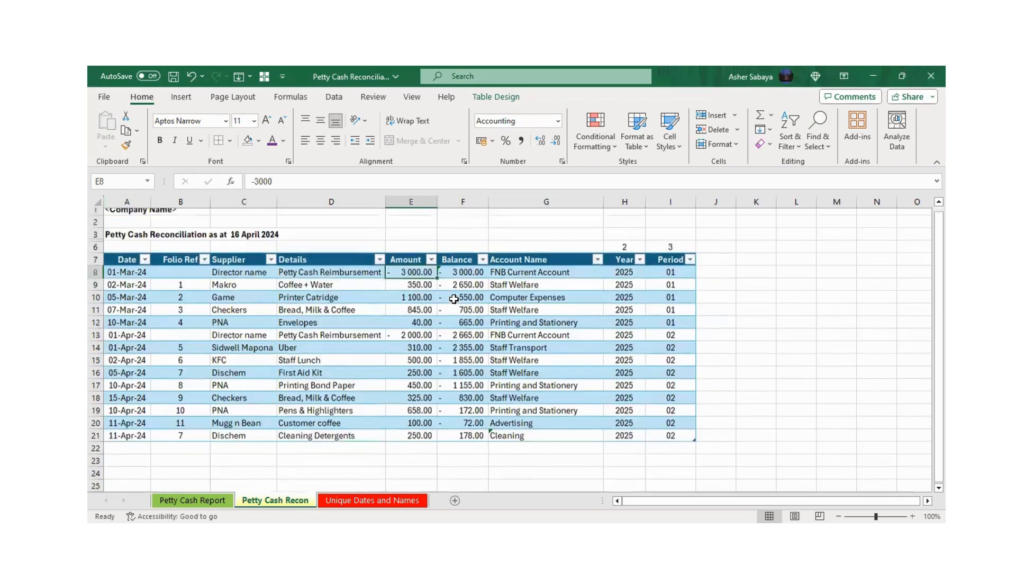
# Step: Inspect the Balance formulas at the second reimbursement and the last transaction, along with the amount in E21
pyautogui.click(461, 345)
pyautogui.scroll(-2, 460, 346)
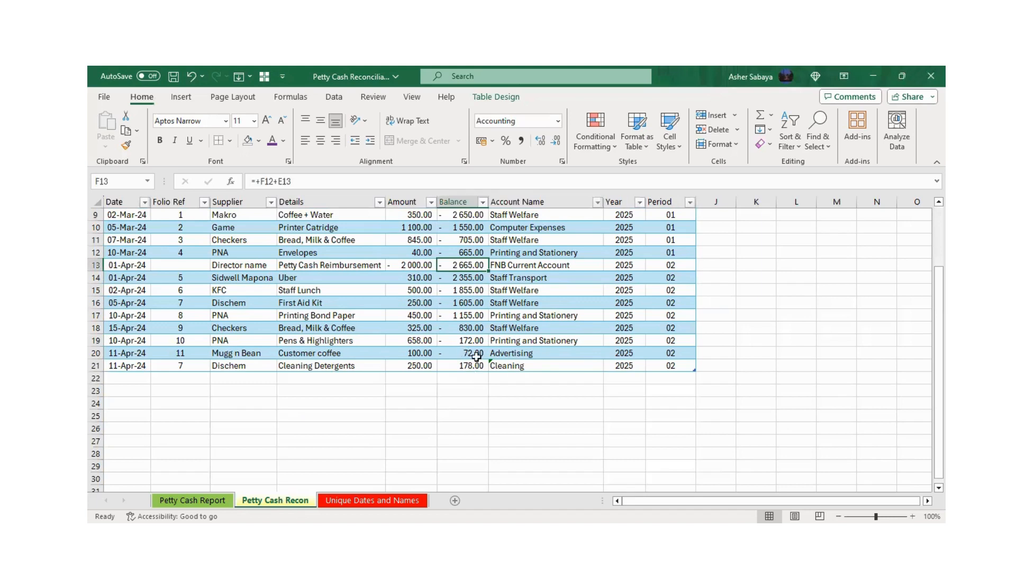
pyautogui.click(474, 364)
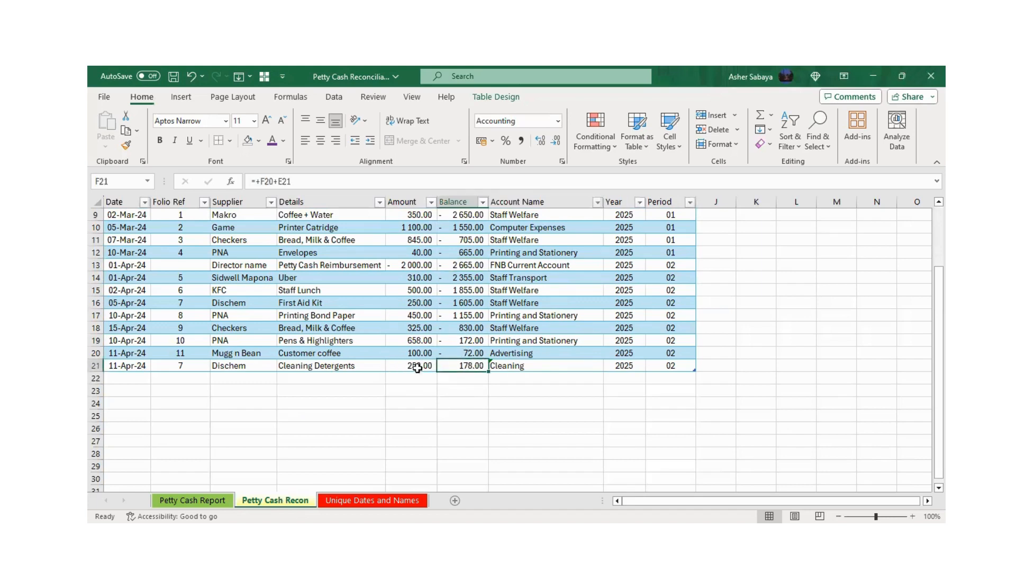
pyautogui.click(418, 366)
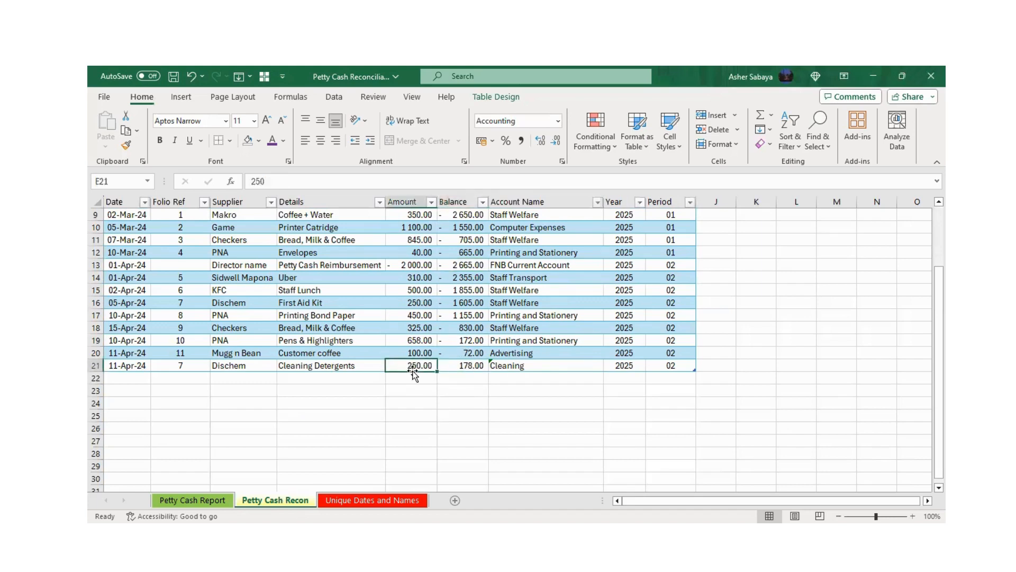
pyautogui.click(476, 366)
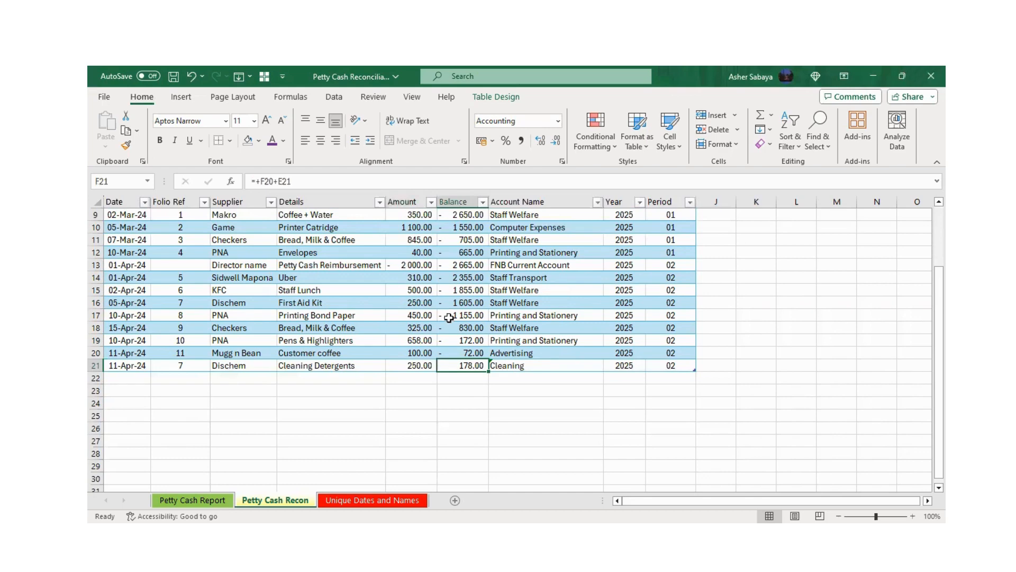
# Step: Review the running Balance formulas in F8, F9 and F16
pyautogui.scroll(3, 429, 276)
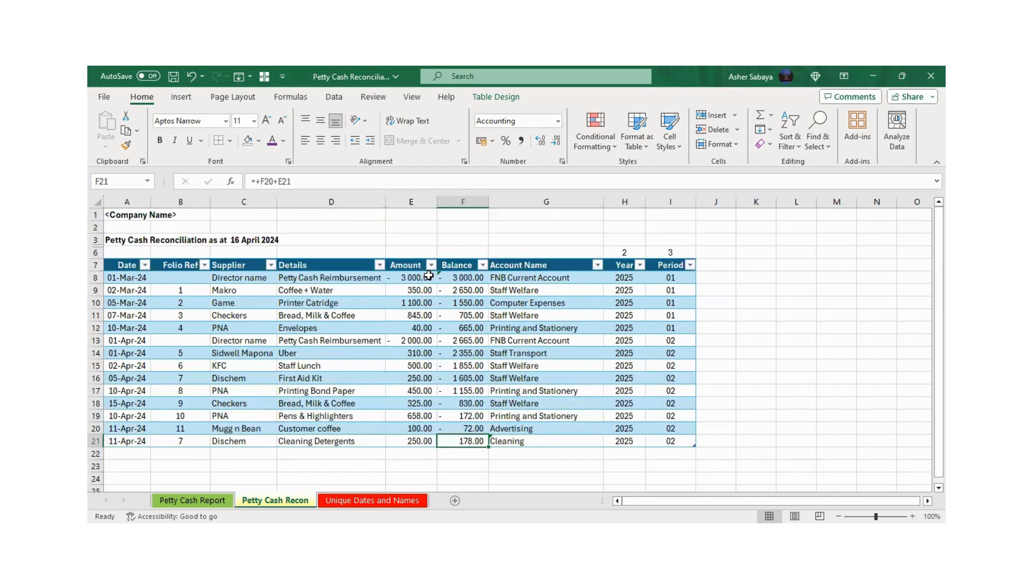
pyautogui.click(468, 282)
pyautogui.click(459, 293)
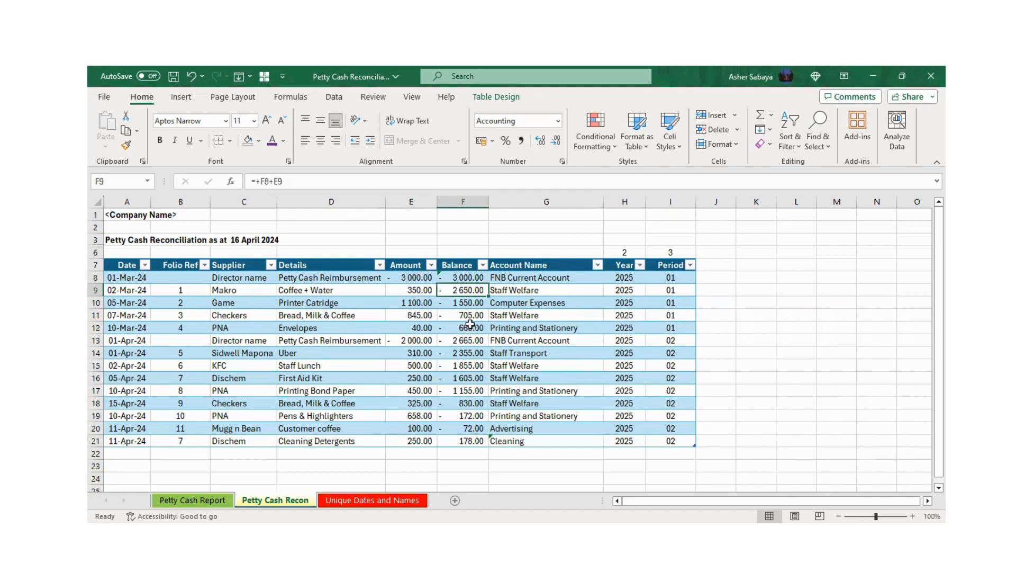
pyautogui.click(477, 378)
pyautogui.scroll(-2, 479, 355)
pyautogui.scroll(2, 477, 289)
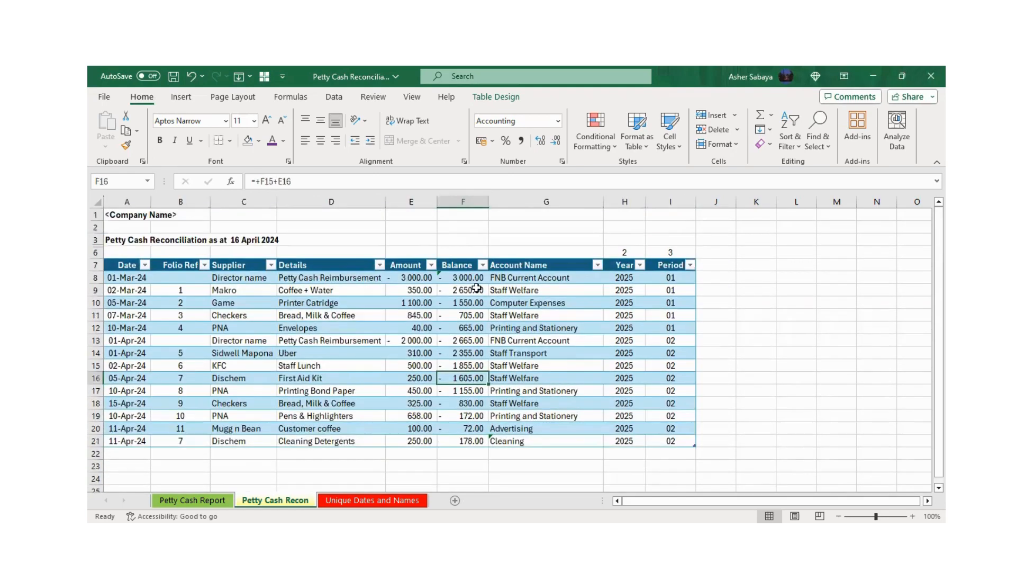
# Step: Compare the Account Name entries in G8 and G9 with the Coffee + Water details in D9
pyautogui.click(557, 274)
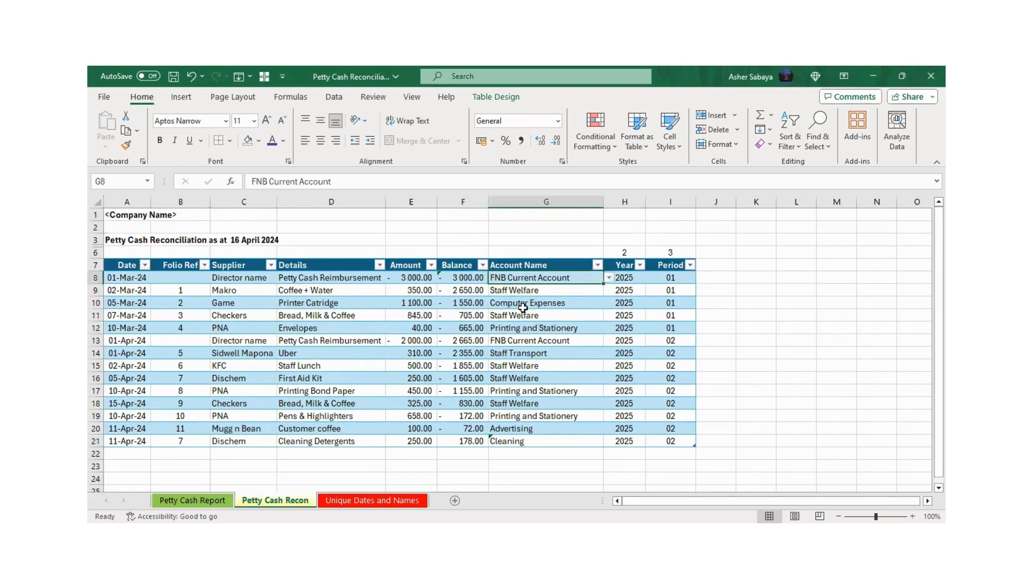
pyautogui.click(329, 294)
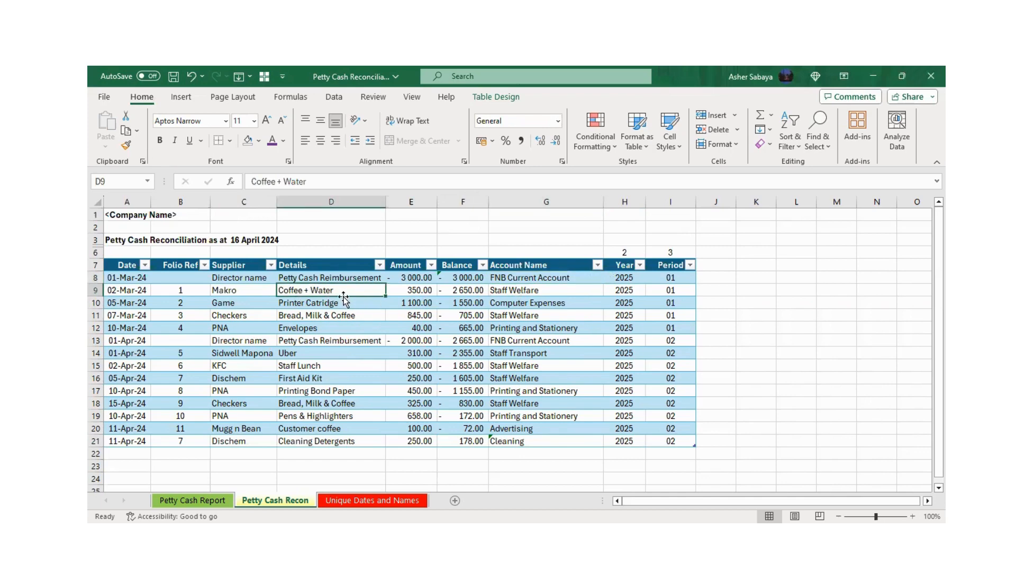
pyautogui.click(556, 295)
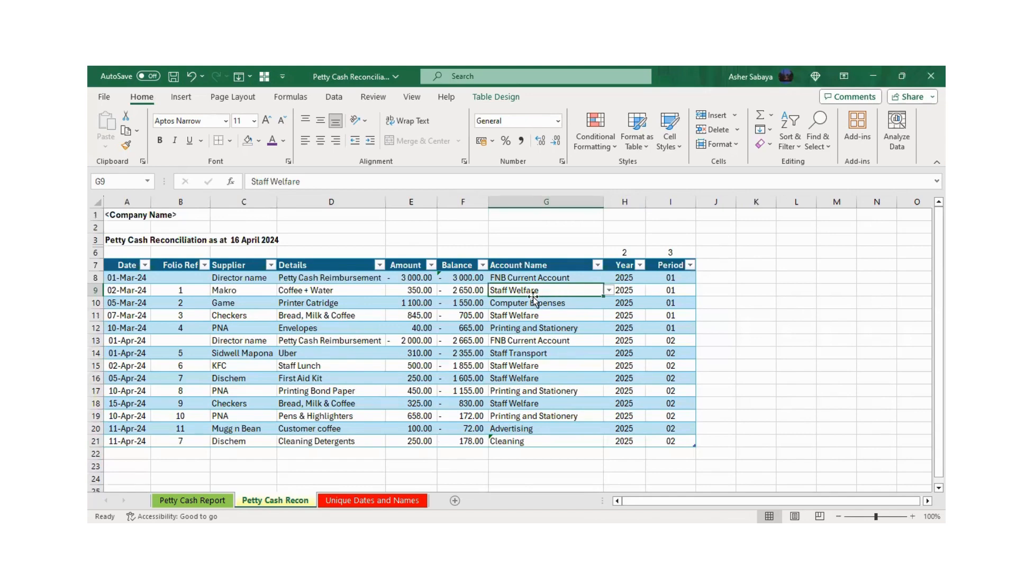
pyautogui.click(524, 276)
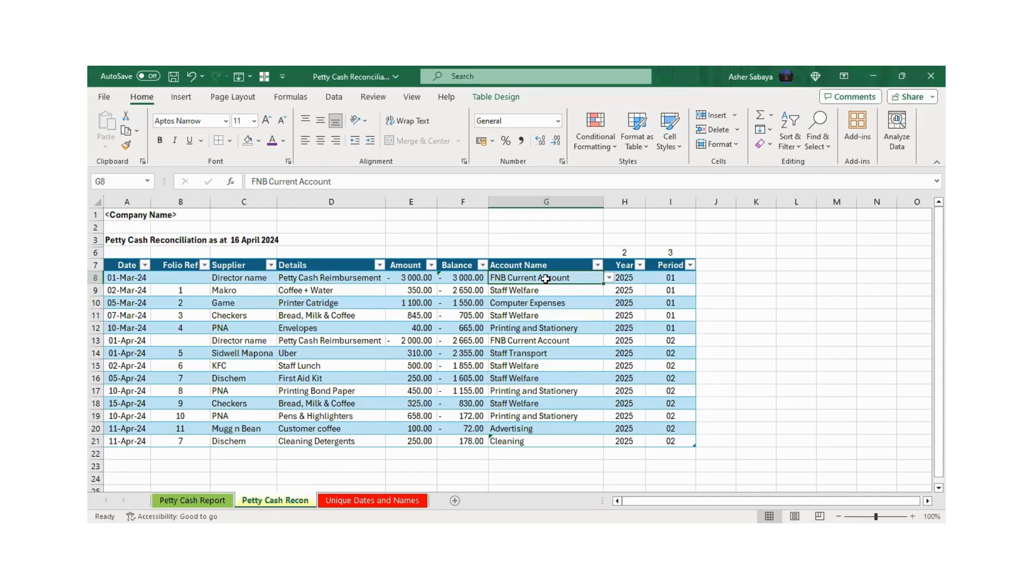
# Step: Compare the Details entries in D9 to D12 with their Account Name entries in column G
pyautogui.click(322, 289)
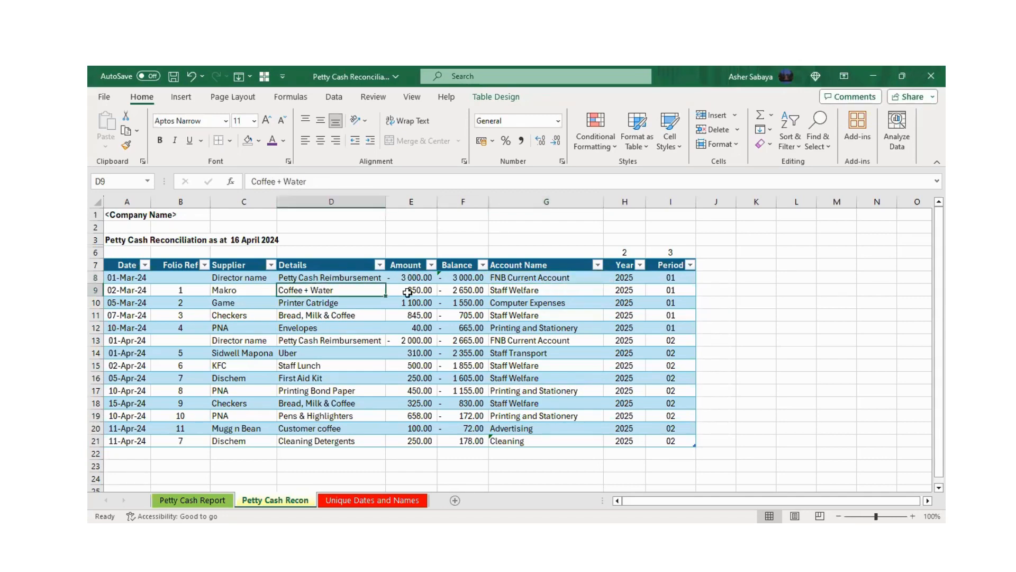
pyautogui.click(536, 293)
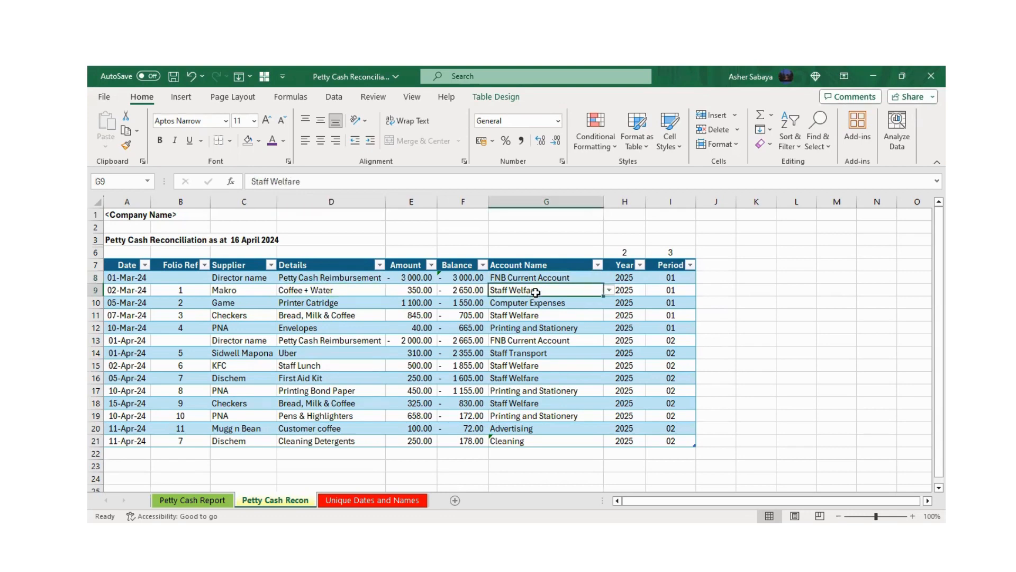
pyautogui.click(348, 313)
pyautogui.click(571, 306)
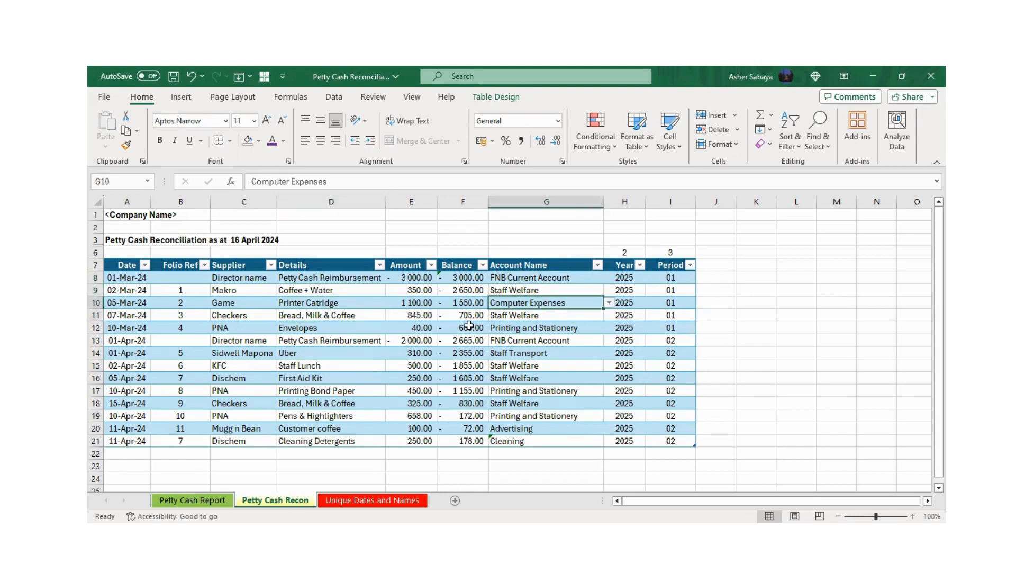
pyautogui.click(343, 316)
pyautogui.click(545, 315)
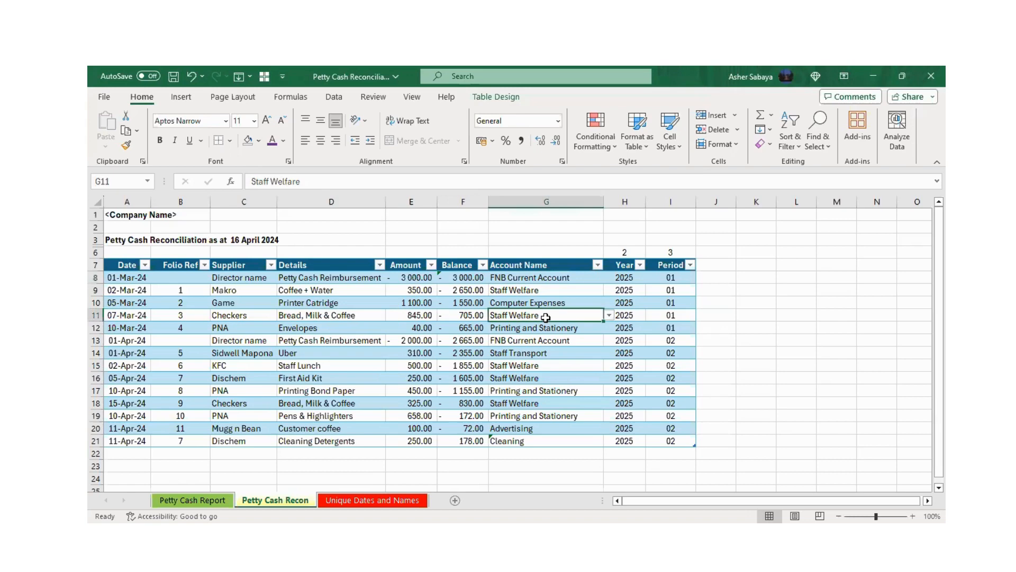
pyautogui.click(365, 329)
pyautogui.click(563, 327)
# Step: Check the second reimbursement and the staff lunch, first aid kit and printing bond paper rows against their Account Name entries
pyautogui.click(397, 340)
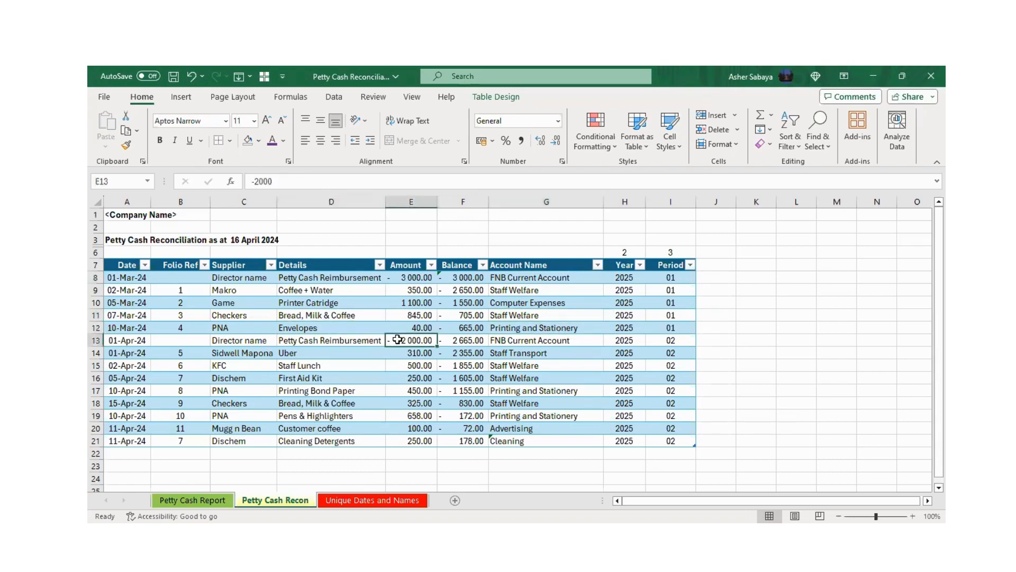
pyautogui.click(363, 340)
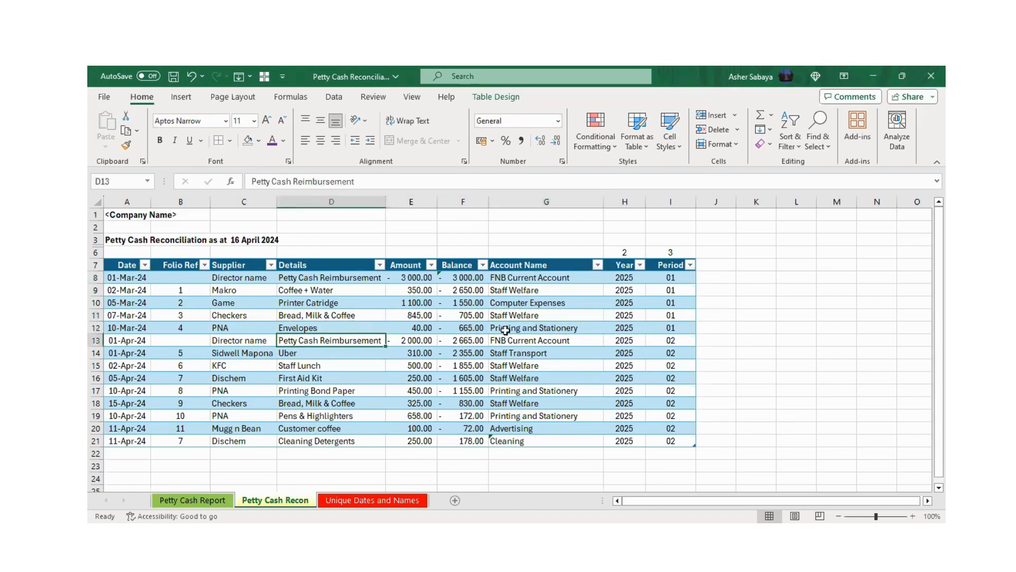
pyautogui.click(540, 339)
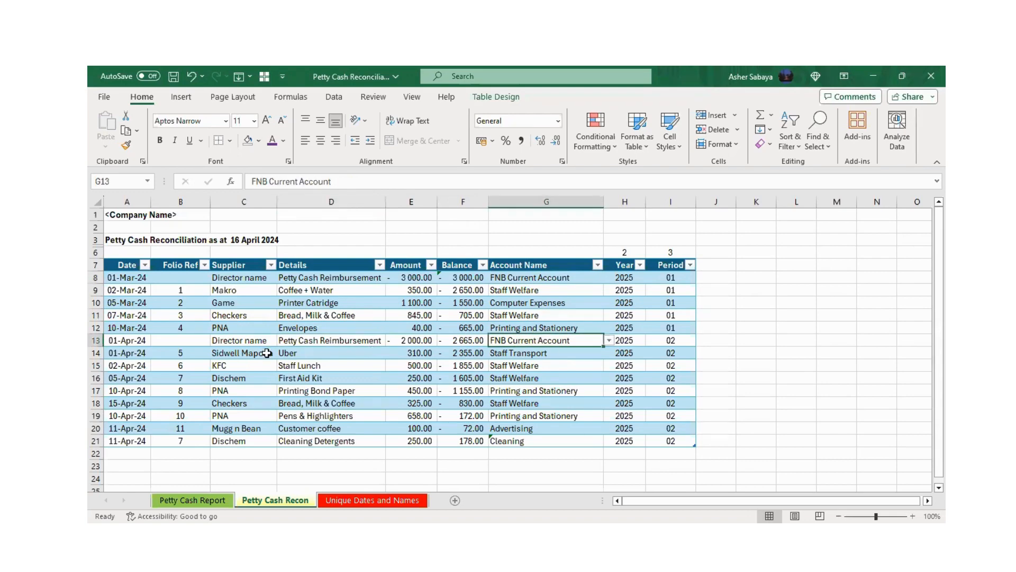
pyautogui.click(302, 366)
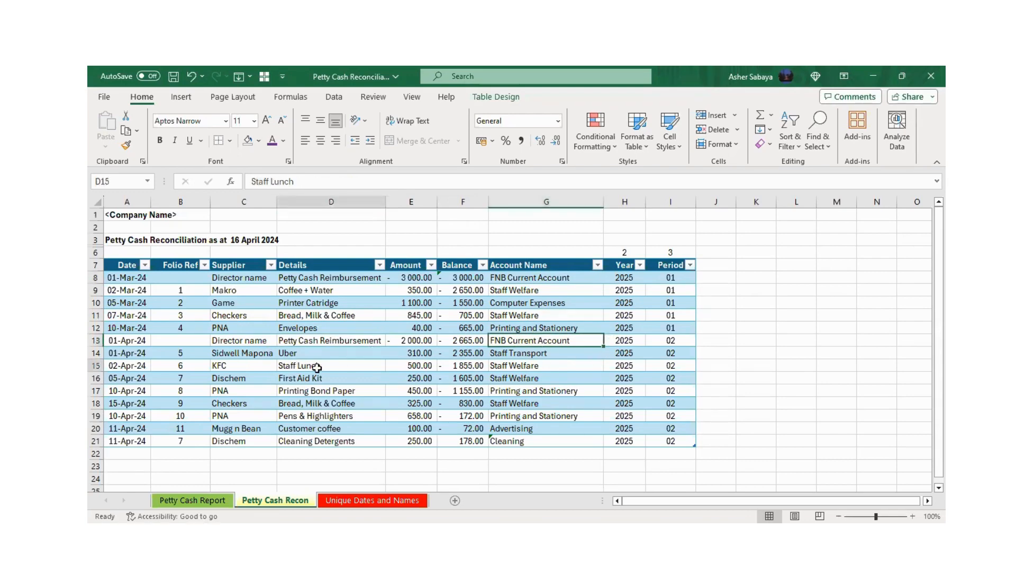
pyautogui.click(533, 362)
pyautogui.click(326, 377)
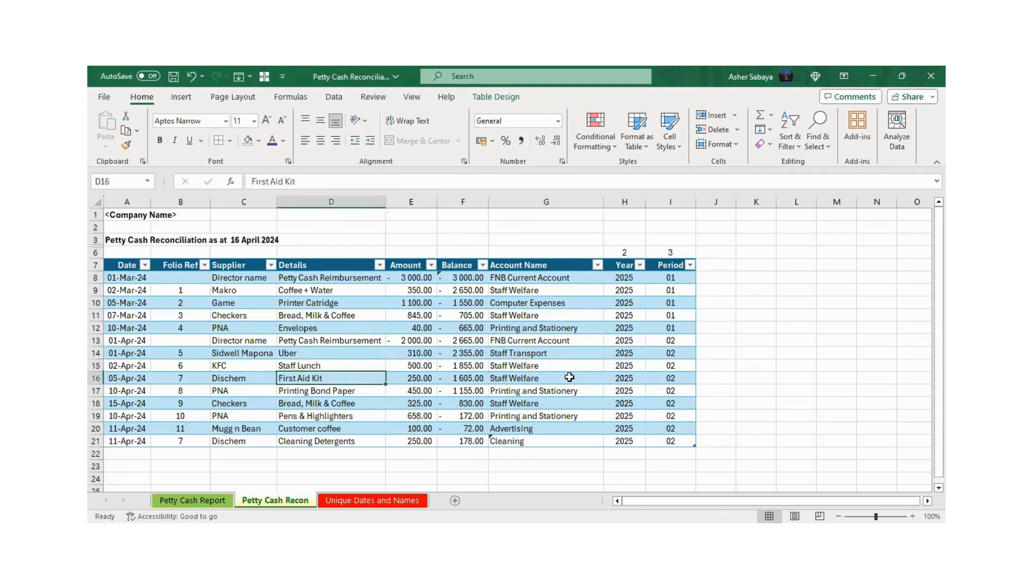
pyautogui.click(549, 377)
pyautogui.click(348, 390)
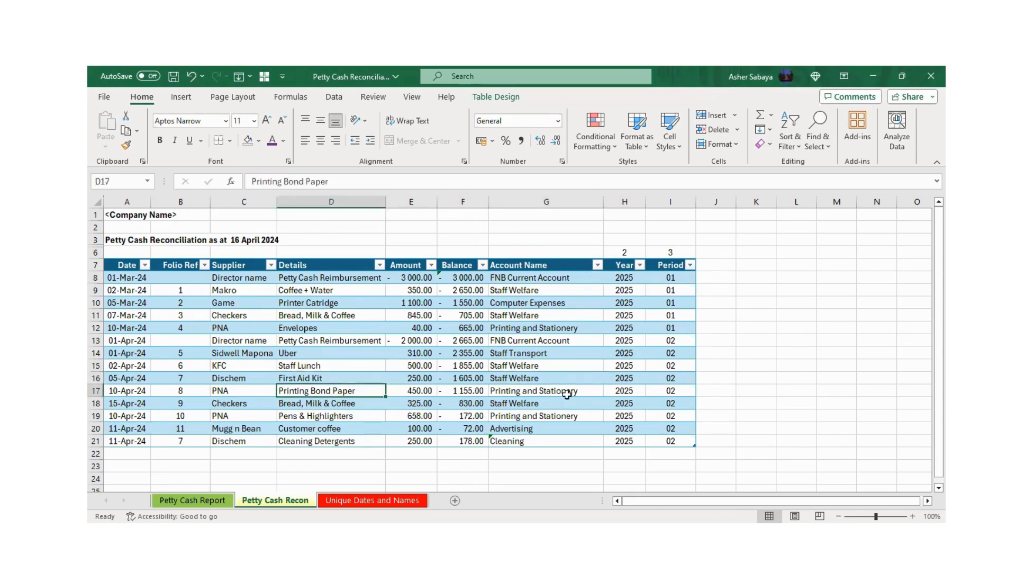
pyautogui.click(564, 393)
# Step: Compare the Details entries in D18 to D21 with their Account Name entries, down to the cleaning detergents row
pyautogui.scroll(-2, 564, 398)
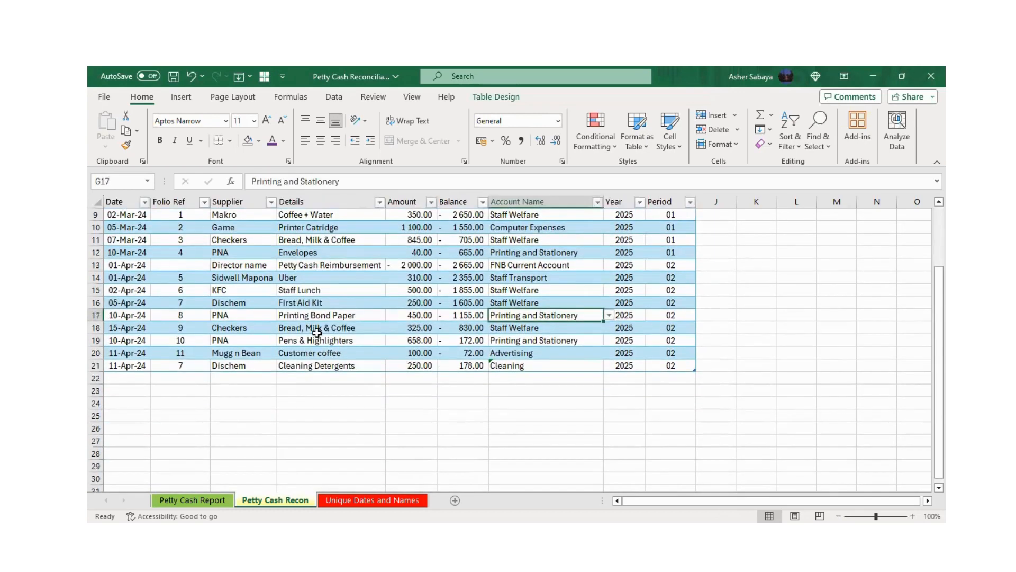
pyautogui.click(318, 329)
pyautogui.click(552, 334)
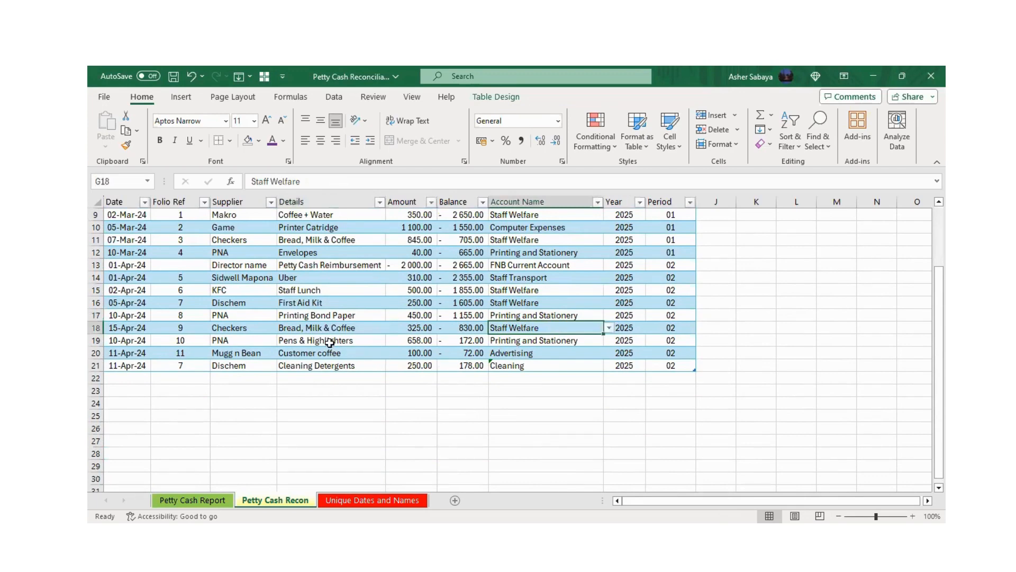
pyautogui.click(329, 342)
pyautogui.click(542, 344)
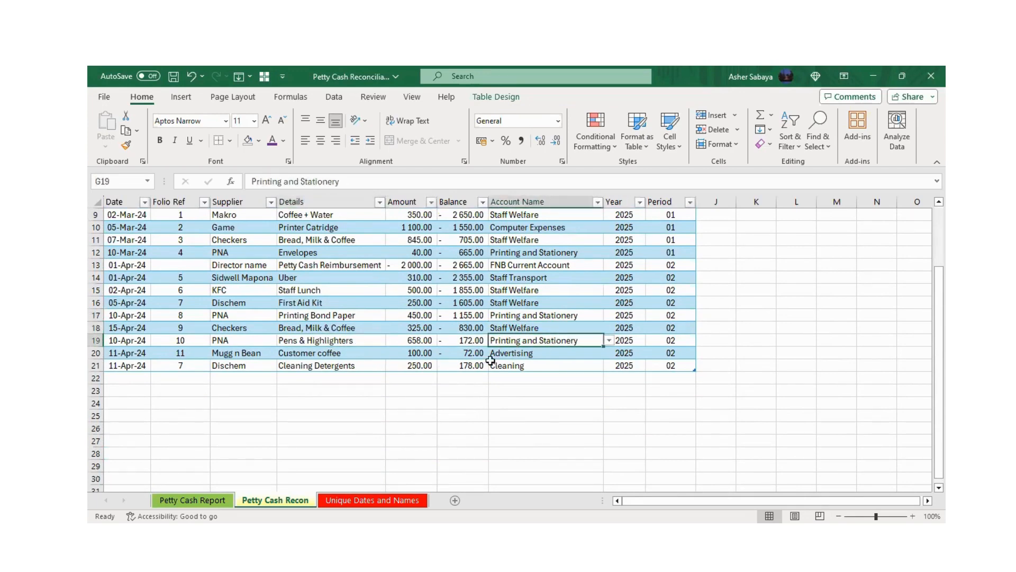
pyautogui.click(317, 352)
pyautogui.click(538, 354)
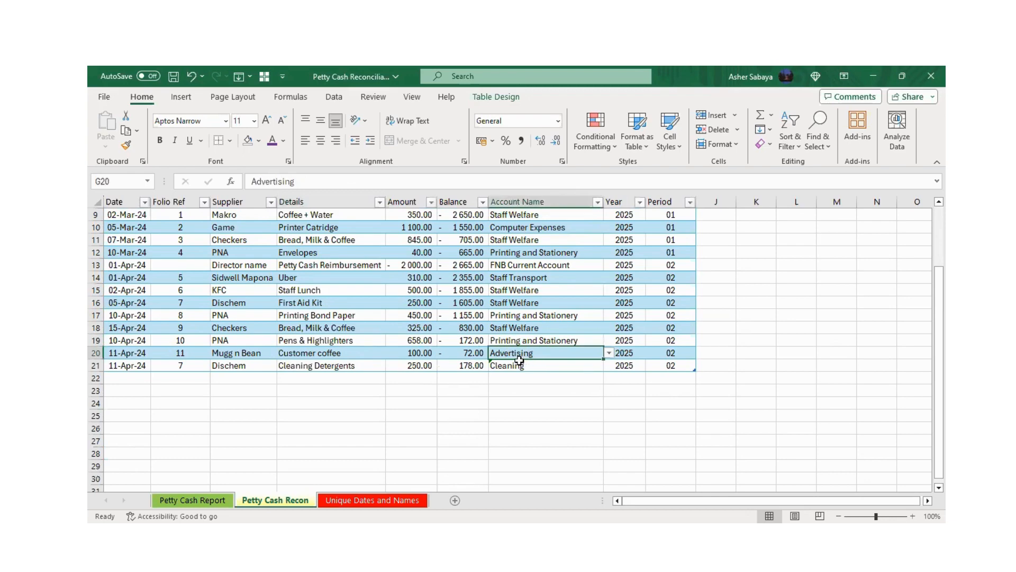
pyautogui.click(319, 362)
pyautogui.click(516, 367)
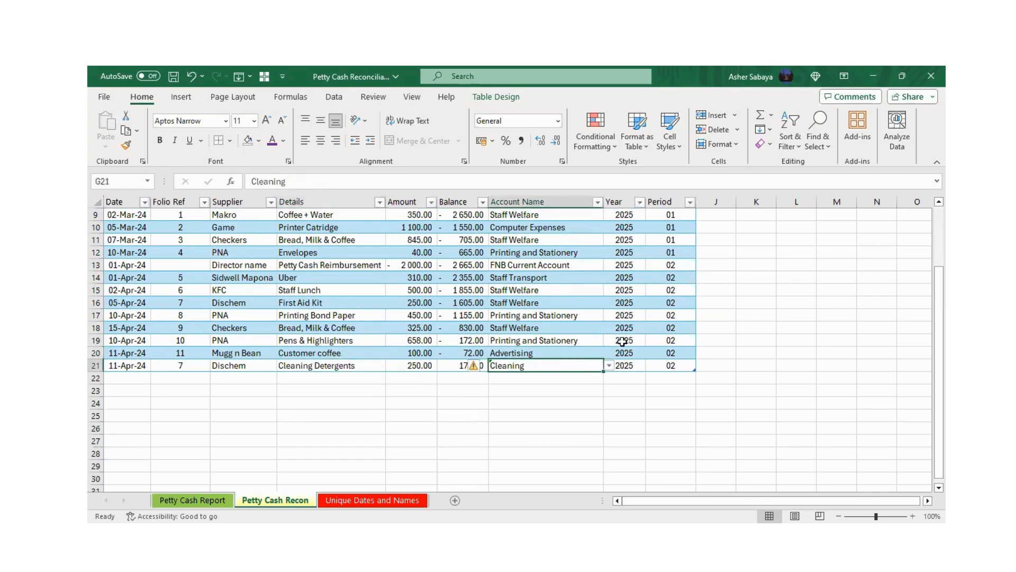
pyautogui.scroll(3, 638, 328)
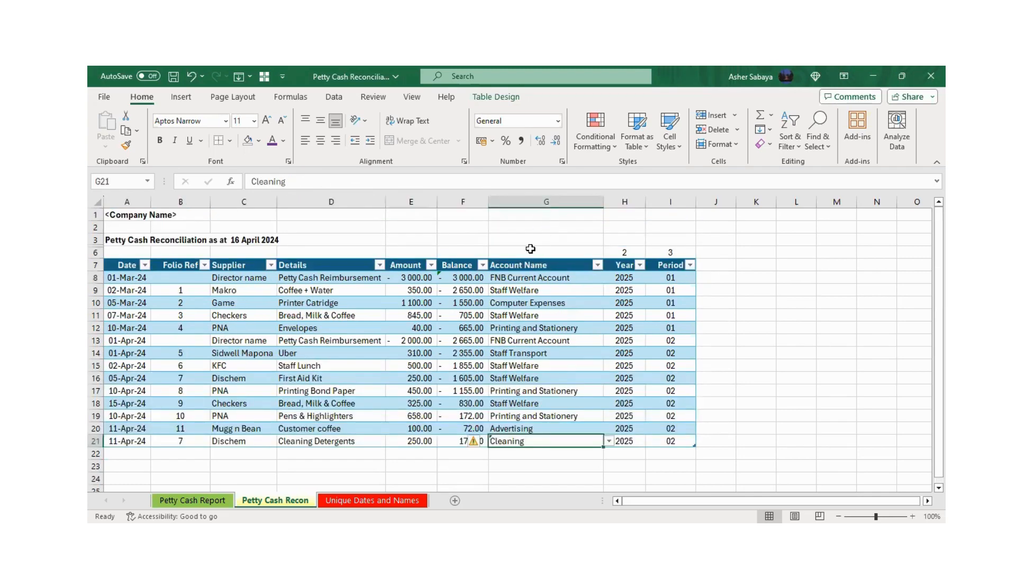
# Step: Examine the Year column's VLOOKUP formula in H8 and the date table it references on the Unique Dates and Names sheet
pyautogui.click(625, 265)
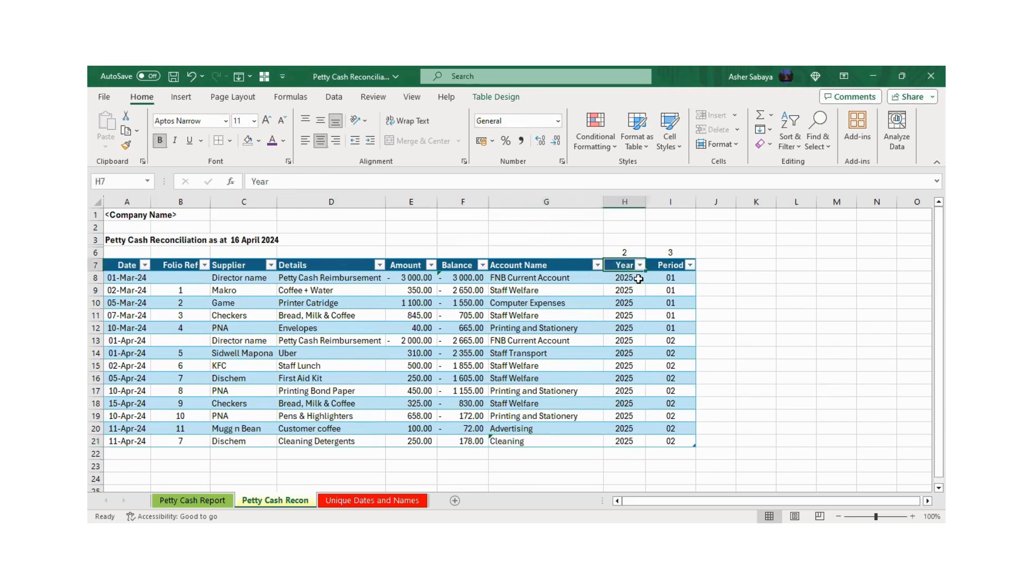
pyautogui.click(627, 281)
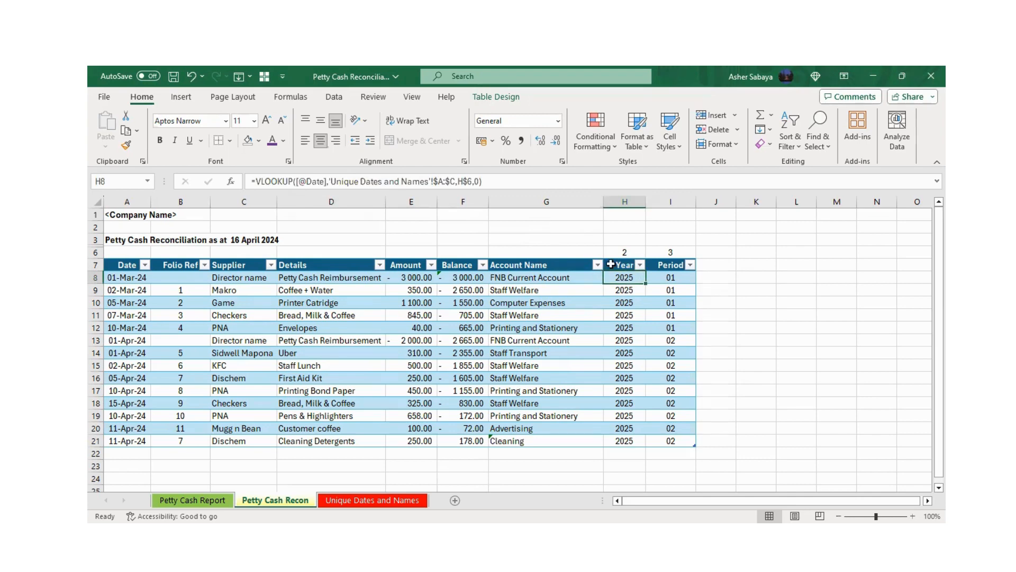
pyautogui.press('F2')
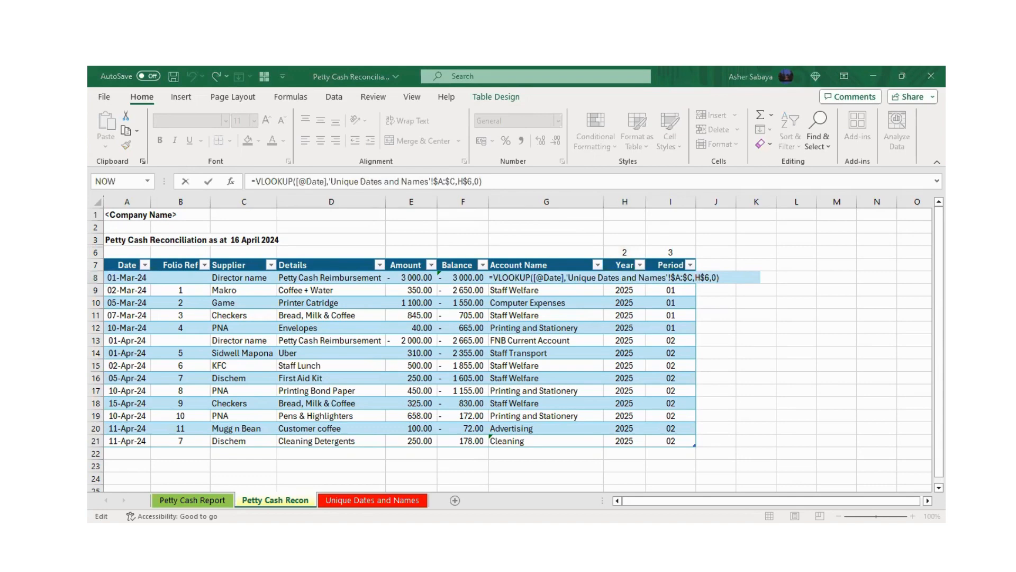
pyautogui.press('Escape')
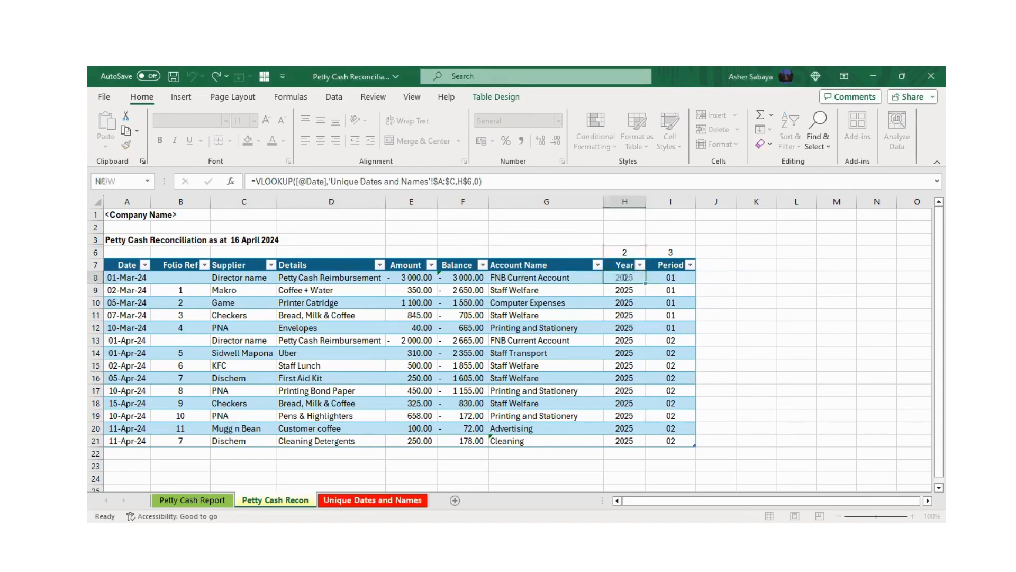
pyautogui.click(372, 501)
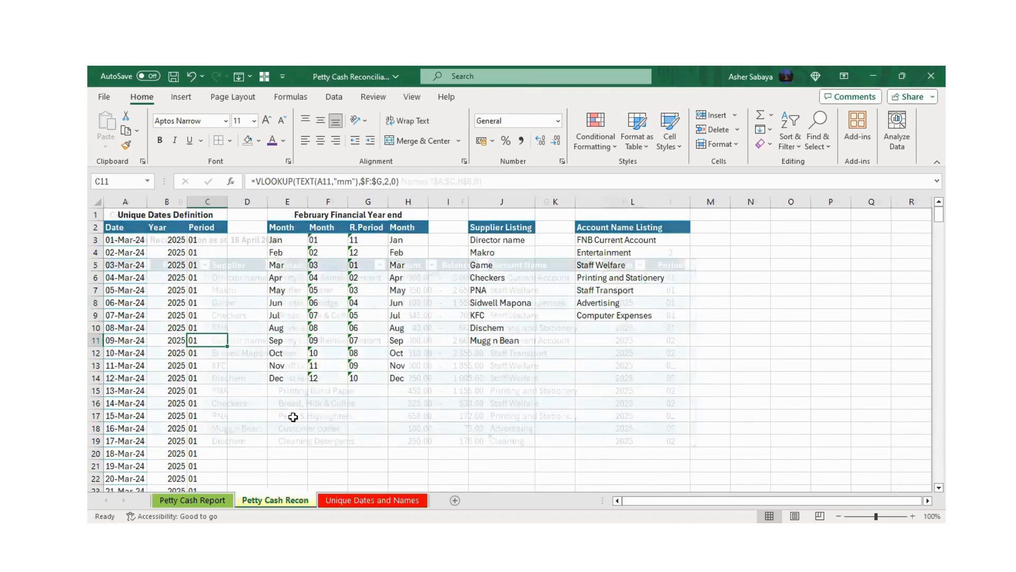
pyautogui.hotkey('ctrl', 'pageup')
# Step: Examine how the Year and Period formulas in H8 and I8 take their column index numbers from H6 and I6
pyautogui.click(669, 279)
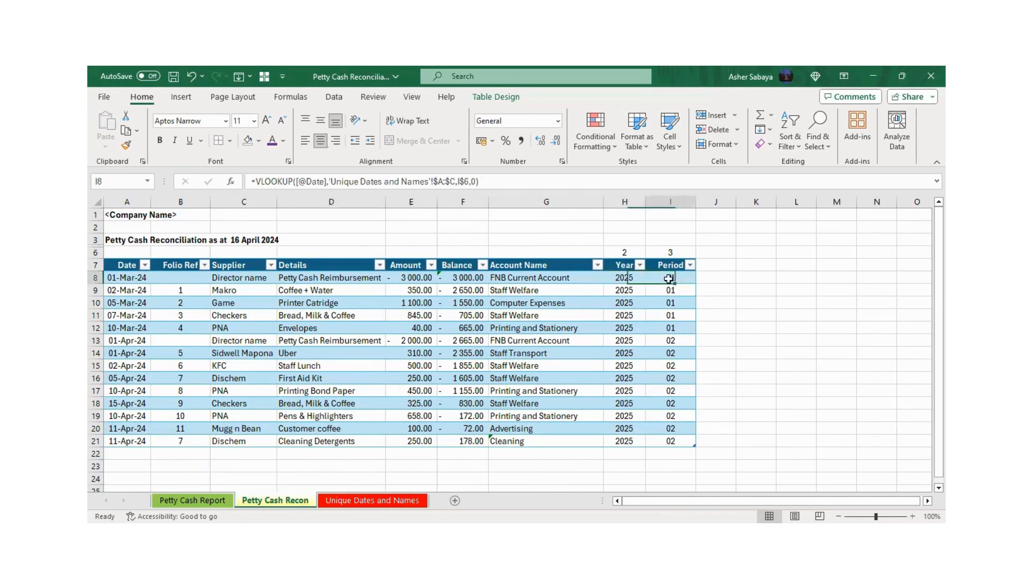
pyautogui.click(626, 252)
pyautogui.click(672, 254)
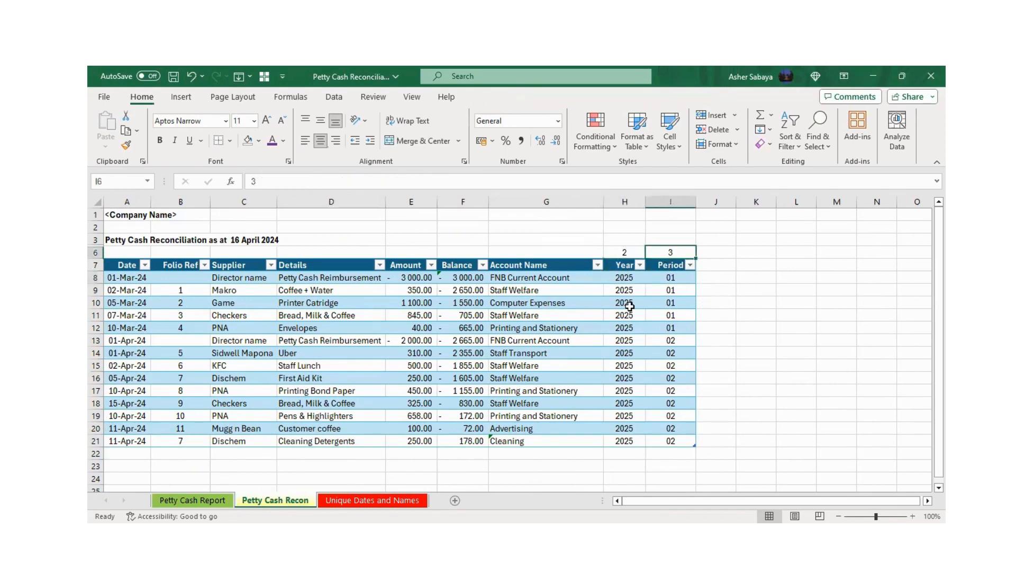
pyautogui.click(626, 279)
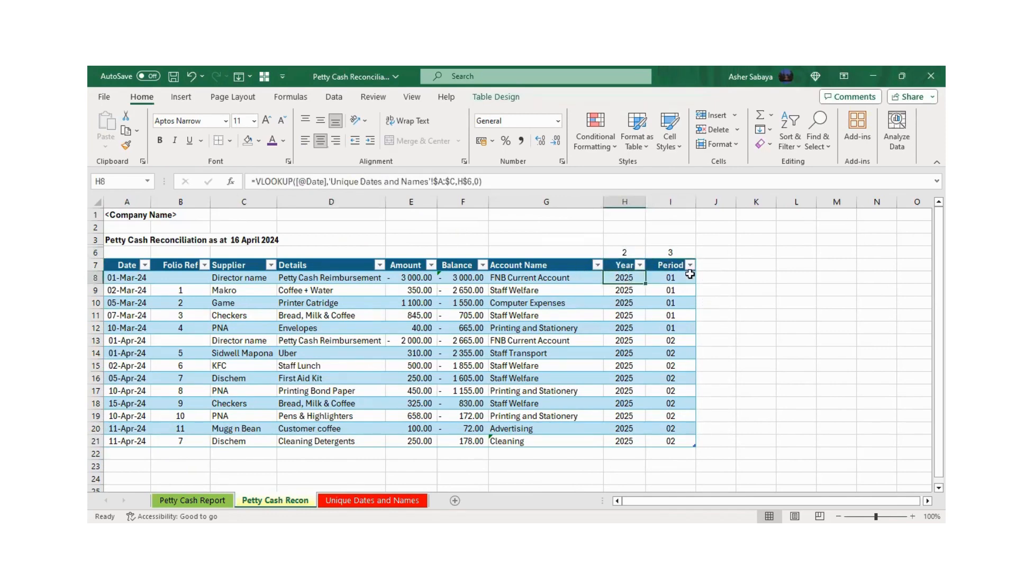
pyautogui.press('F2')
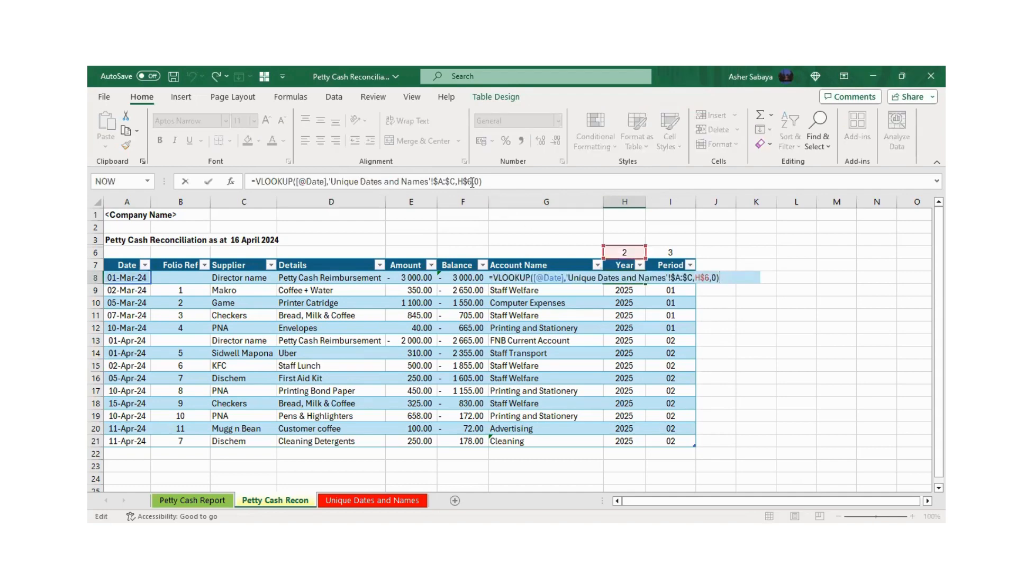
pyautogui.click(471, 182)
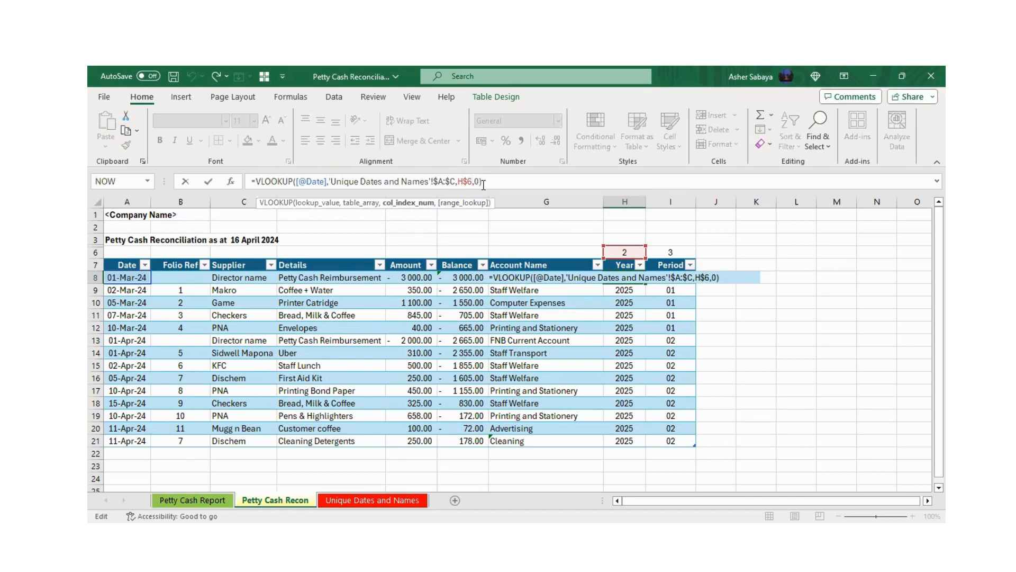
pyautogui.hotkey('ctrl', 'Return')
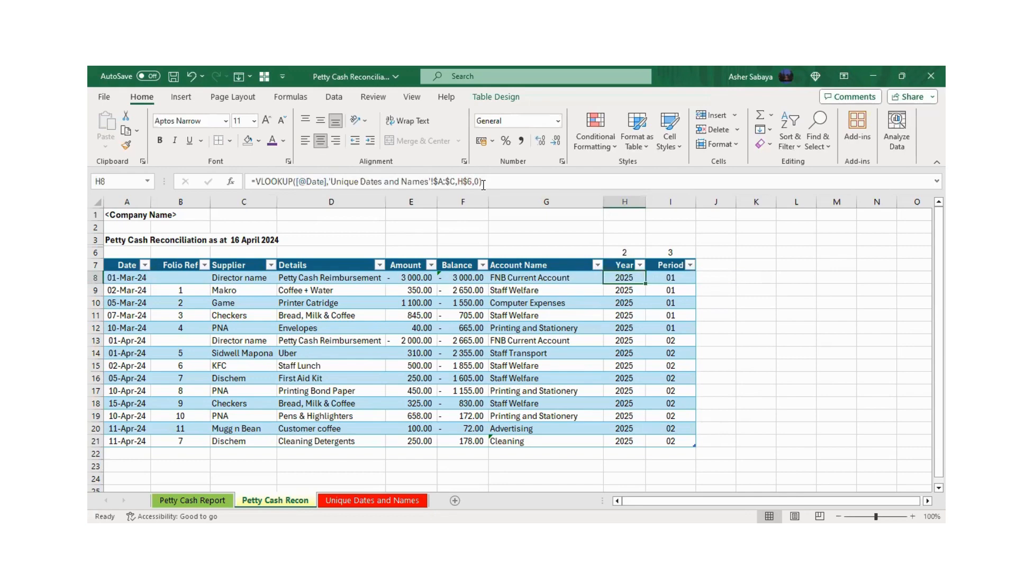
# Step: Copy the Year VLOOKUP formula from H8 into the Period cell I8
pyautogui.hotkey('ctrl', 'c')
pyautogui.press('Right')
pyautogui.hotkey('ctrl', 'v')
pyautogui.press('Left')
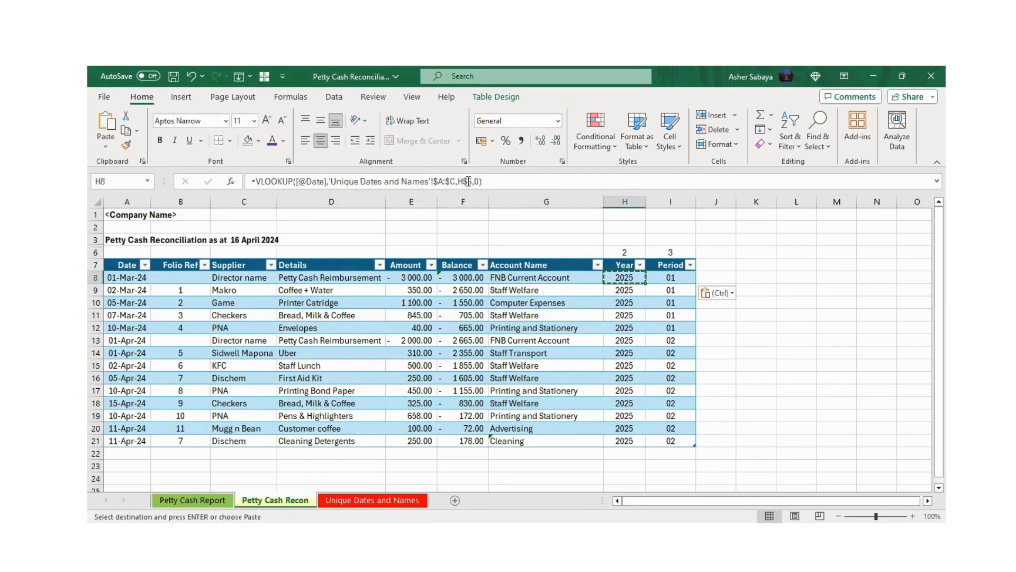
# Step: Review the H$6 column index reference in H8 and the matching Year and Period formulas in H12, I8 and I15
pyautogui.click(472, 183)
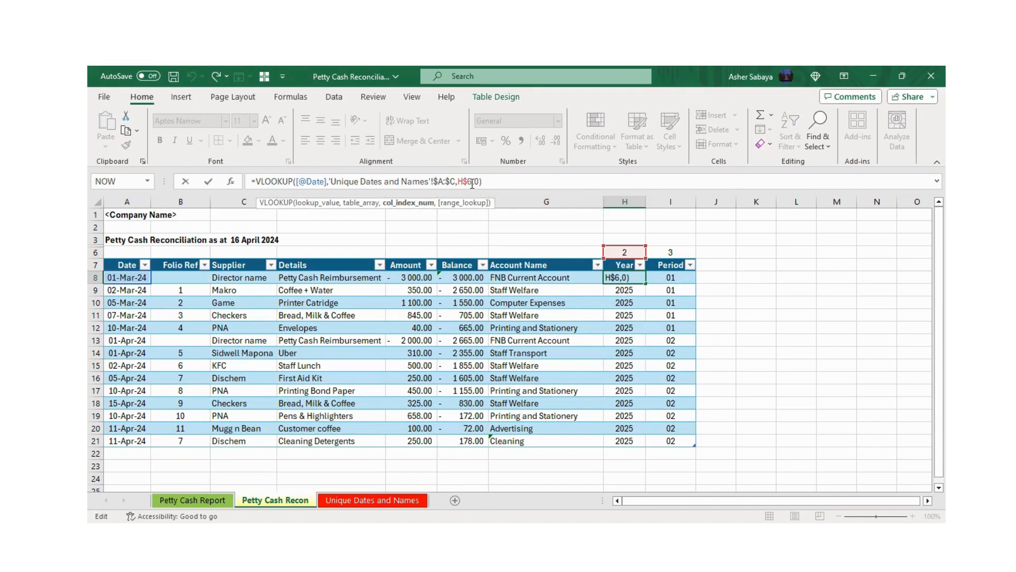
pyautogui.hotkey('ctrl', 'Return')
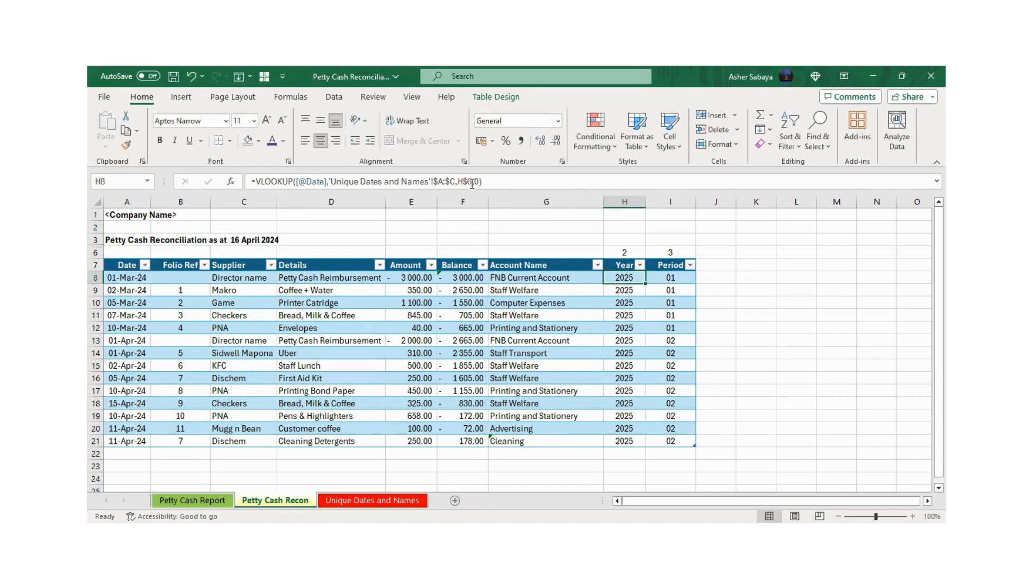
pyautogui.click(637, 330)
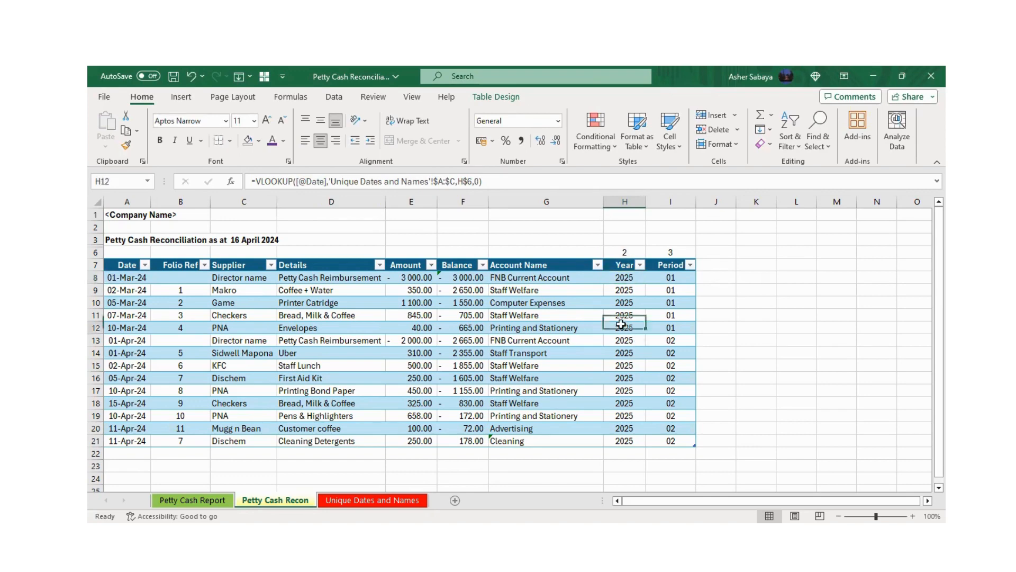
pyautogui.click(673, 278)
pyautogui.click(677, 368)
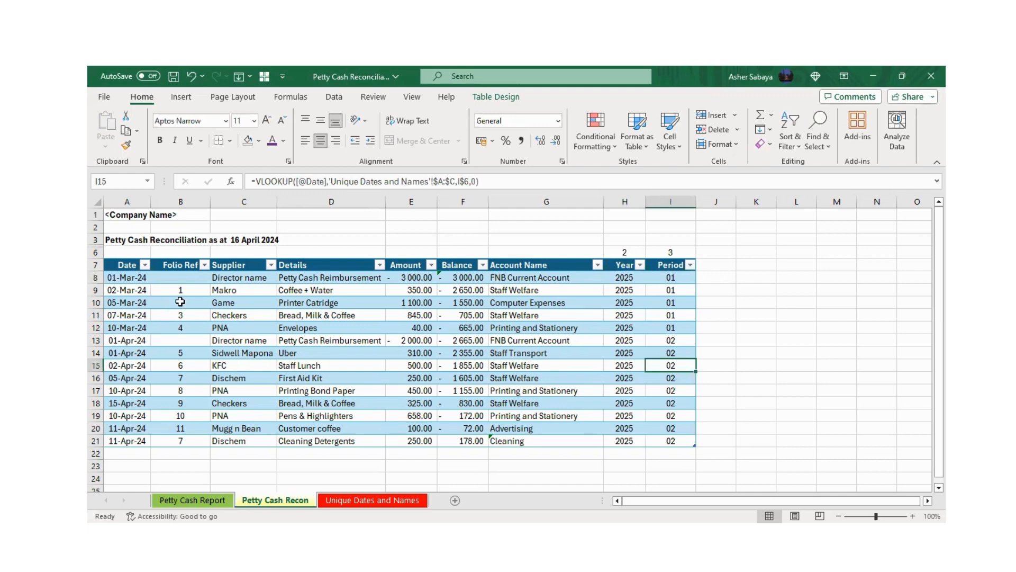
# Step: Fill the entire Supplier column C with a grey background colour
pyautogui.click(262, 280)
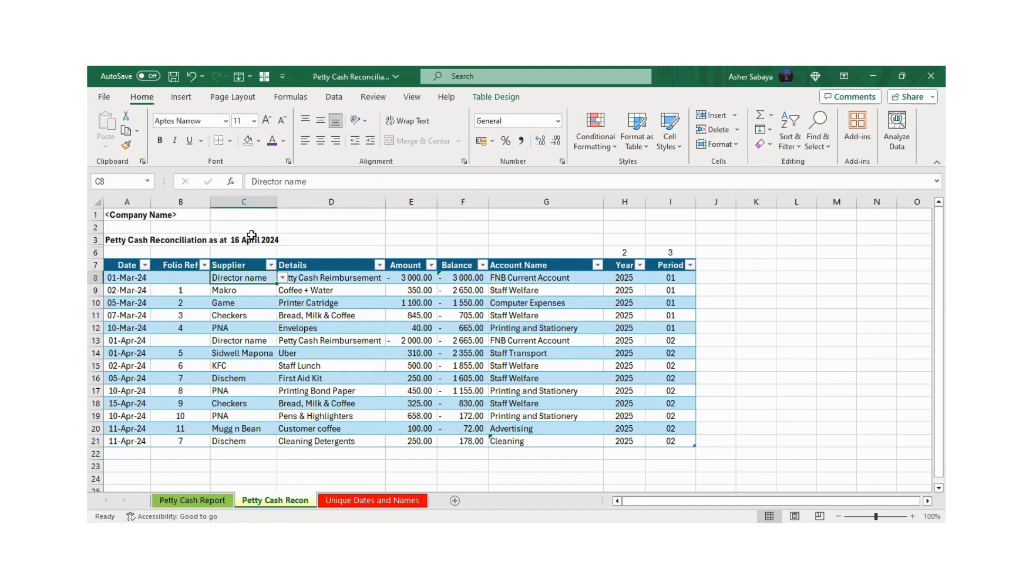
pyautogui.click(255, 202)
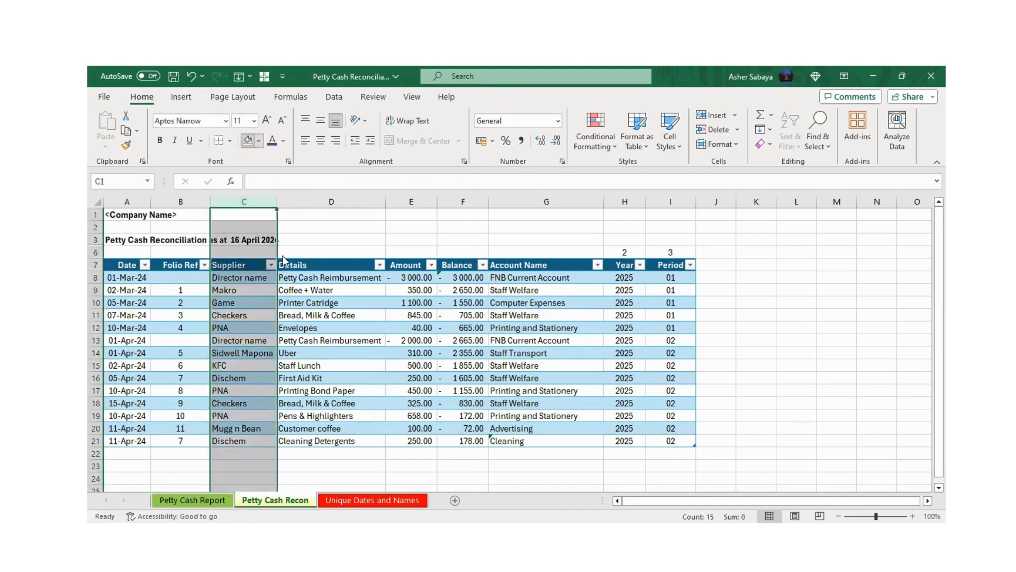
pyautogui.click(259, 141)
pyautogui.click(255, 208)
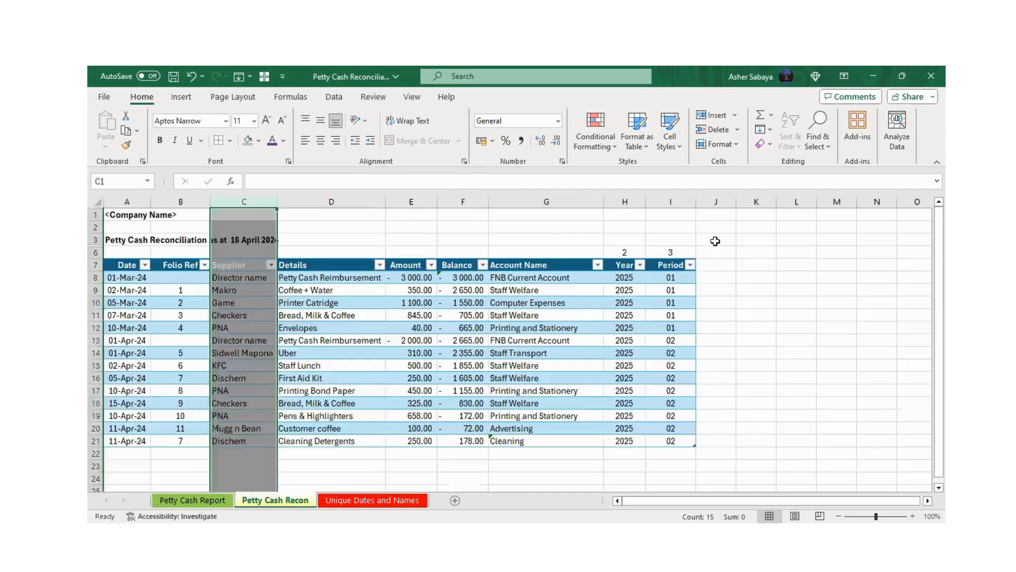
# Step: Fill the entire Account Name column G with a grey background colour
pyautogui.click(670, 239)
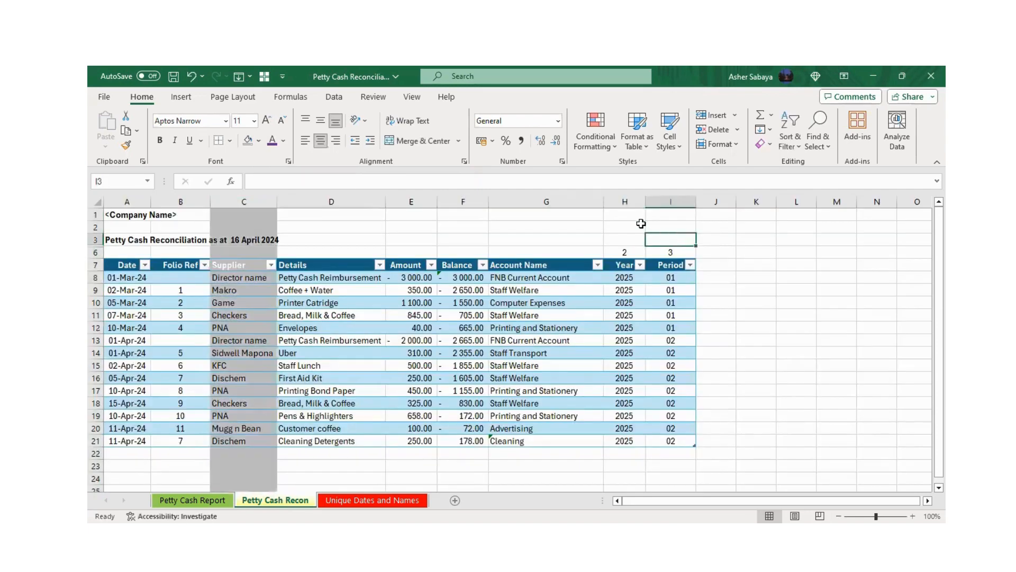
pyautogui.click(524, 196)
pyautogui.click(247, 140)
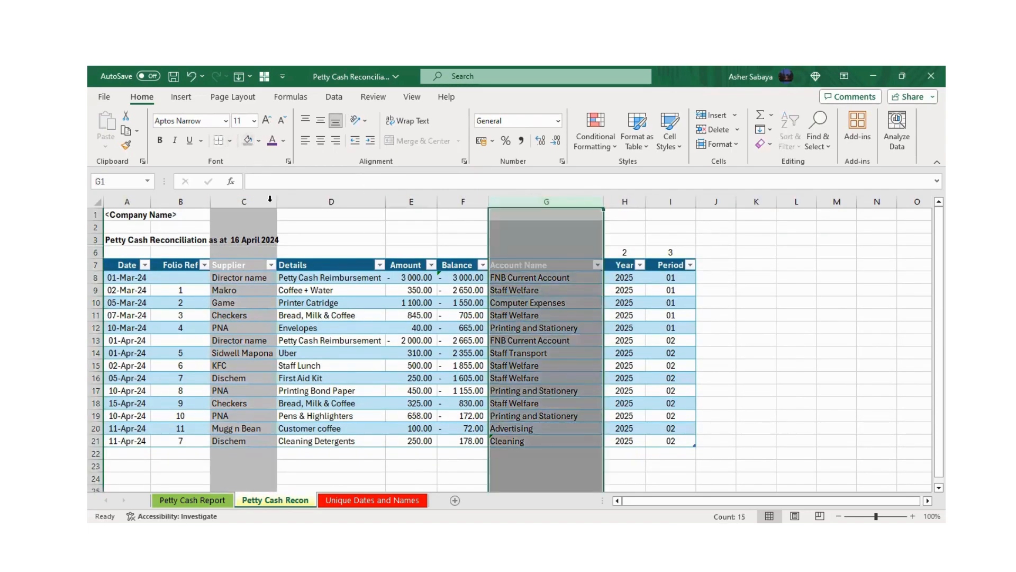
# Step: Undo the grey fills on the Account Name and Supplier columns
pyautogui.click(191, 74)
pyautogui.click(191, 74)
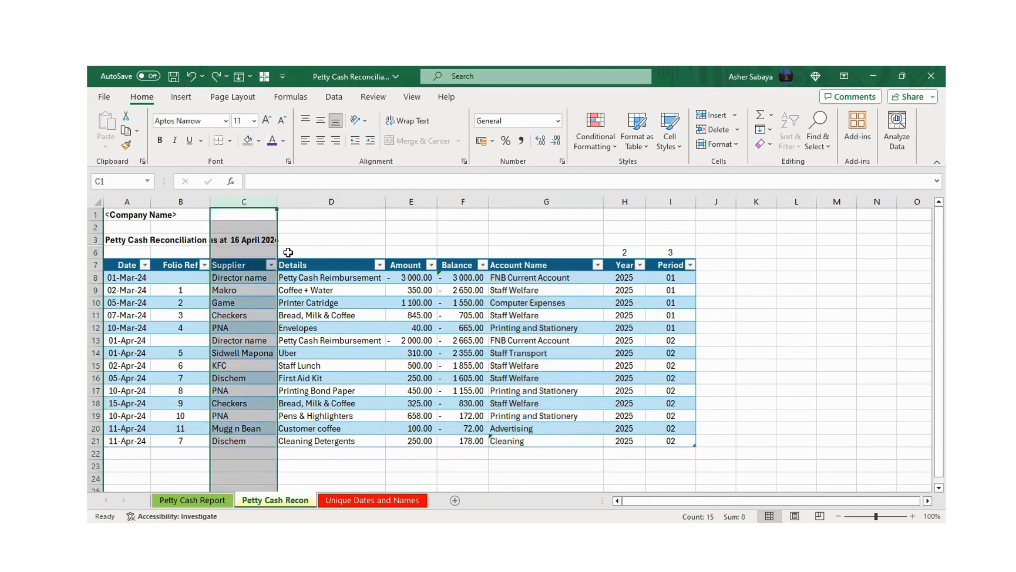
# Step: Open data validation for the first Supplier cell, C8, and set the allowed criteria to List
pyautogui.click(248, 295)
pyautogui.click(239, 280)
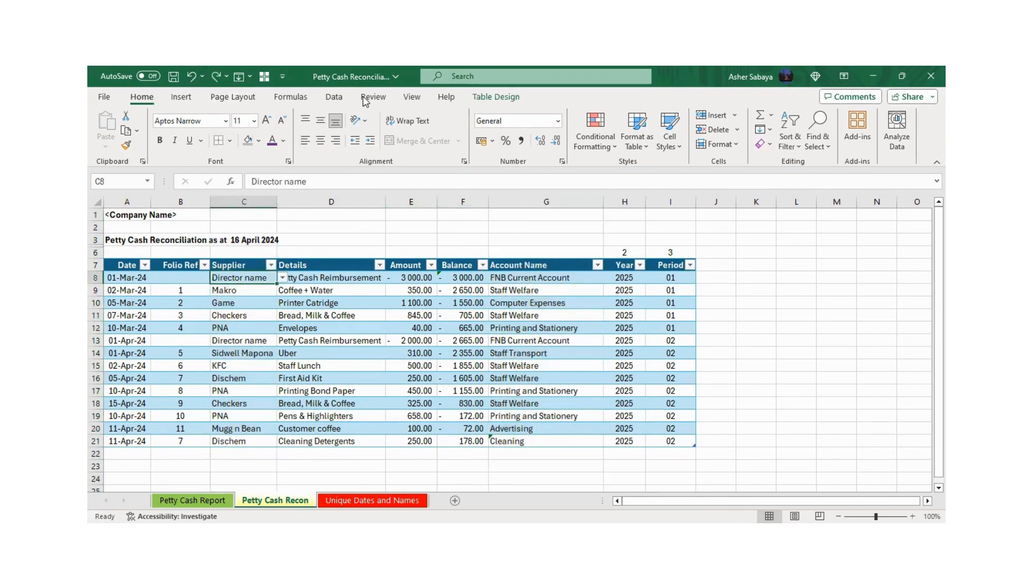
pyautogui.click(336, 96)
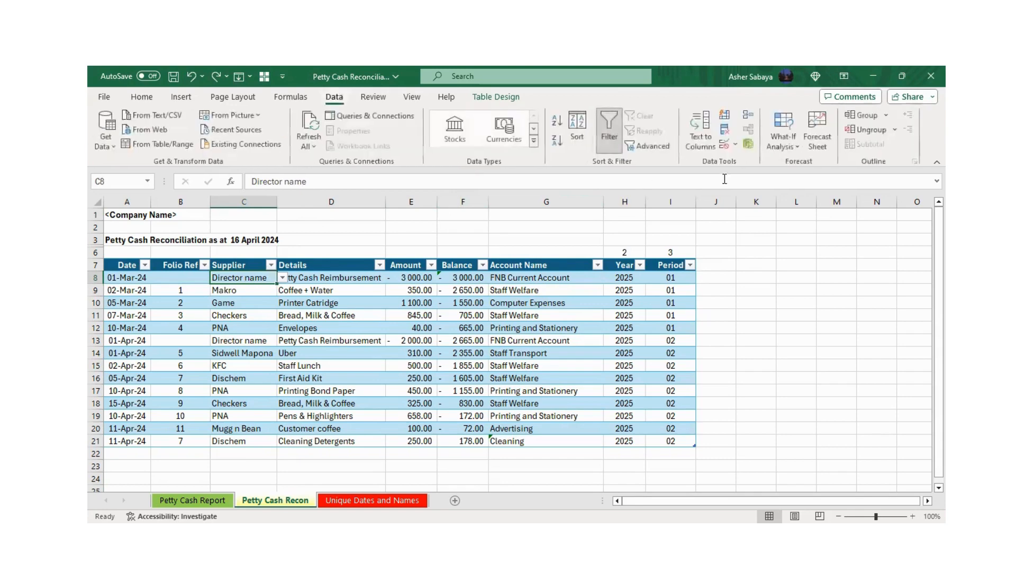
pyautogui.click(736, 145)
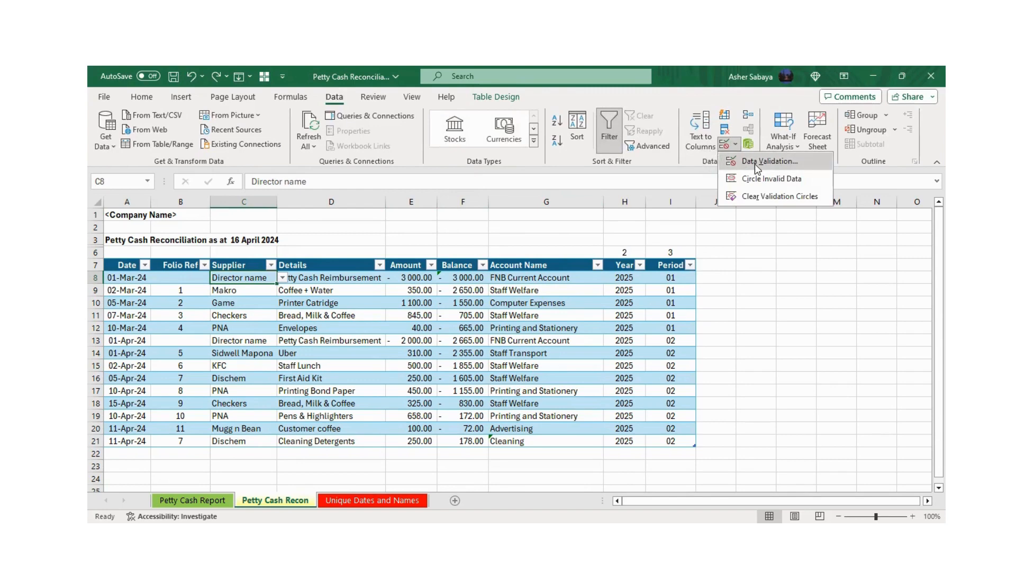
pyautogui.click(758, 169)
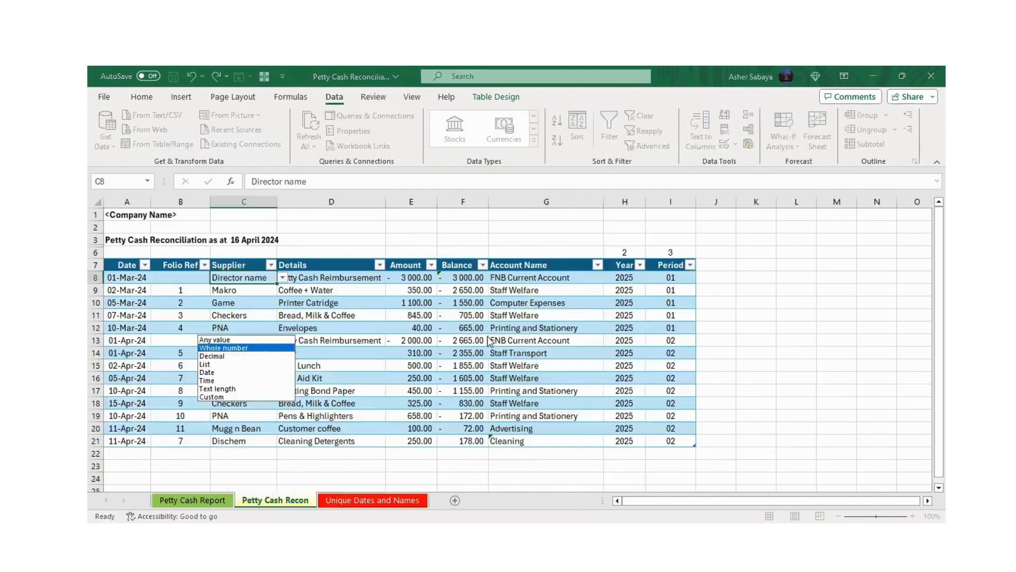
pyautogui.press('Up')
pyautogui.click(488, 338)
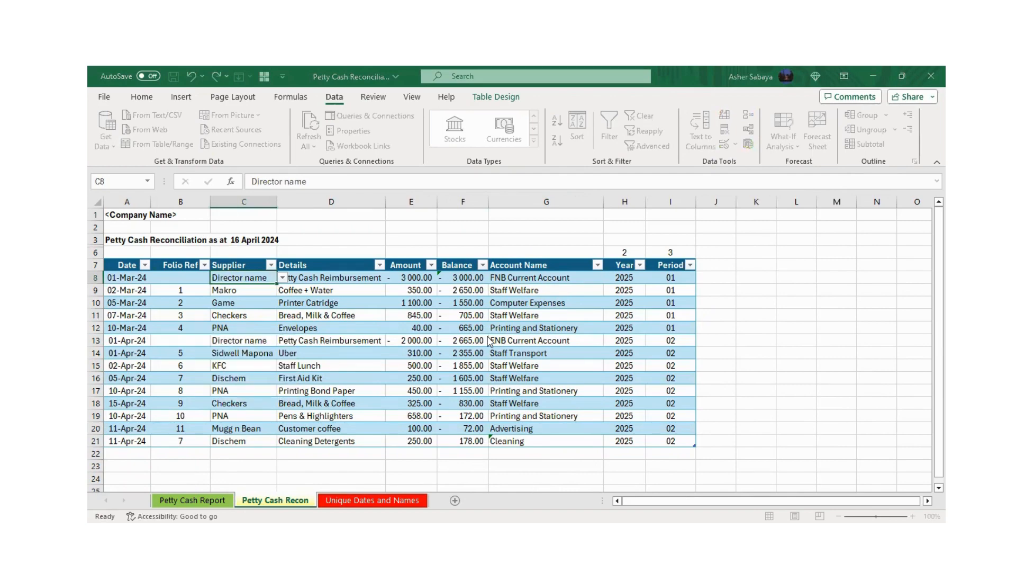
pyautogui.hotkey('alt', 'Down')
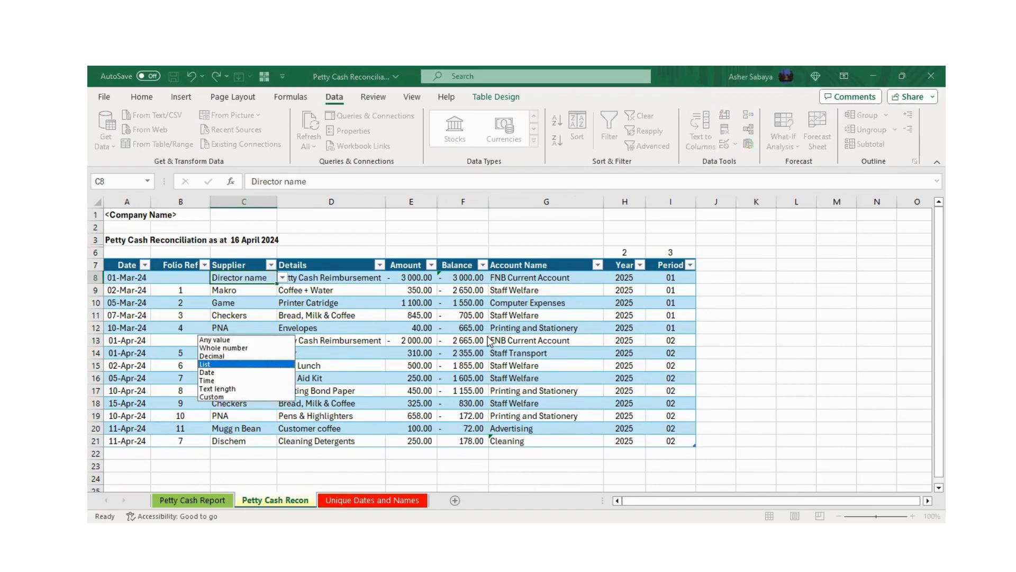
pyautogui.press('Return')
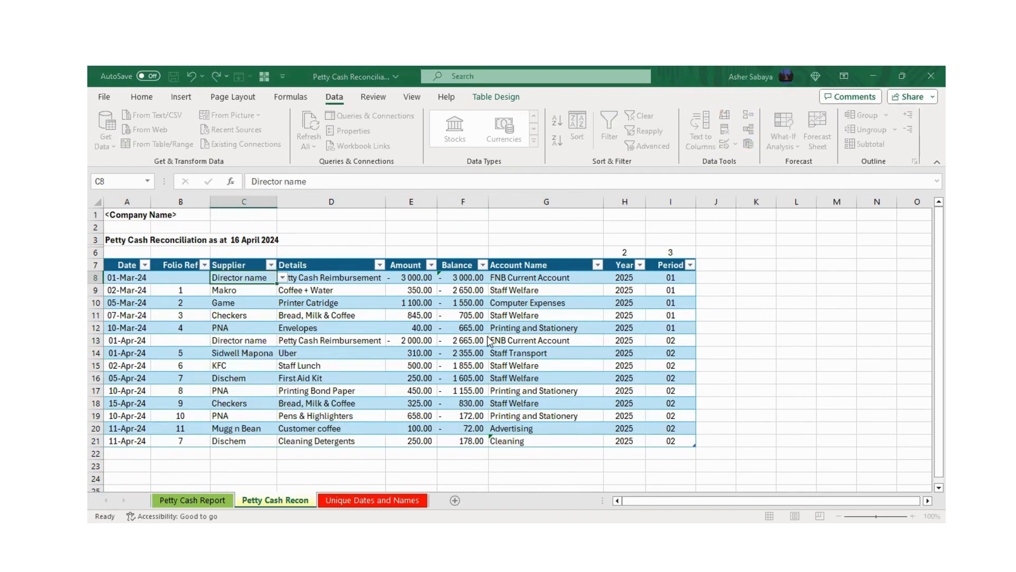
# Step: Set the list source to J3:J18 under Supplier Listing on Unique Dates and Names, apply the validation and copy C8
pyautogui.hotkey('ctrl', 'pagedown')
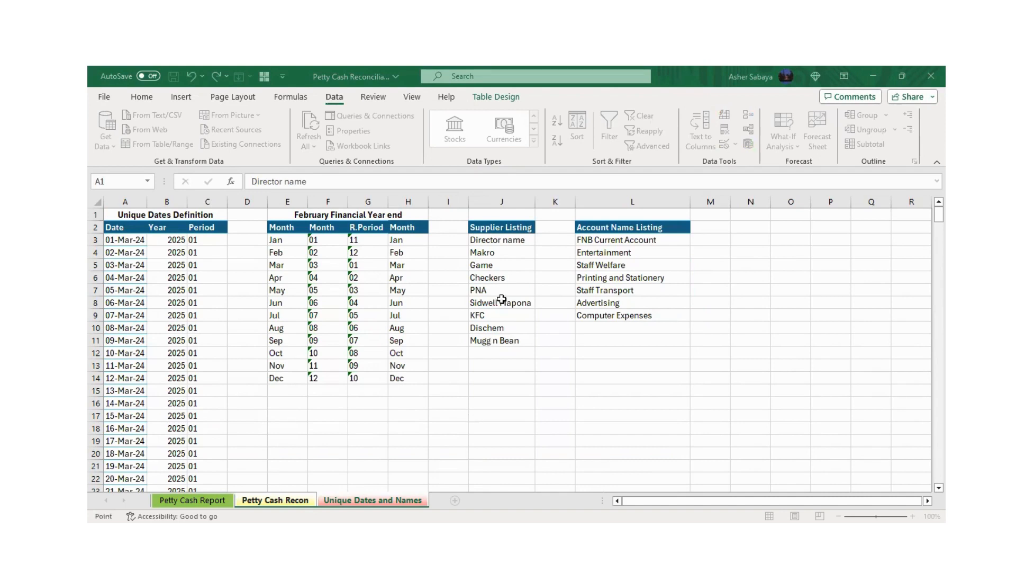
pyautogui.click(486, 241)
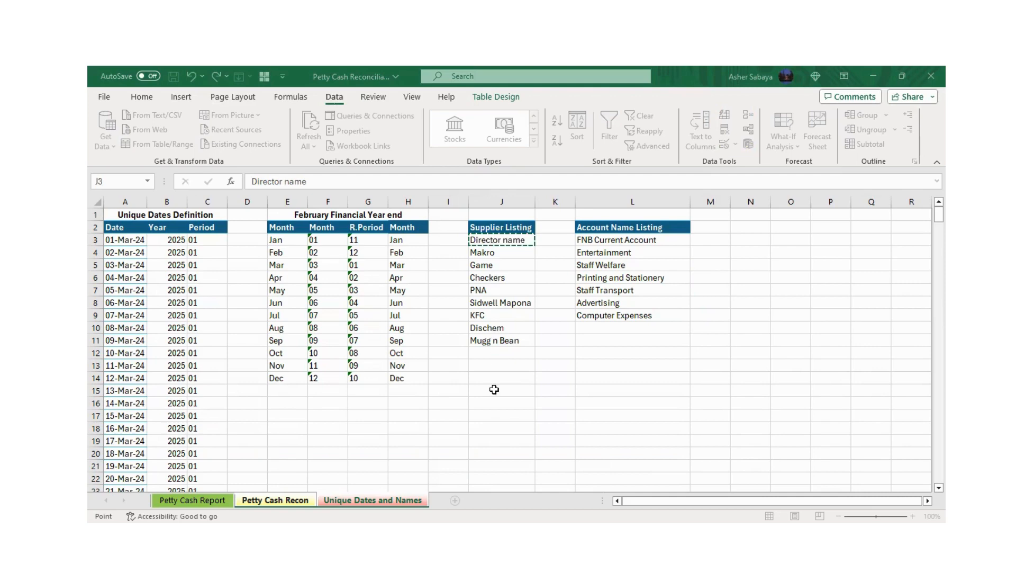
pyautogui.keyDown('shift'); pyautogui.click(493, 410); pyautogui.keyUp('shift')
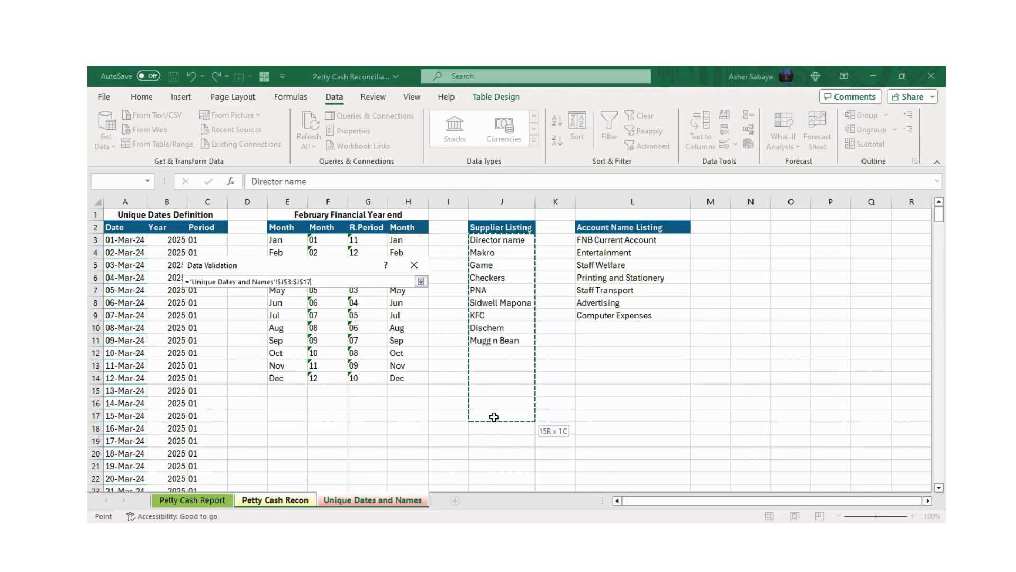
pyautogui.hotkey('shift', 'Down')
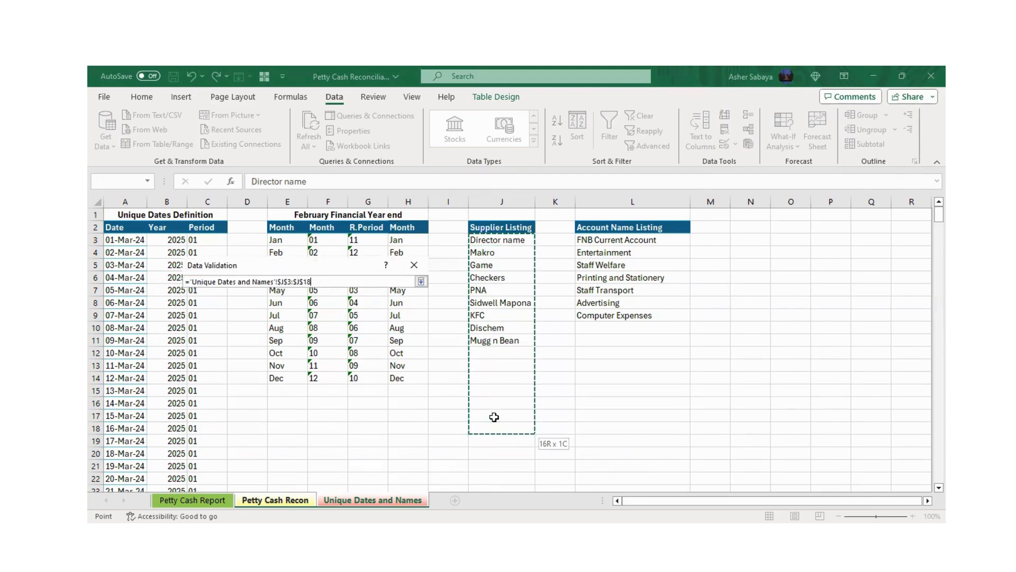
pyautogui.press('Return')
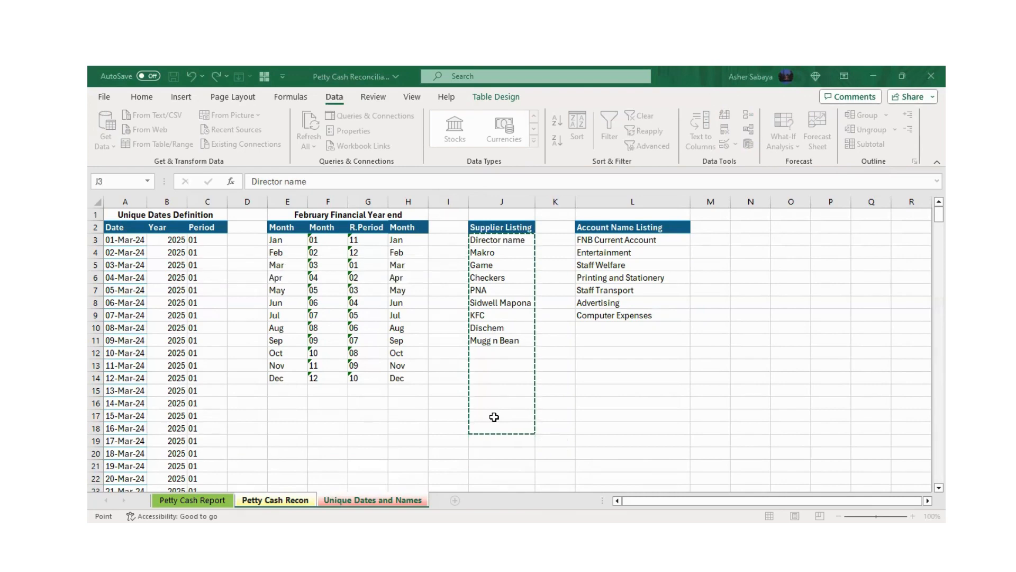
pyautogui.press('Return')
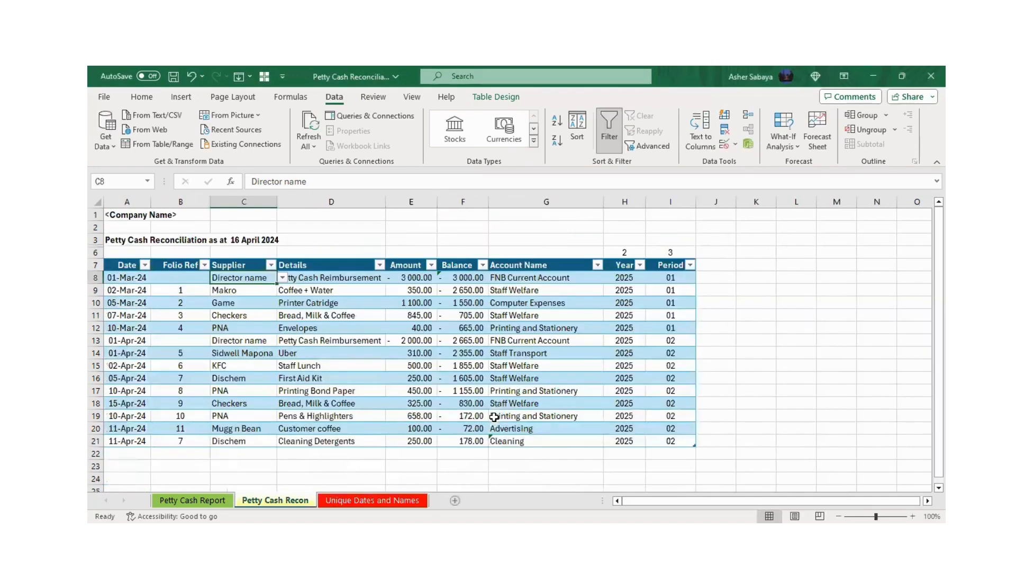
pyautogui.hotkey('ctrl', 'c')
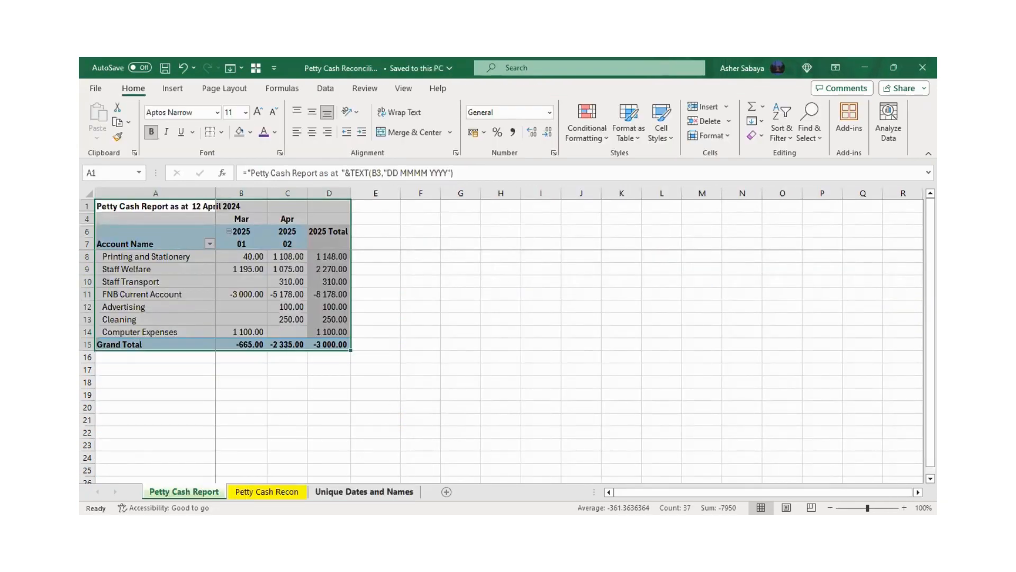
# Step: Look over the Unique Dates and Names, Petty Cash Report and Petty Cash Recon sheets
pyautogui.click(364, 492)
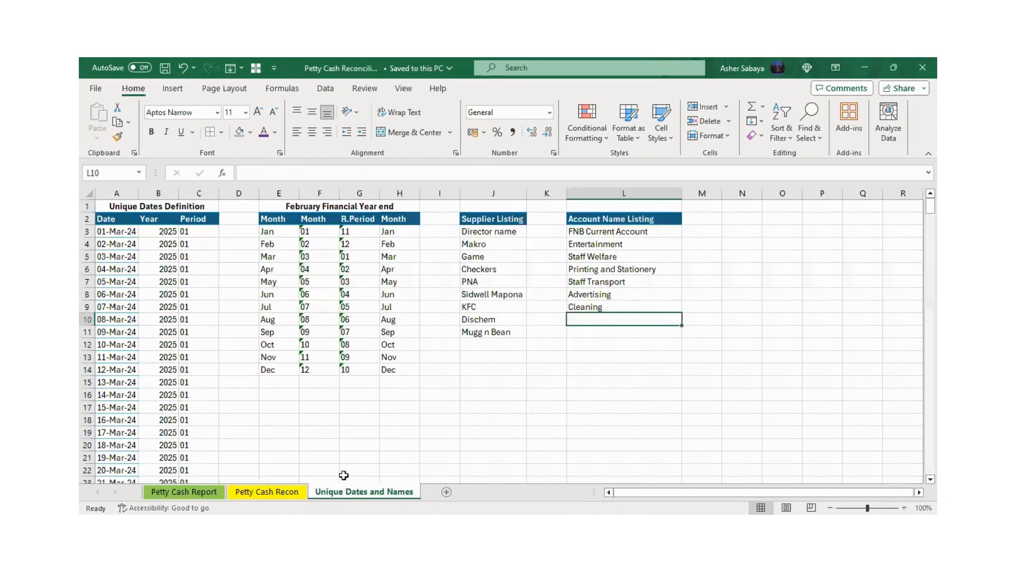
pyautogui.click(184, 491)
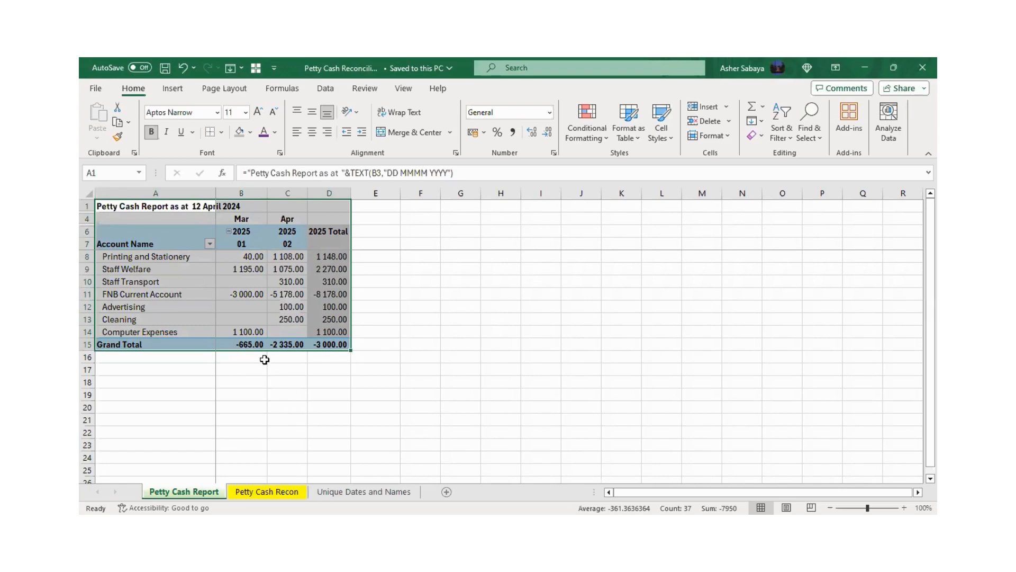
pyautogui.click(260, 491)
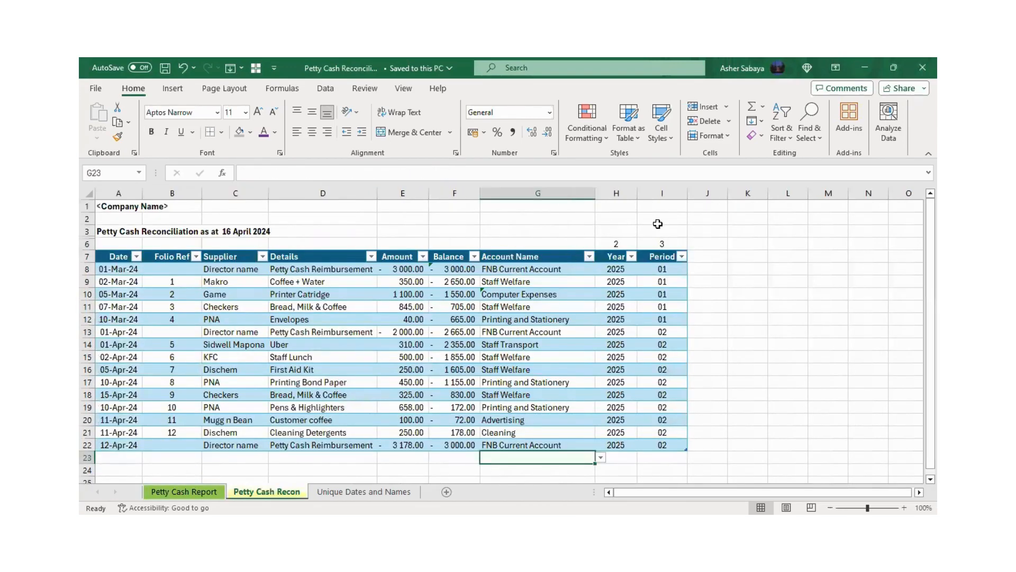
pyautogui.click(592, 230)
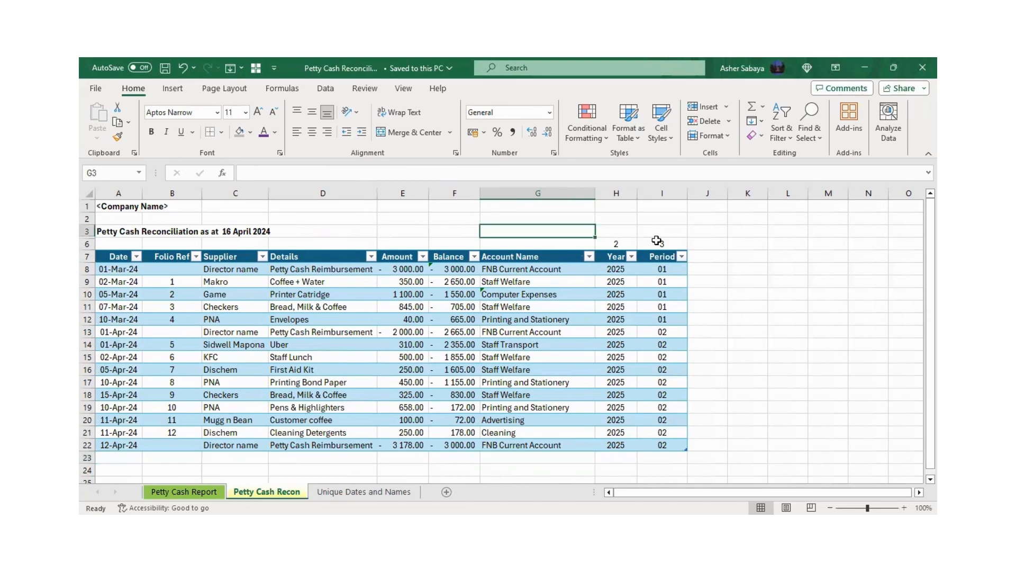
pyautogui.click(565, 279)
pyautogui.press('Right')
pyautogui.press('Right')
pyautogui.press('Right')
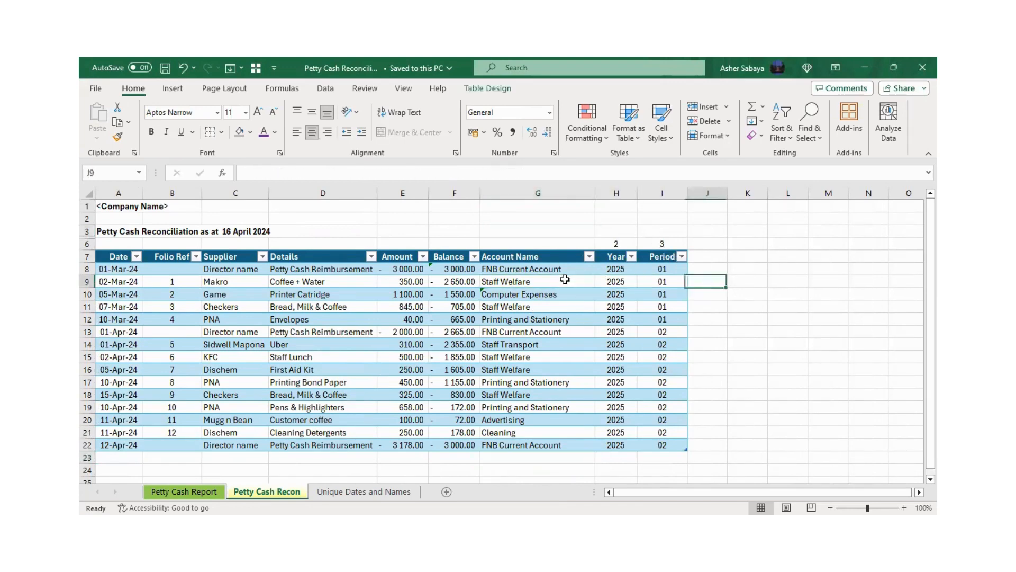
pyautogui.press('Right')
pyautogui.press('Right')
pyautogui.press('Up')
pyautogui.press('Left')
pyautogui.press('Left')
pyautogui.press('Left')
pyautogui.press('Up')
pyautogui.press('Right')
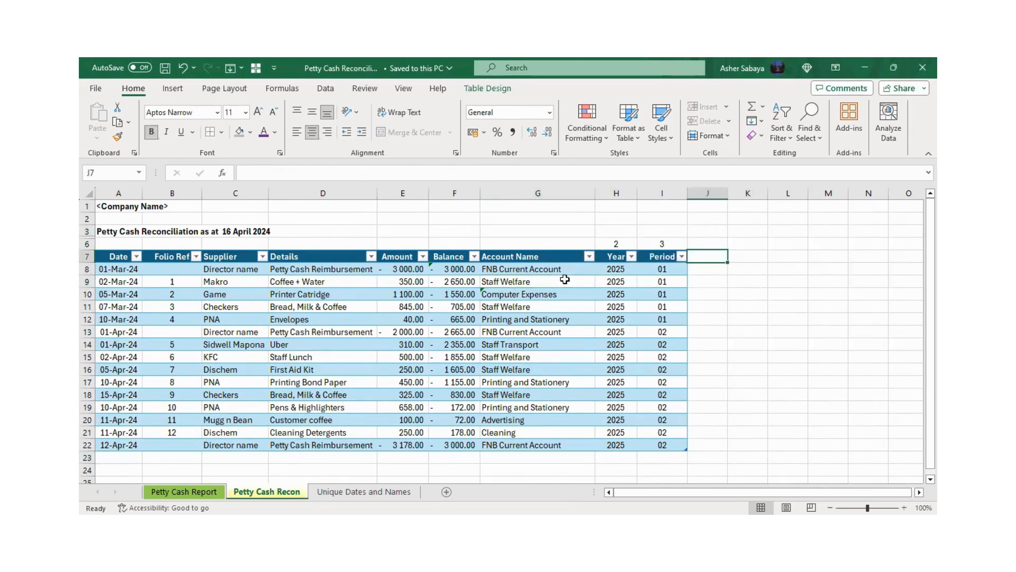
pyautogui.press('Right')
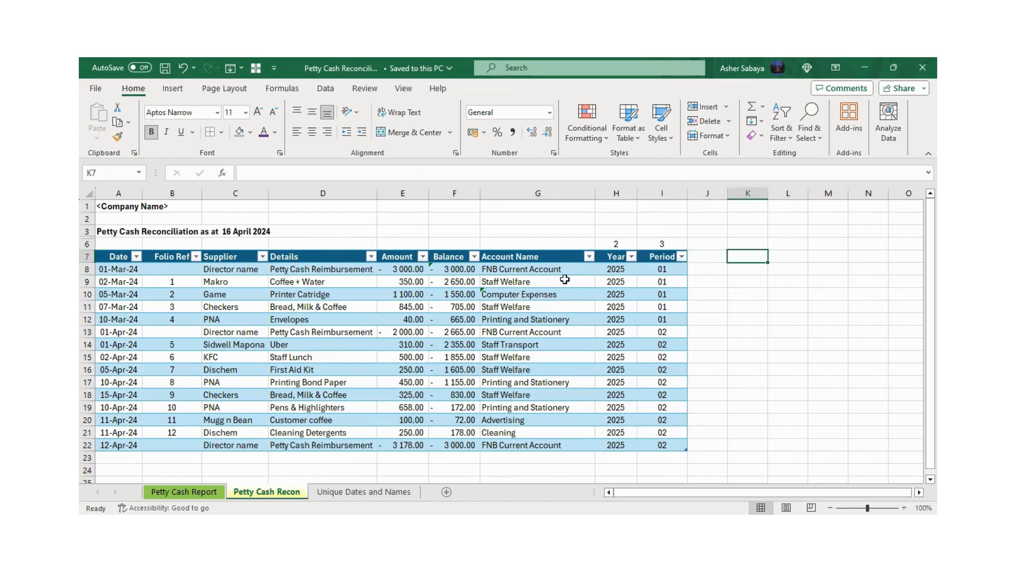
pyautogui.press('Right')
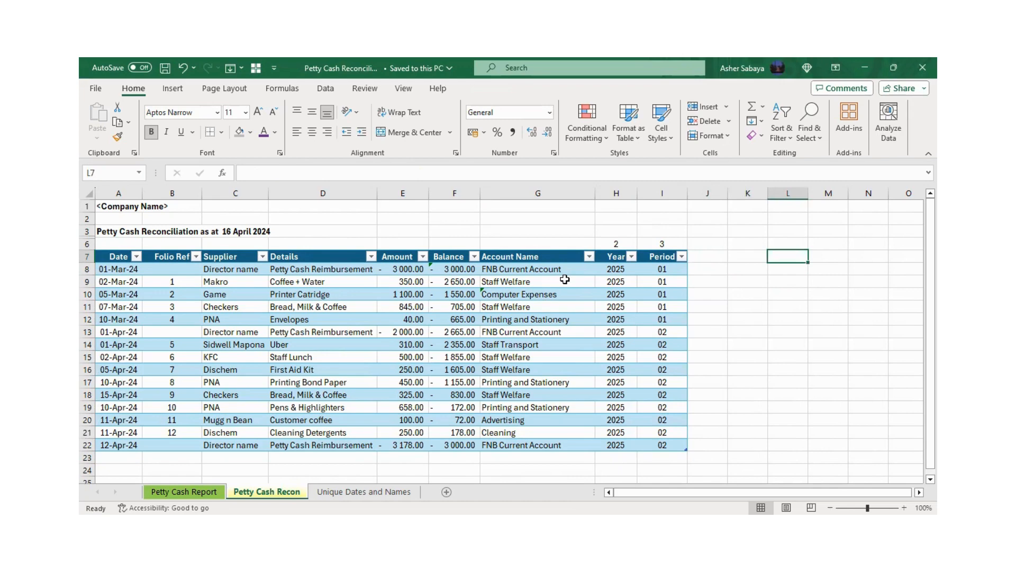
pyautogui.press('Right')
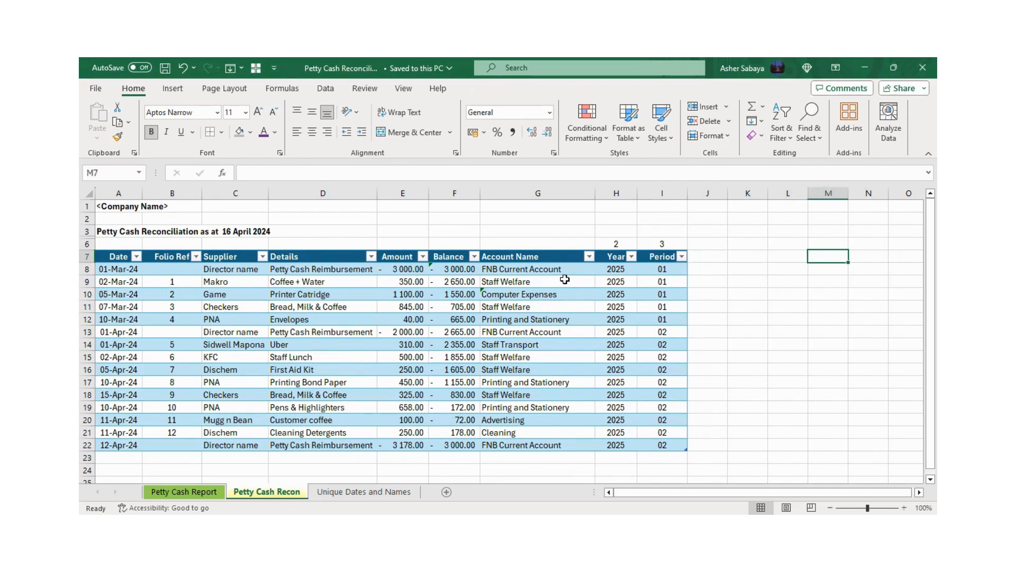
pyautogui.press('Left')
pyautogui.press('Left')
pyautogui.press('Left')
pyautogui.press('Left')
pyautogui.press('Left')
pyautogui.press('Left')
pyautogui.press('Left')
pyautogui.press('Left')
pyautogui.press('Left')
pyautogui.press('Left')
pyautogui.press('Left')
pyautogui.press('Left')
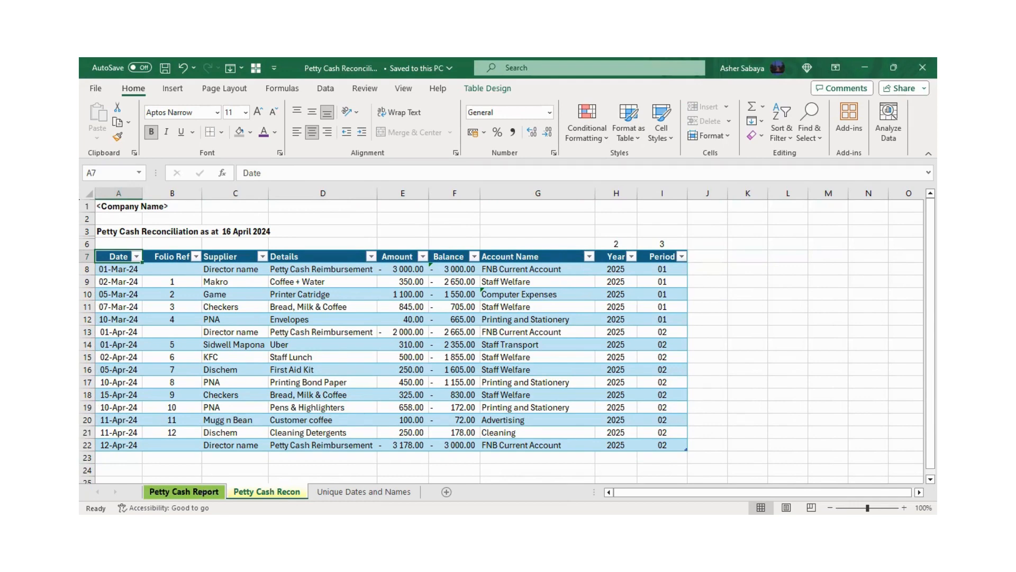
# Step: Examine the account names and the Year and Period column headings in the Petty Cash Report pivot table
pyautogui.click(184, 491)
pyautogui.click(162, 296)
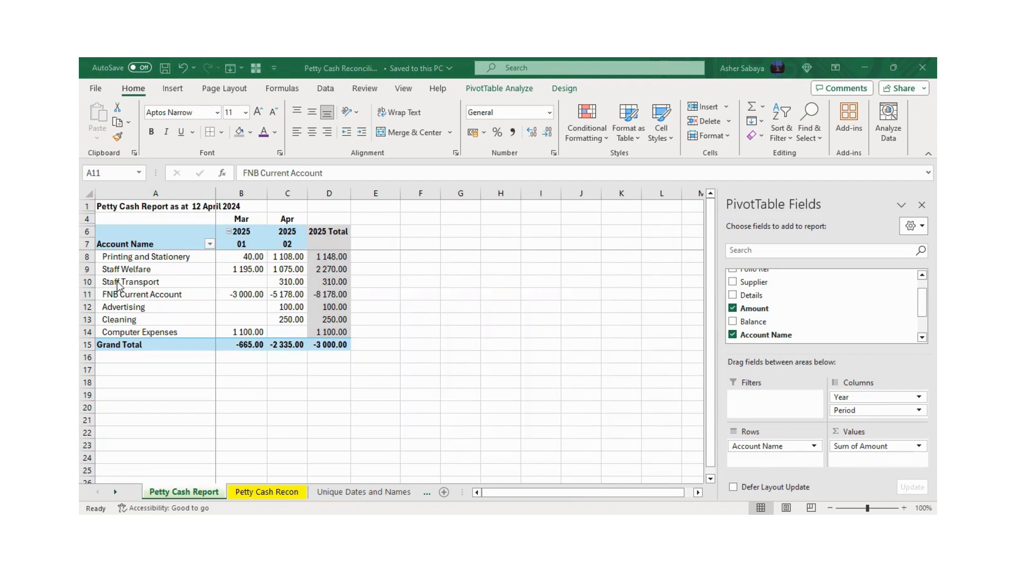
pyautogui.click(123, 259)
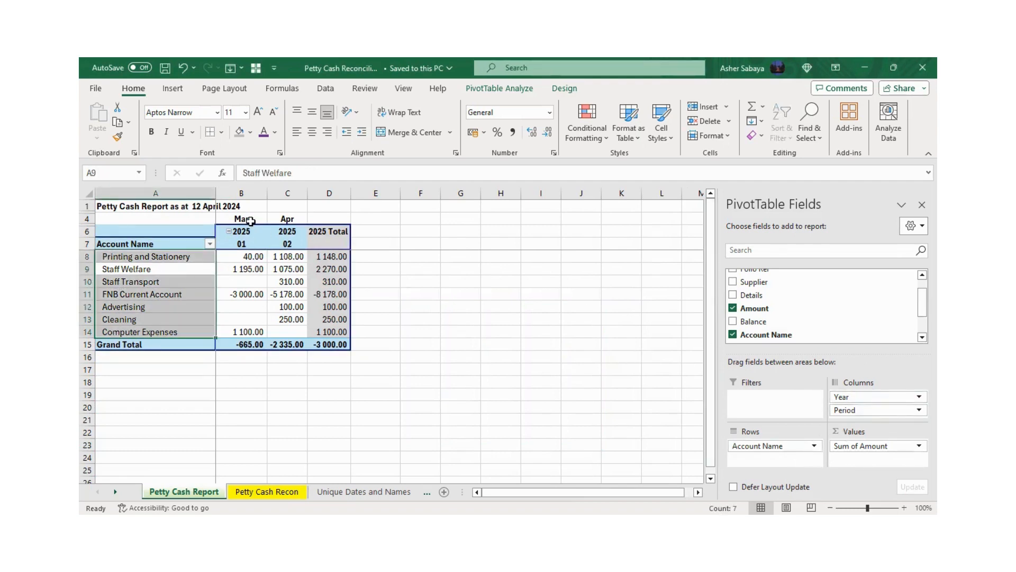
pyautogui.click(237, 231)
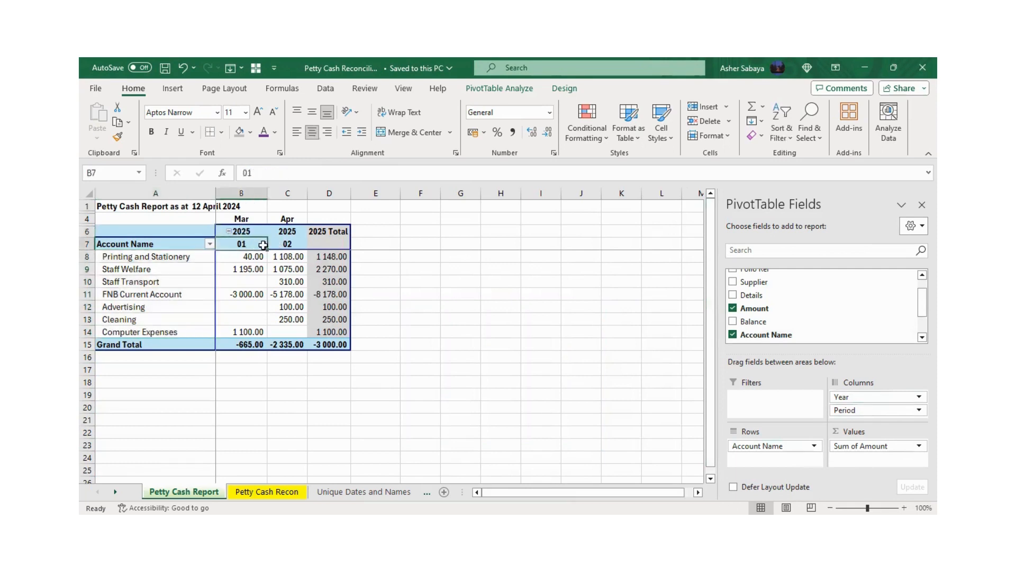
pyautogui.click(249, 216)
pyautogui.click(287, 247)
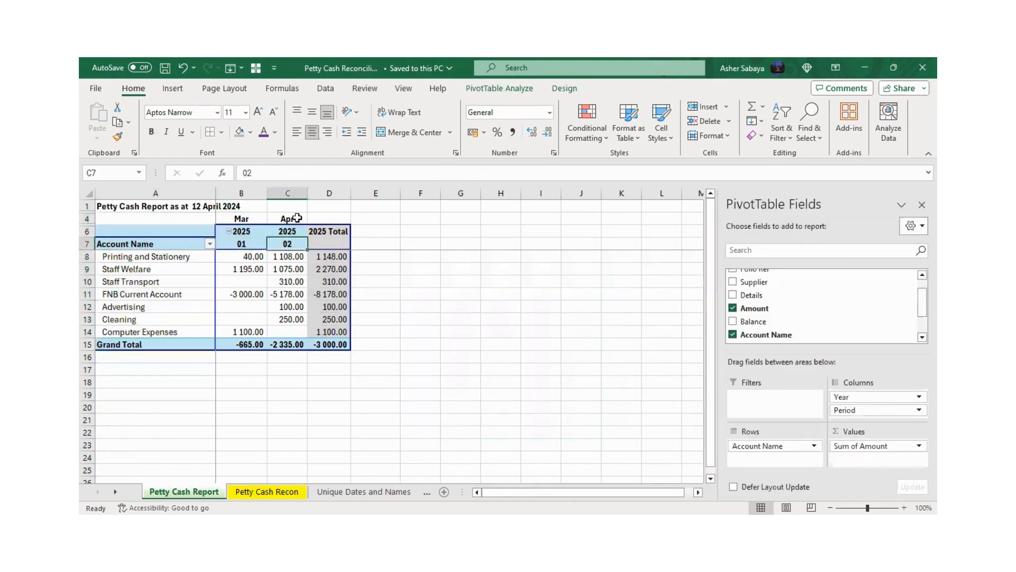
# Step: Inspect the month VLOOKUP formulas in C4 and B4, and open the Unique Dates and Names sheet they reference
pyautogui.click(287, 218)
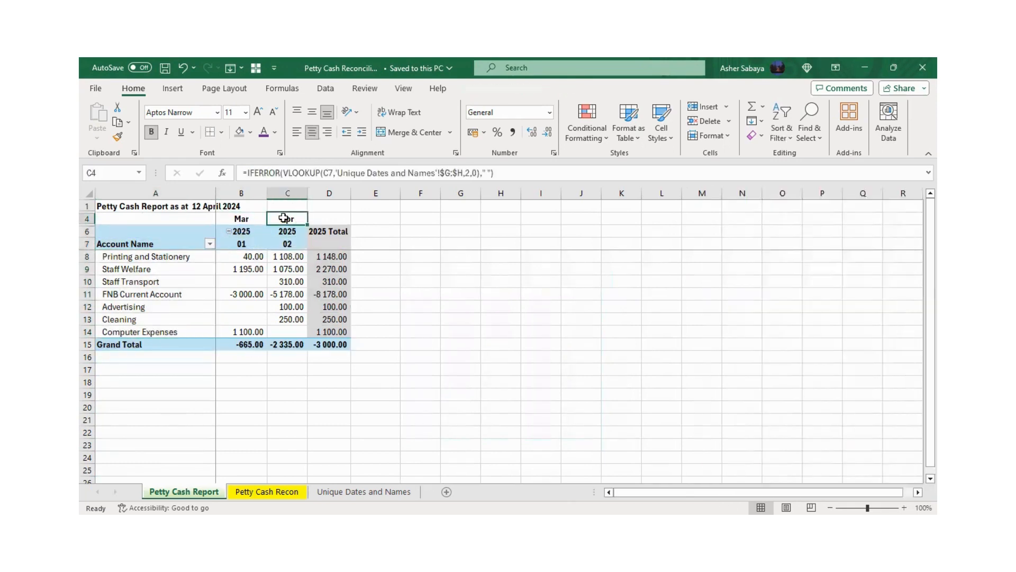
pyautogui.click(241, 219)
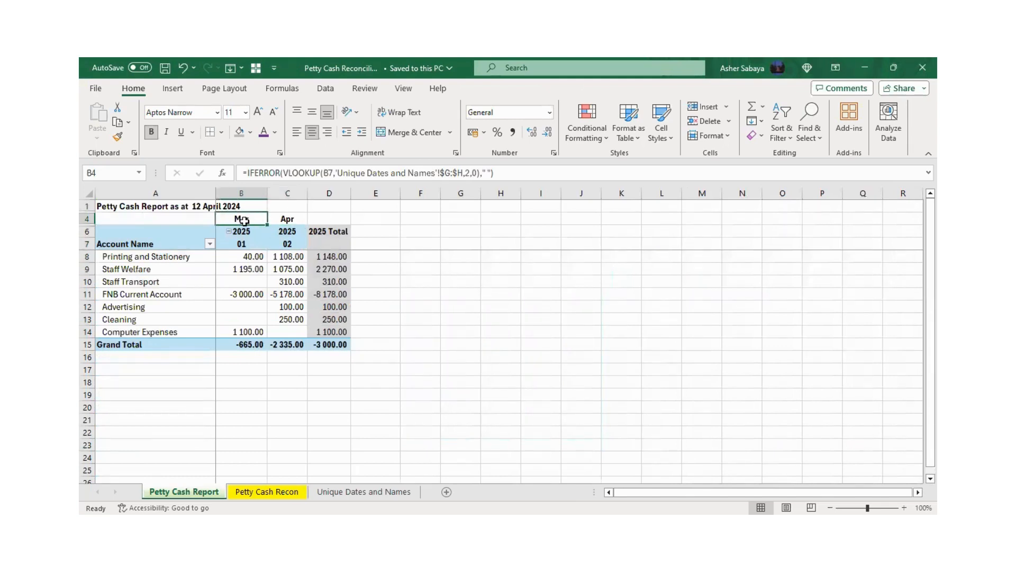
pyautogui.click(239, 245)
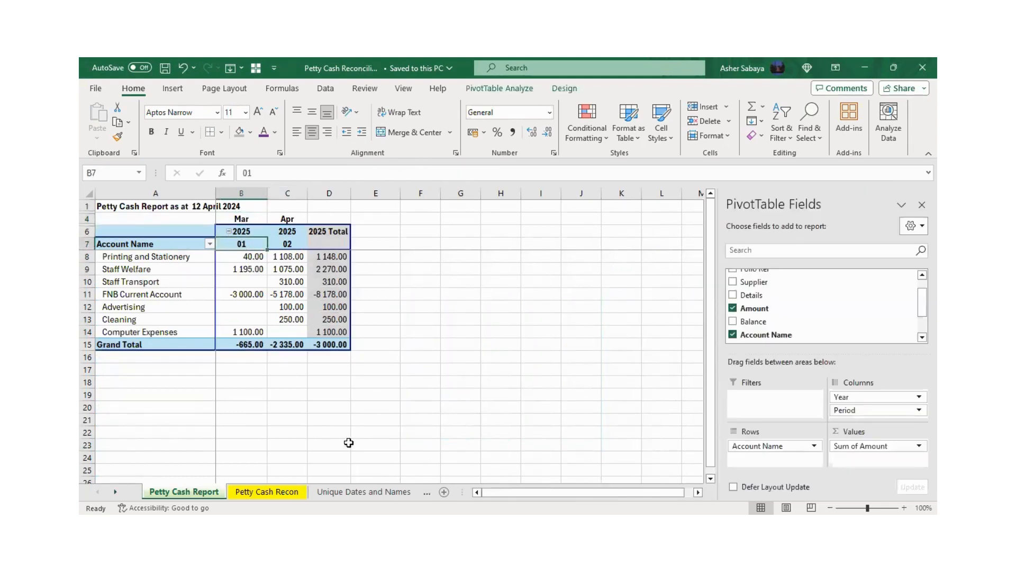
pyautogui.click(346, 491)
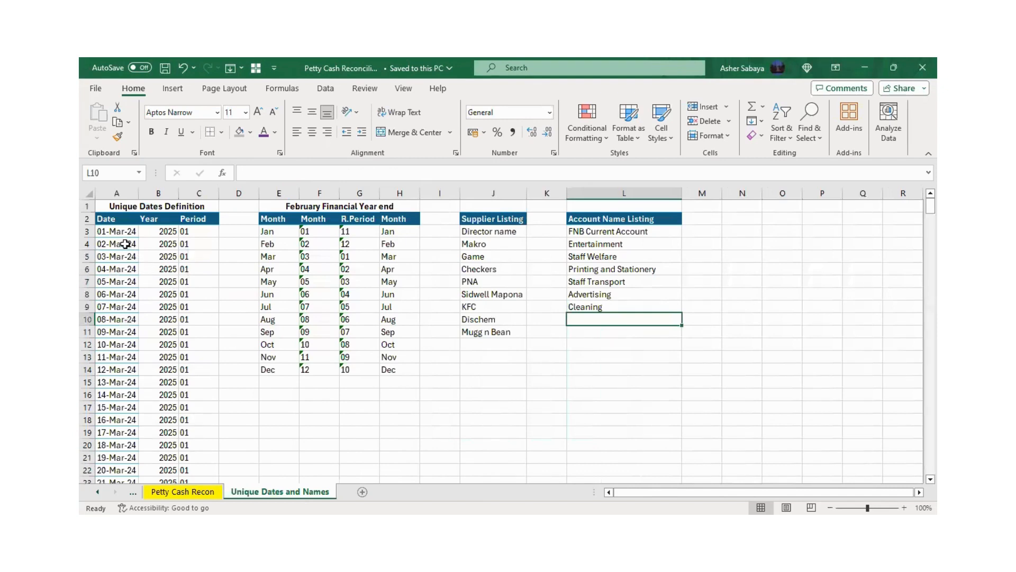
# Step: Check the January and March rows of the R.Period and Month lookup columns, and return to the Petty Cash Report sheet
pyautogui.click(344, 230)
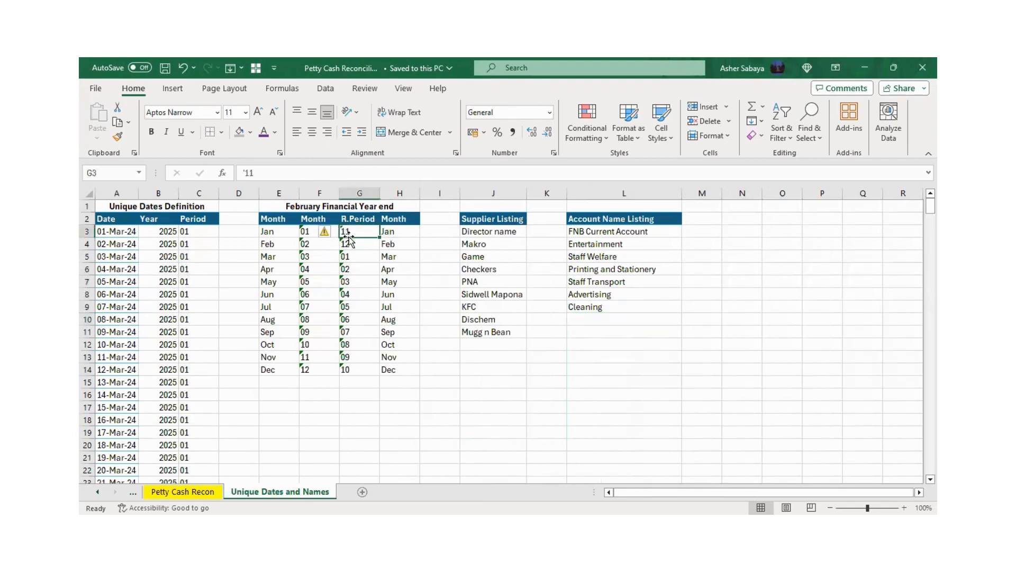
pyautogui.click(398, 233)
pyautogui.click(343, 258)
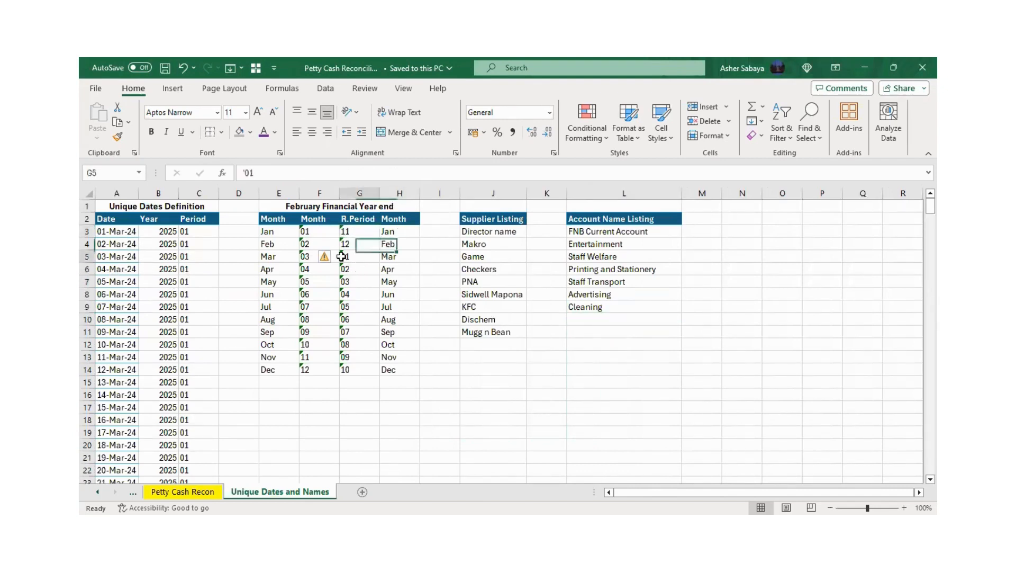
pyautogui.click(387, 261)
pyautogui.click(97, 492)
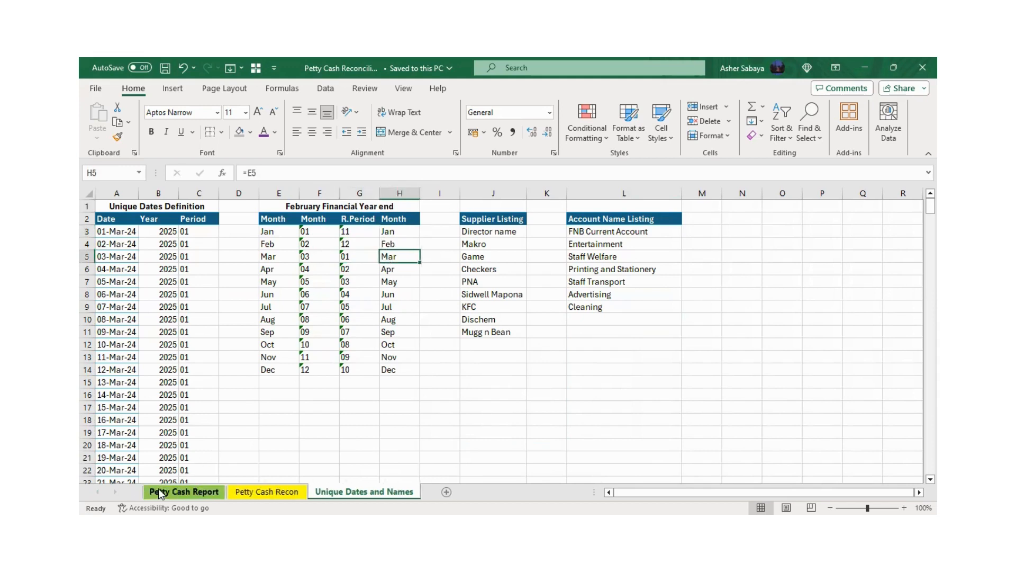
pyautogui.click(159, 490)
# Step: Add the Supplier field to the pivot table's Rows beneath Account Name
pyautogui.click(290, 271)
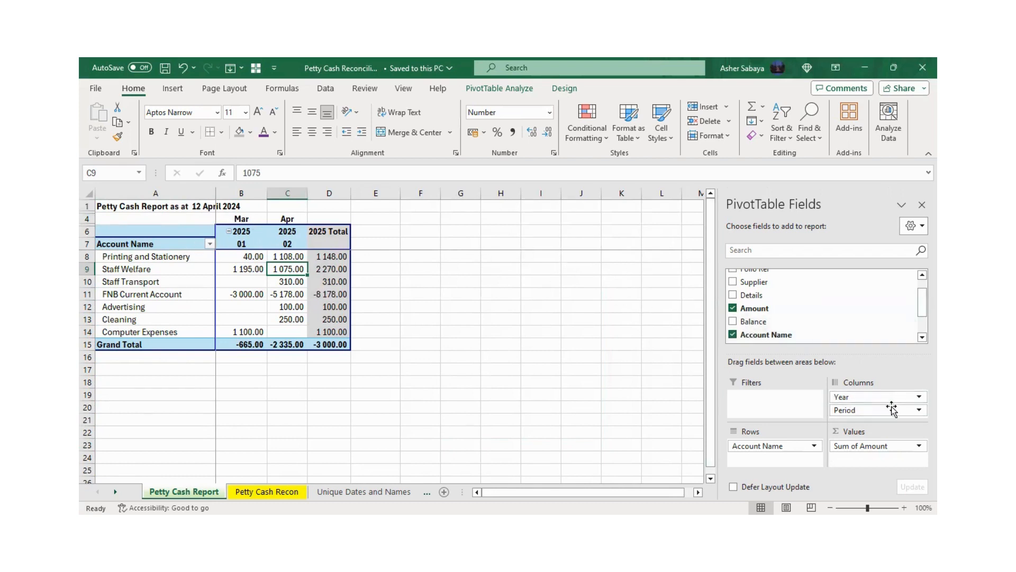
pyautogui.click(259, 259)
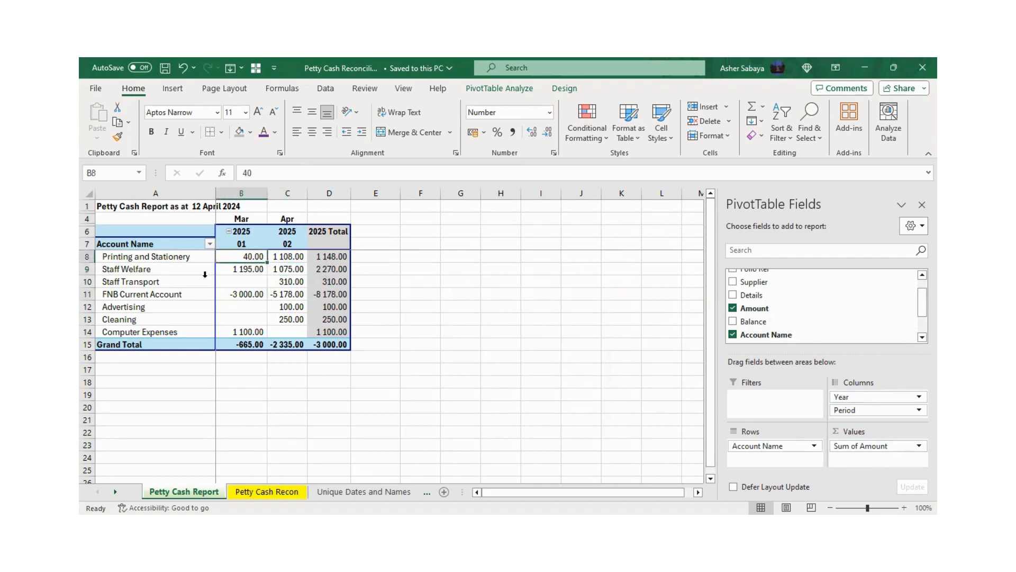
pyautogui.moveTo(140, 257); pyautogui.dragTo(116, 329)
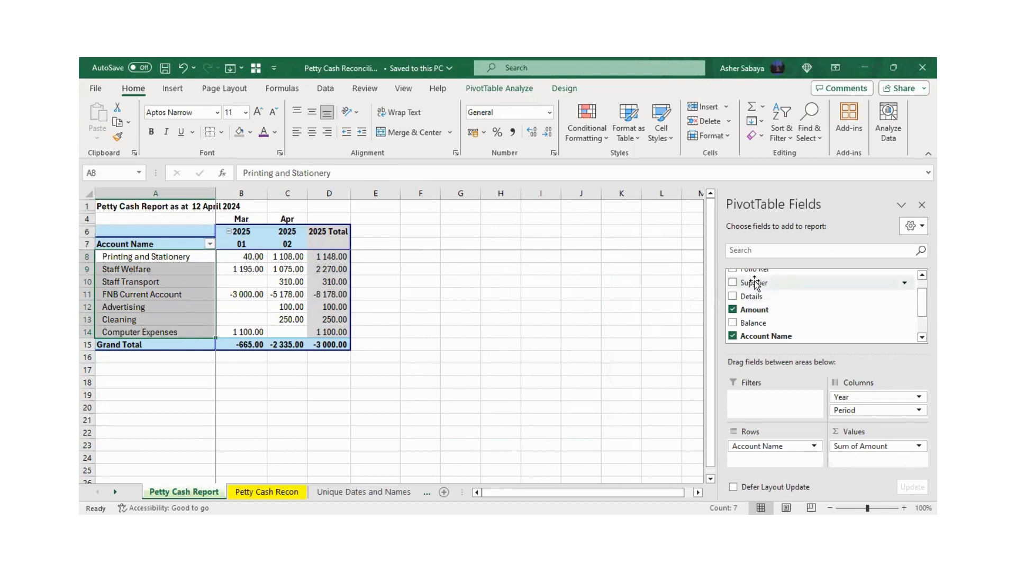
pyautogui.moveTo(757, 285); pyautogui.dragTo(761, 457)
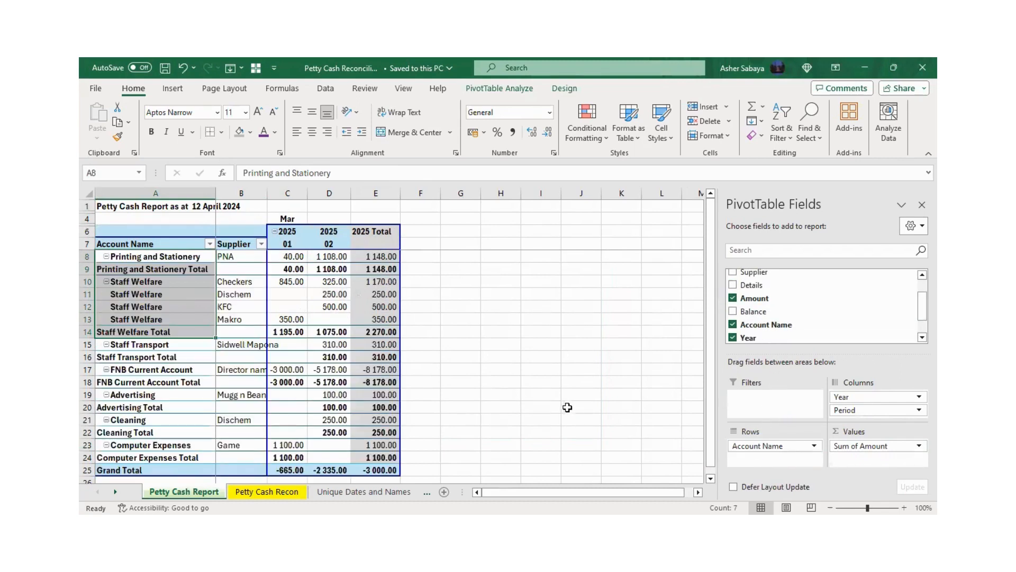
# Step: Examine the account names and the supplier breakdown under Staff Welfare in the Petty Cash Report pivot table
pyautogui.click(154, 294)
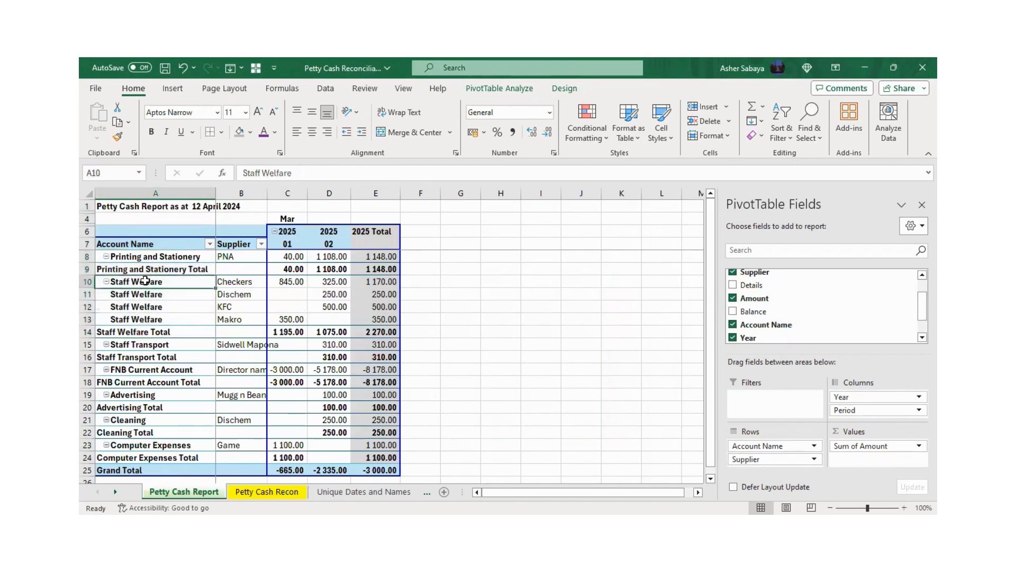
pyautogui.click(138, 269)
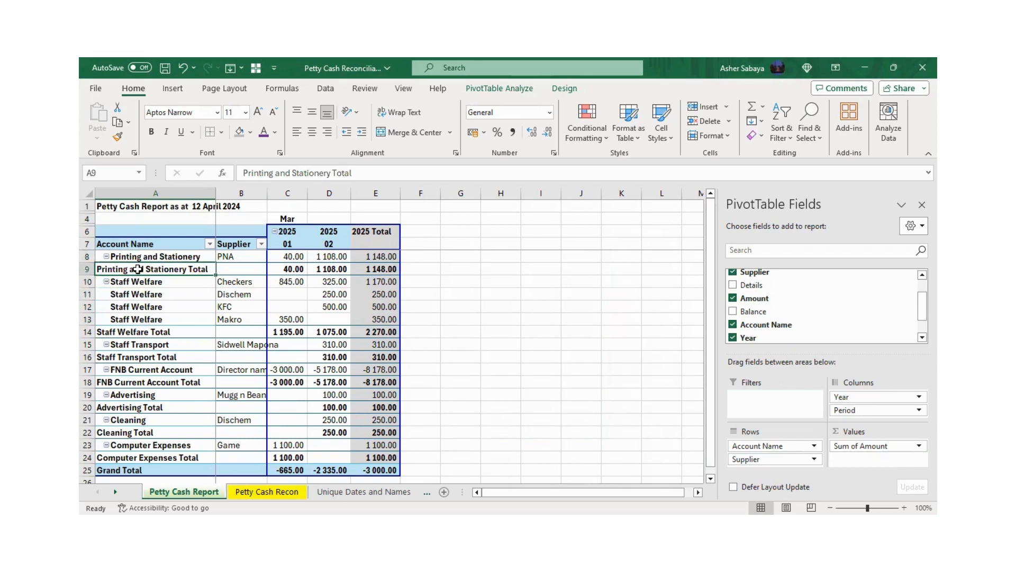
pyautogui.click(146, 334)
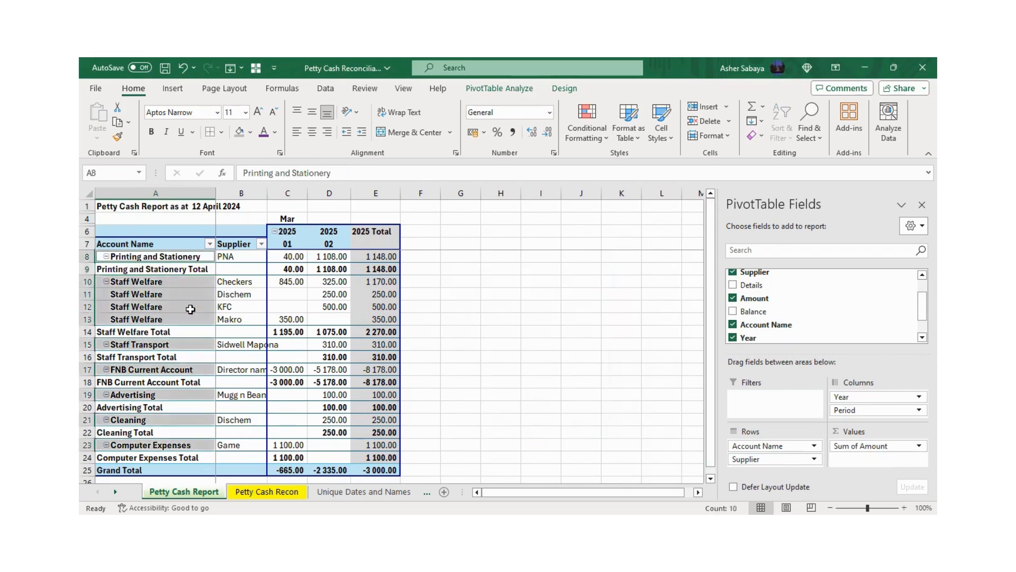
pyautogui.click(226, 291)
pyautogui.click(225, 283)
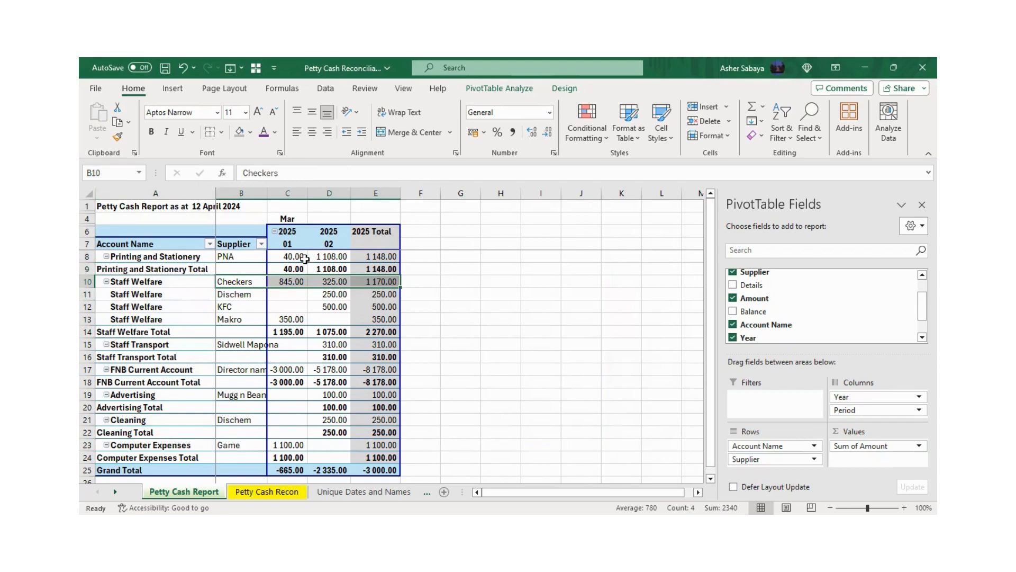
pyautogui.click(161, 285)
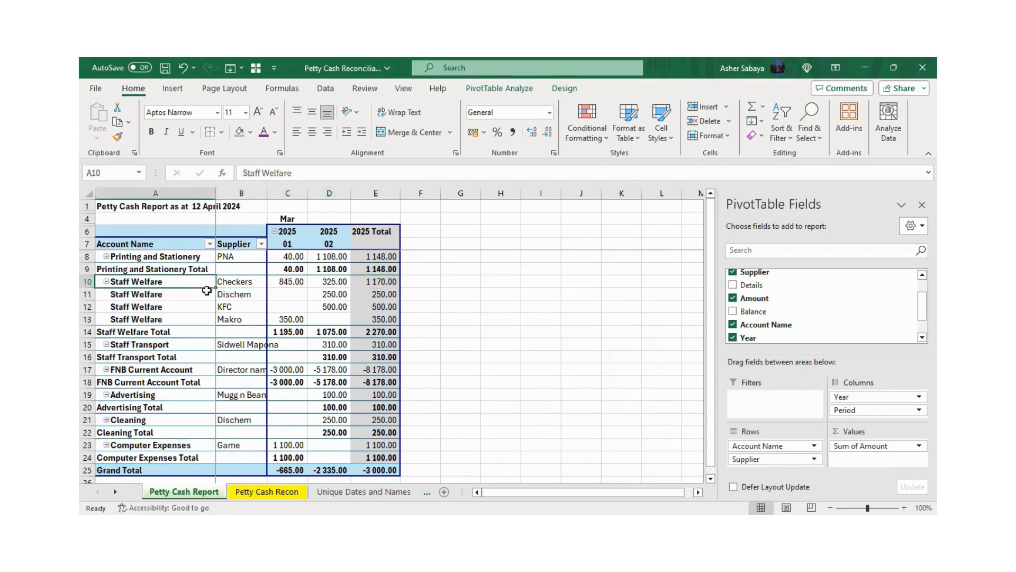
pyautogui.click(233, 281)
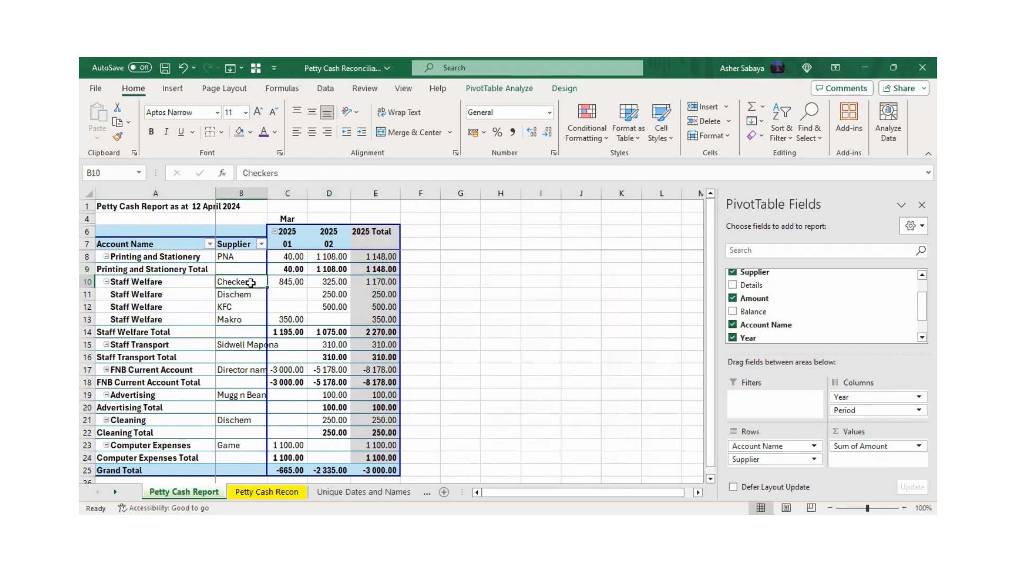
pyautogui.click(238, 294)
pyautogui.click(149, 305)
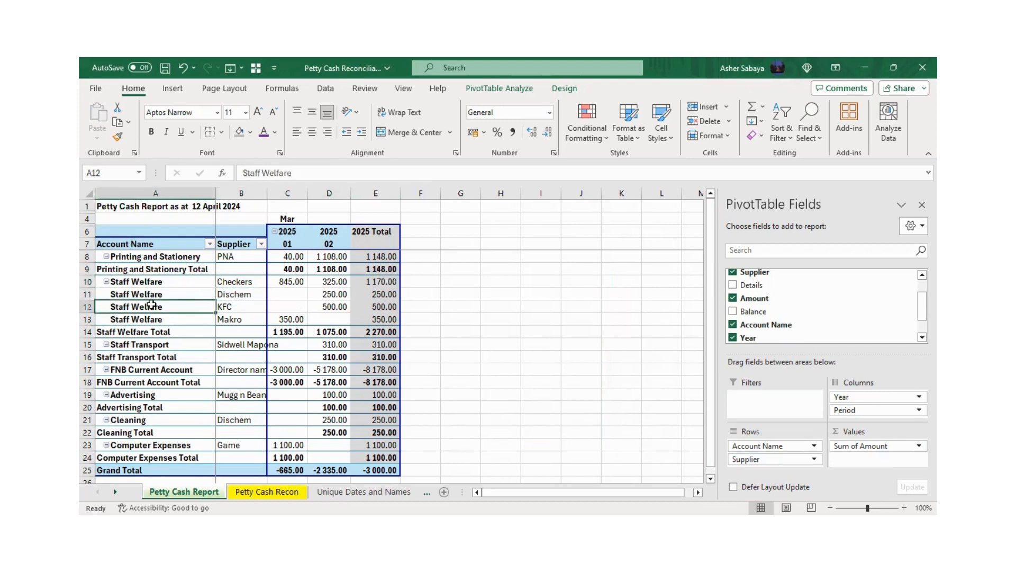
pyautogui.click(239, 308)
pyautogui.click(145, 320)
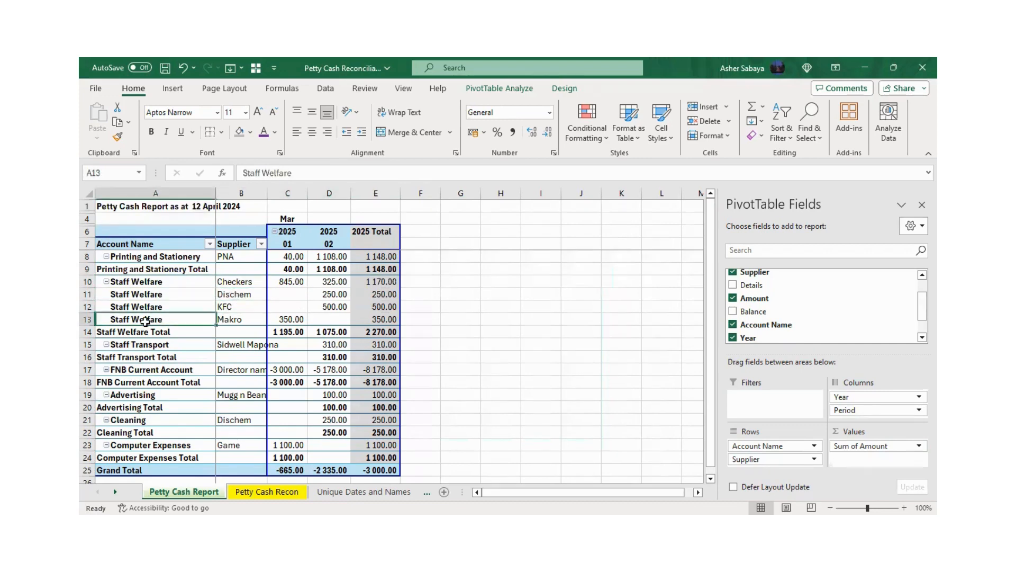
pyautogui.click(243, 319)
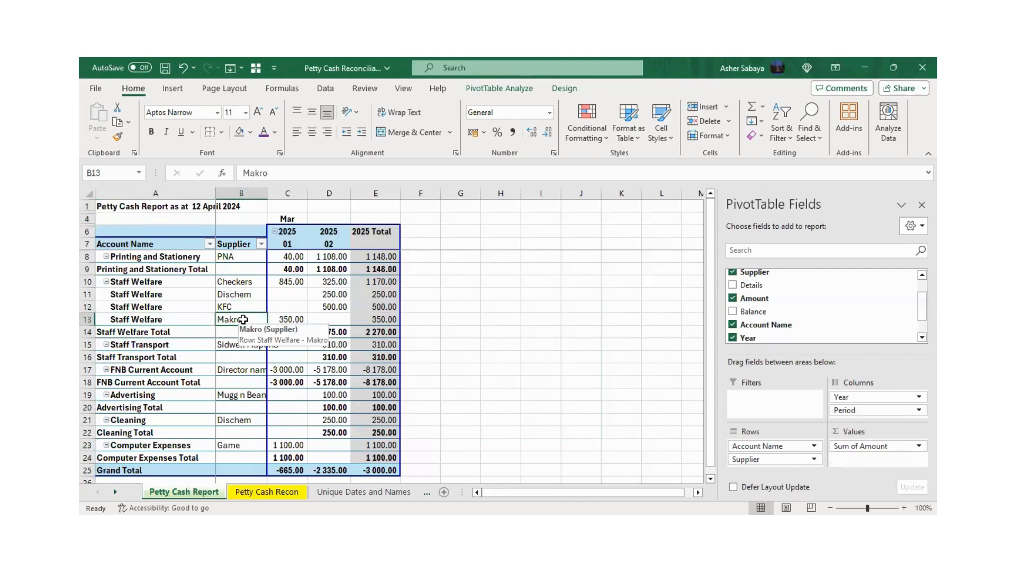
# Step: Autofit the Supplier column and copy the month lookup formula from C4 to D4
pyautogui.doubleClick(267, 196)
pyautogui.click(313, 219)
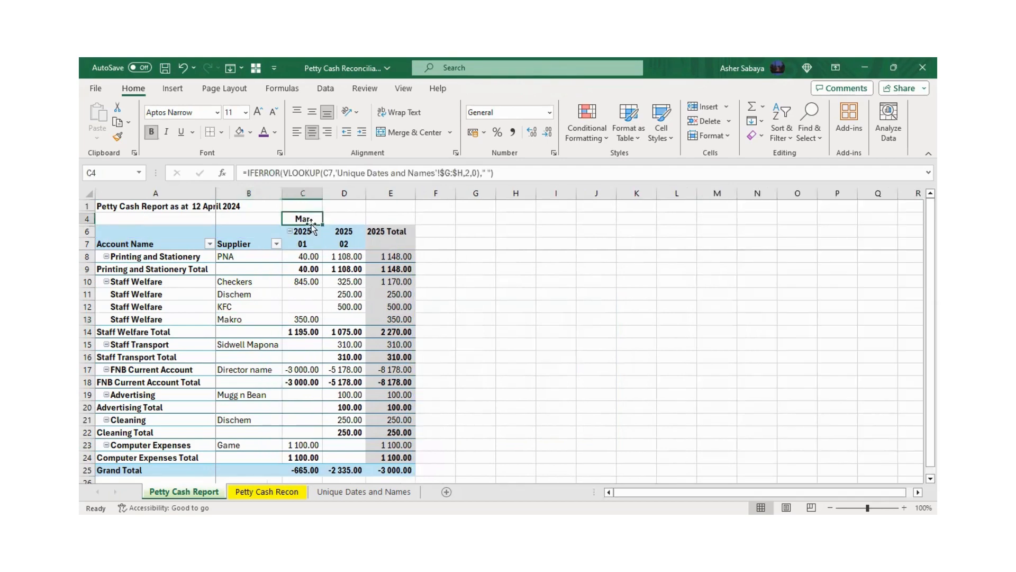
pyautogui.click(321, 223)
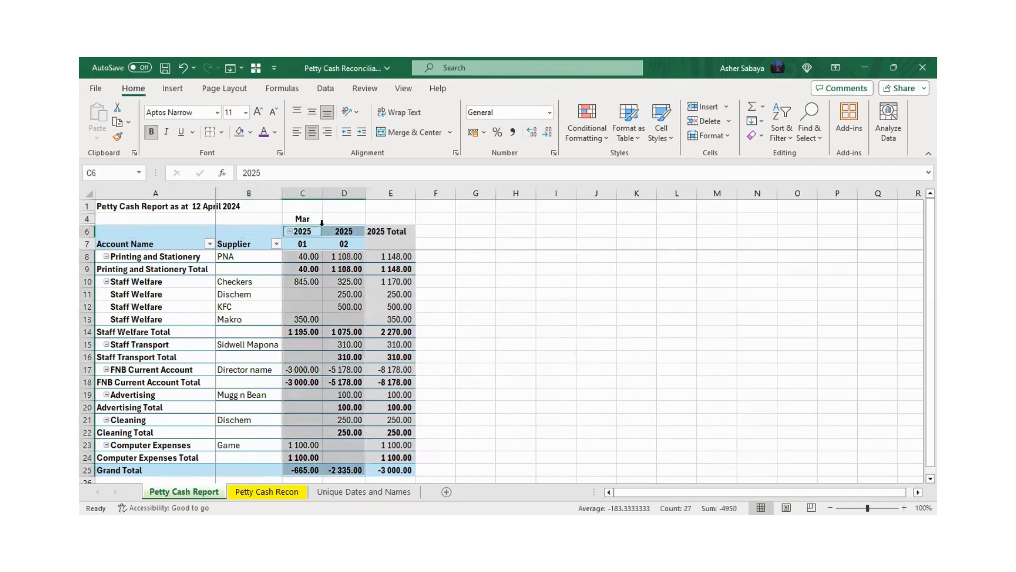
pyautogui.click(314, 218)
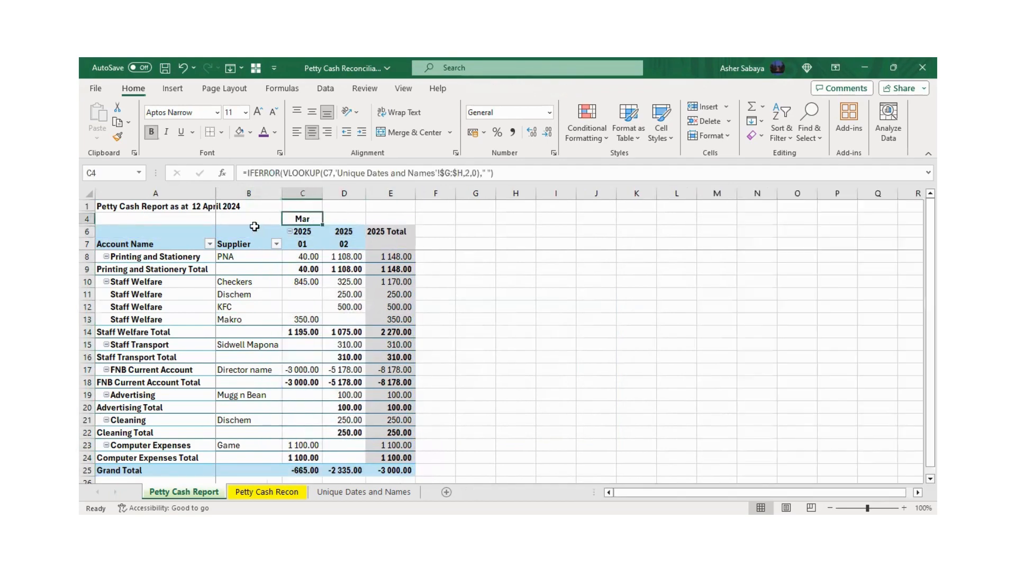
pyautogui.hotkey('ctrl', 'c')
pyautogui.click(325, 222)
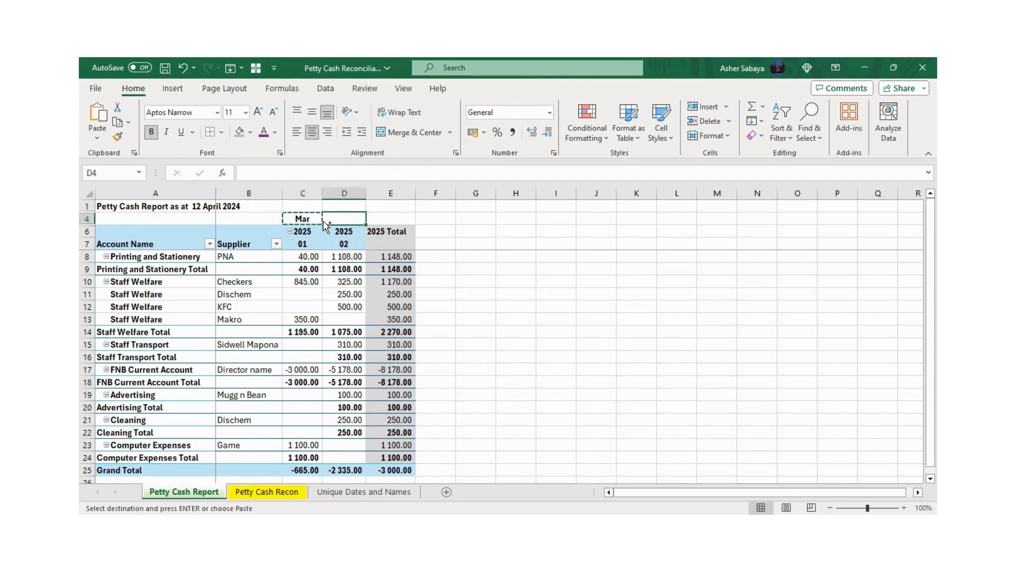
pyautogui.hotkey('ctrl', 'v')
pyautogui.click(397, 220)
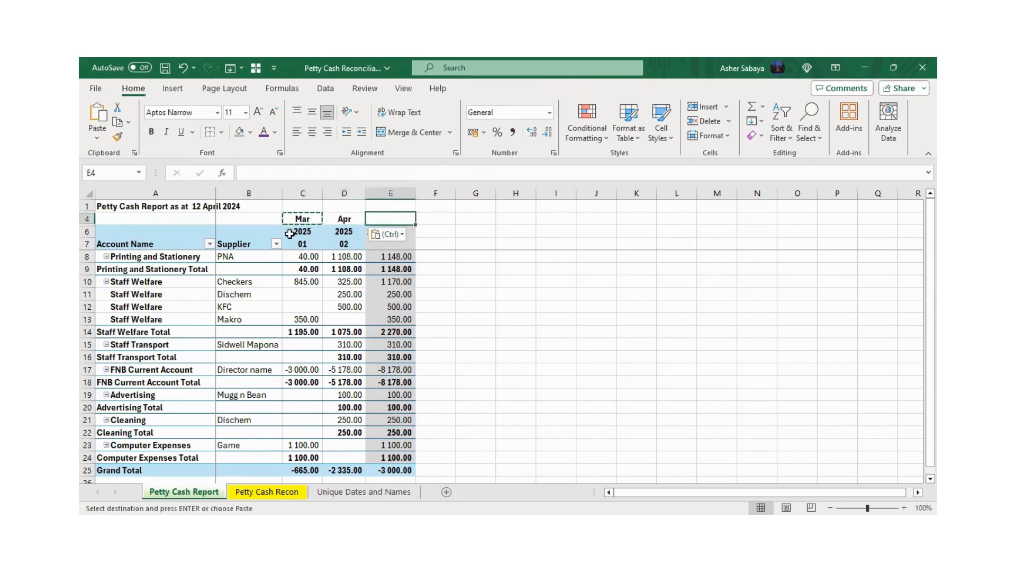
pyautogui.click(317, 352)
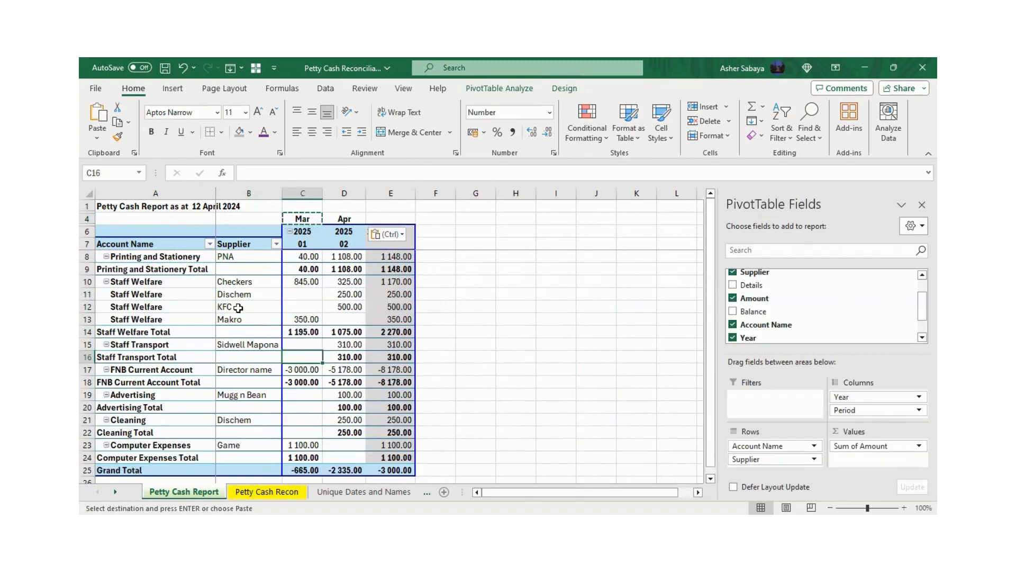
pyautogui.click(135, 270)
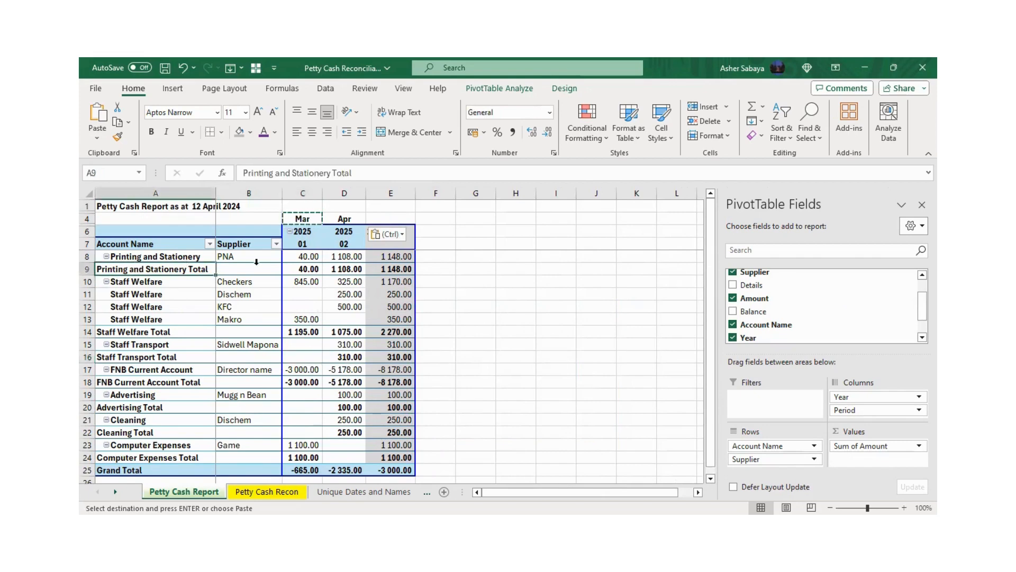
pyautogui.rightClick(135, 270)
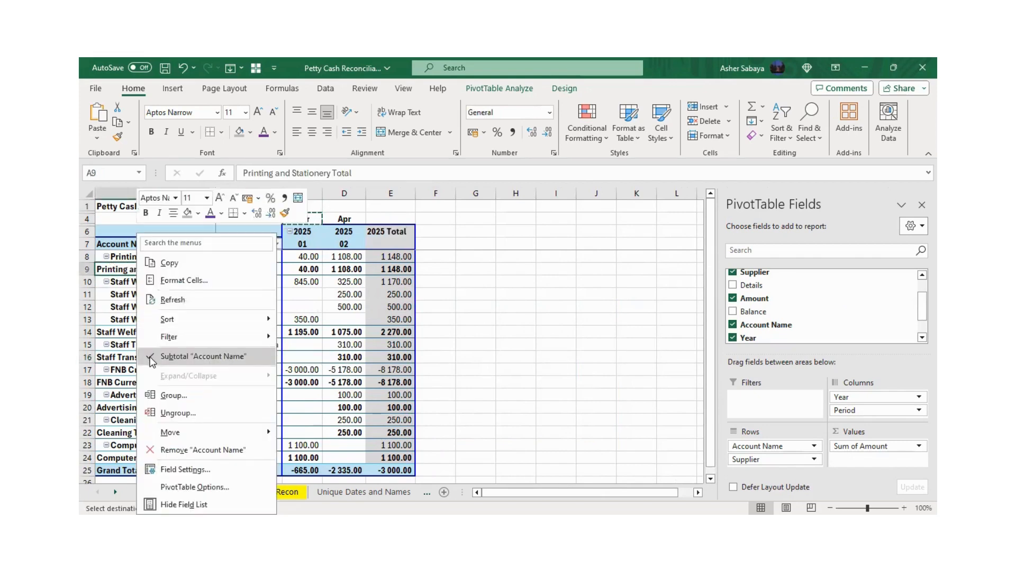
pyautogui.click(203, 356)
pyautogui.click(183, 68)
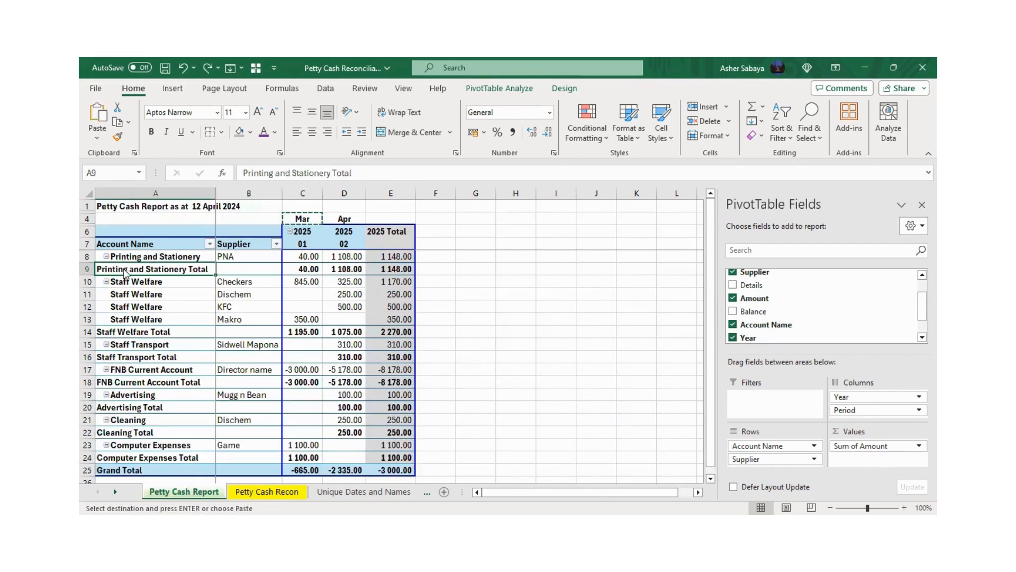
# Step: Turn off the Account Name subtotals in the Petty Cash Report pivot table
pyautogui.rightClick(125, 270)
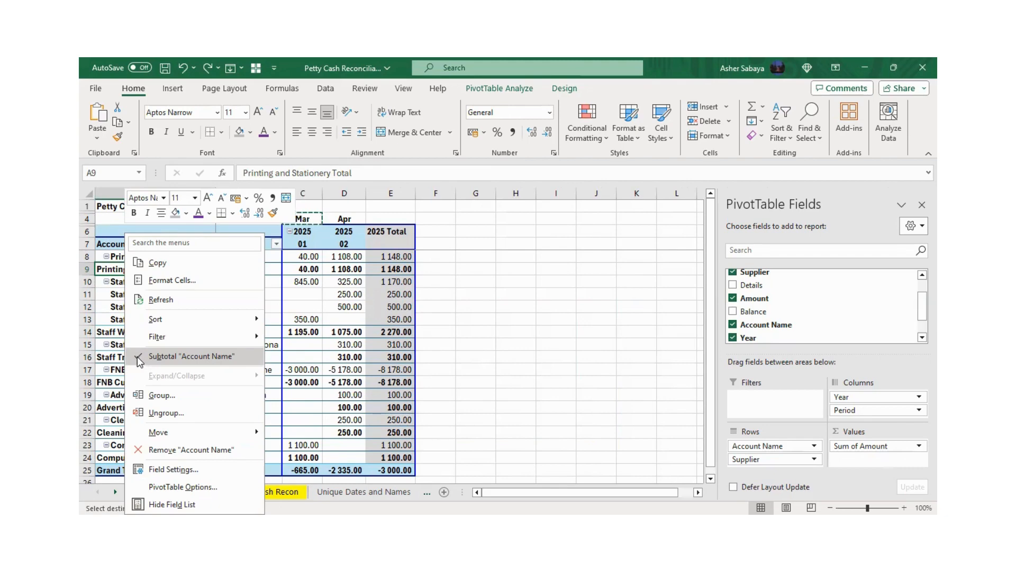
pyautogui.click(140, 361)
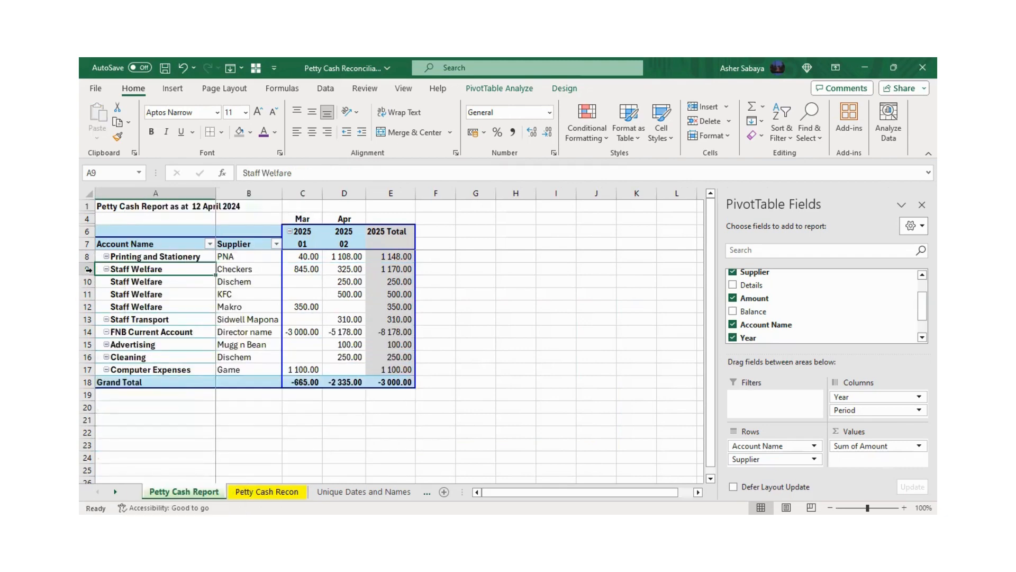
# Step: Compare the pivot table's 2025 grand total with the closing balance in F22 of Petty Cash Recon, and return to the report
pyautogui.click(389, 383)
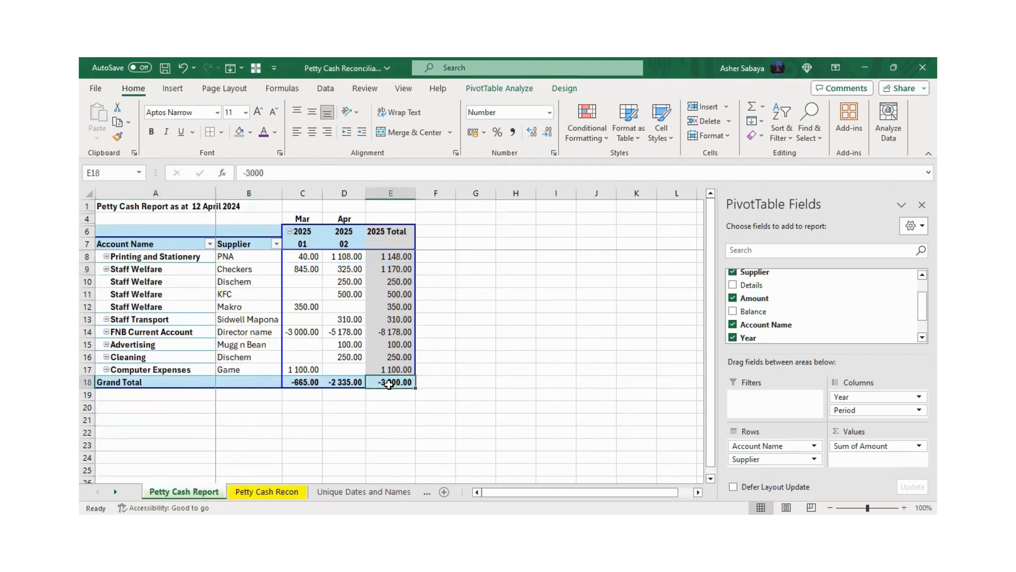
pyautogui.click(267, 491)
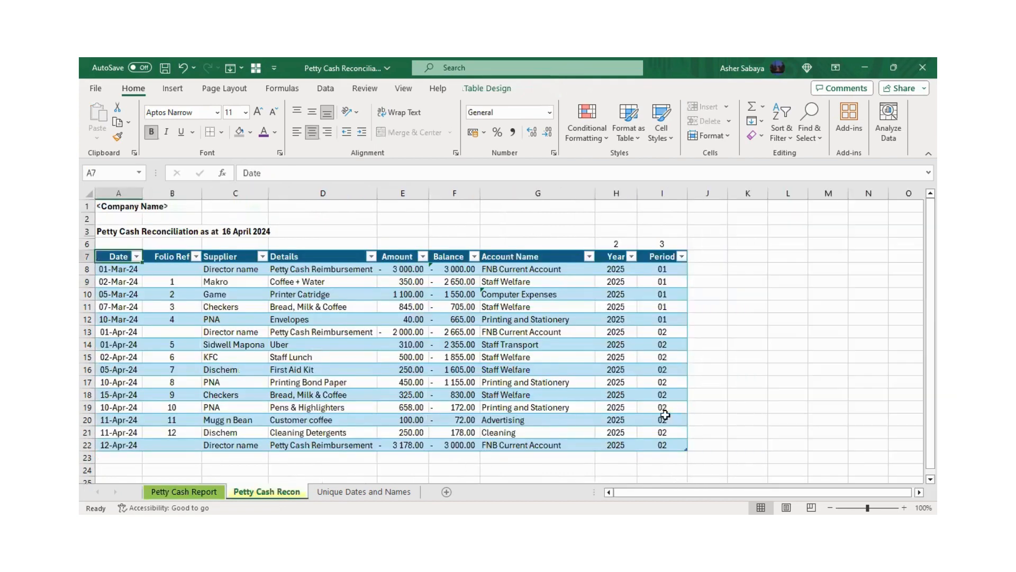
pyautogui.click(455, 450)
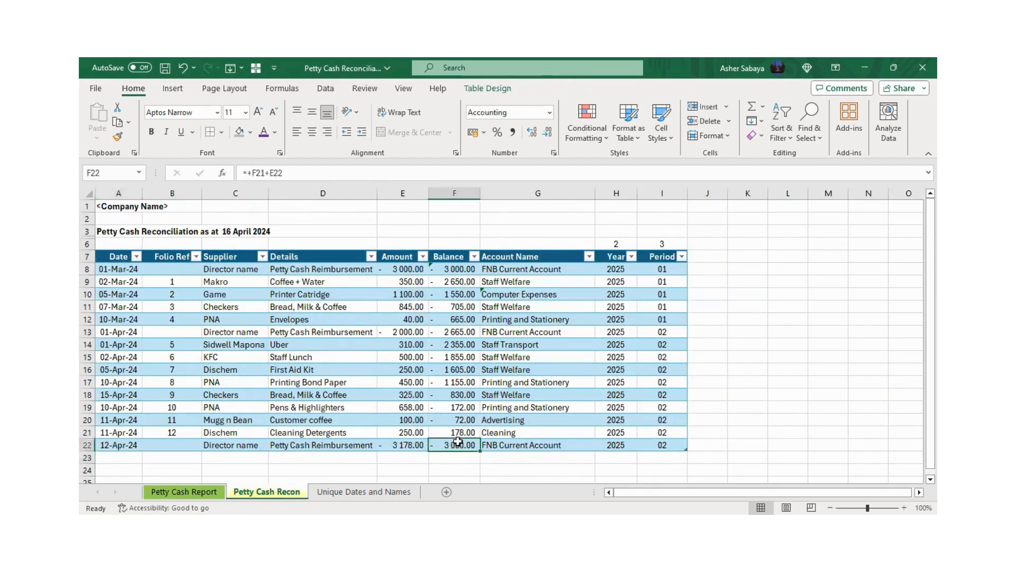
pyautogui.click(180, 491)
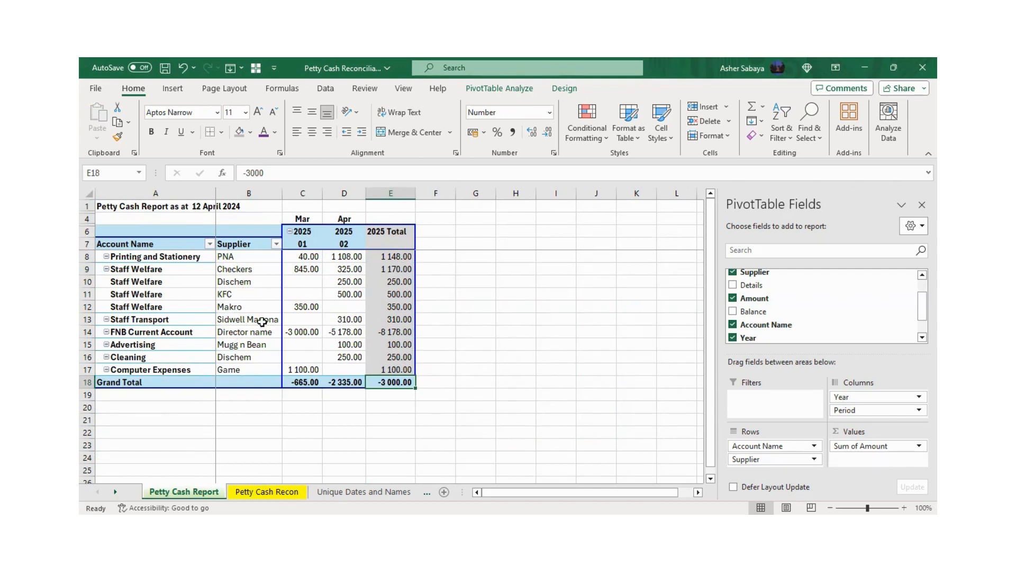
# Step: Review the Unique Dates and Names and Petty Cash Recon sheets, and go back to the Staff Transport row in Petty Cash Report
pyautogui.click(345, 492)
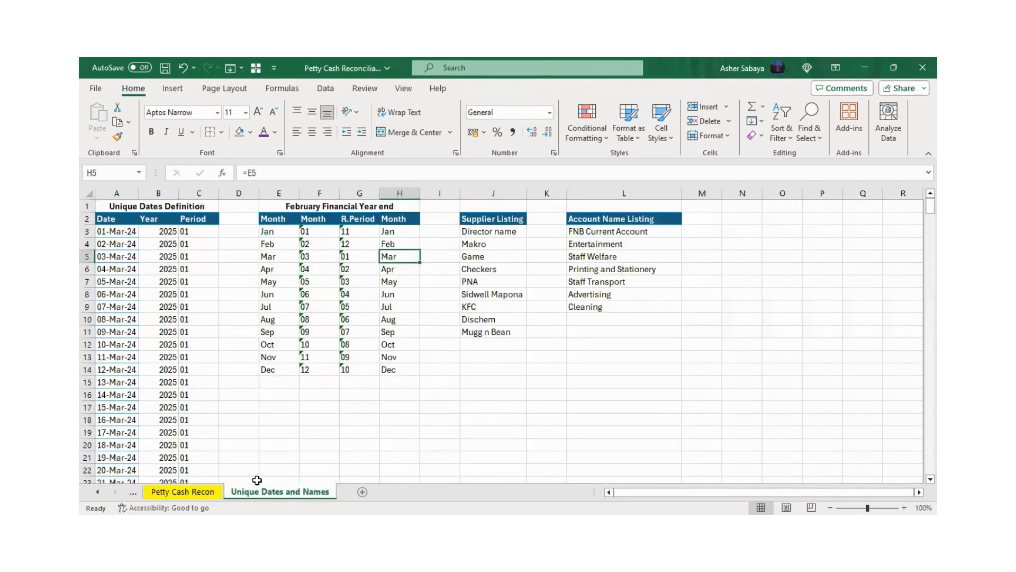
pyautogui.click(183, 491)
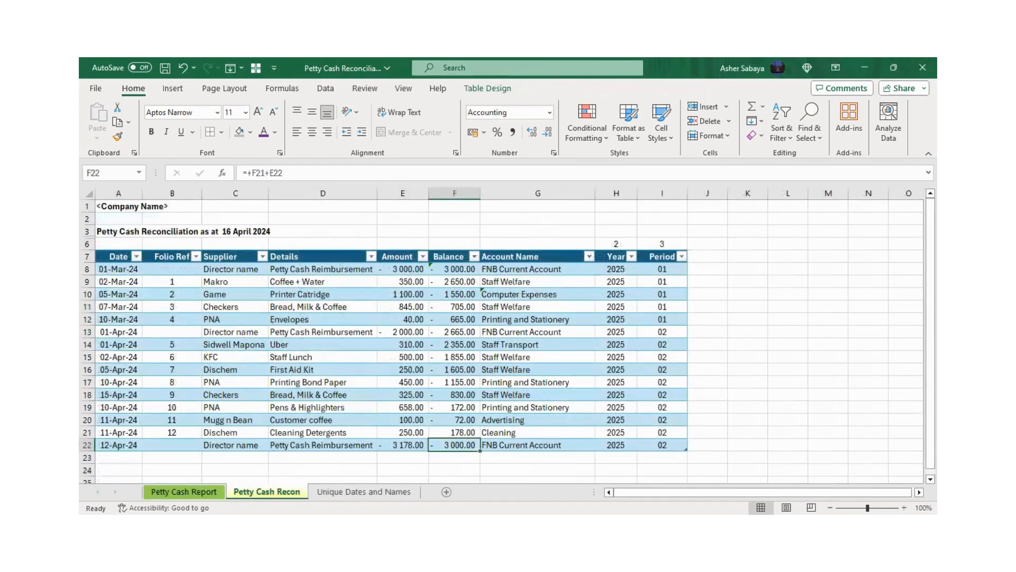
pyautogui.click(183, 491)
pyautogui.click(207, 318)
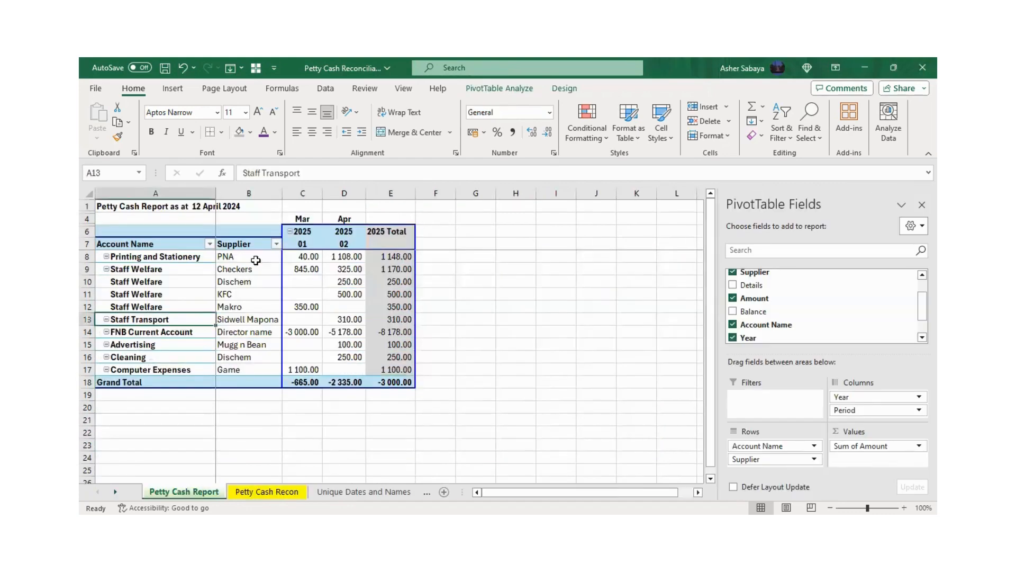